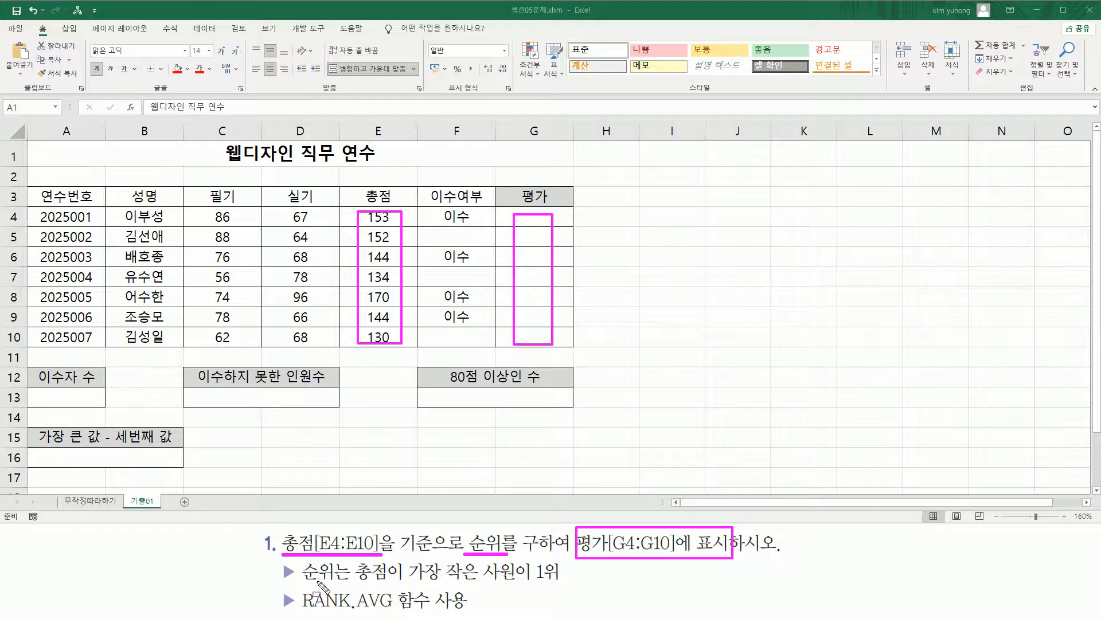
{"action": "left_click_drag", "start_coordinate": [357, 584], "coordinate": [566, 587]}
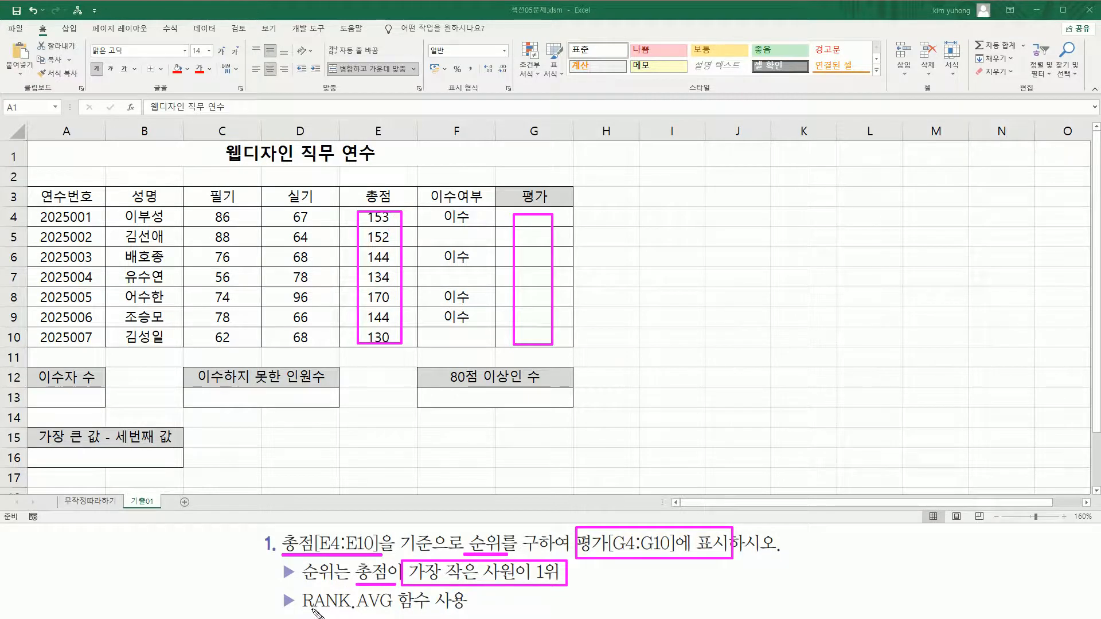
{"action": "left_click_drag", "start_coordinate": [300, 611], "coordinate": [393, 611]}
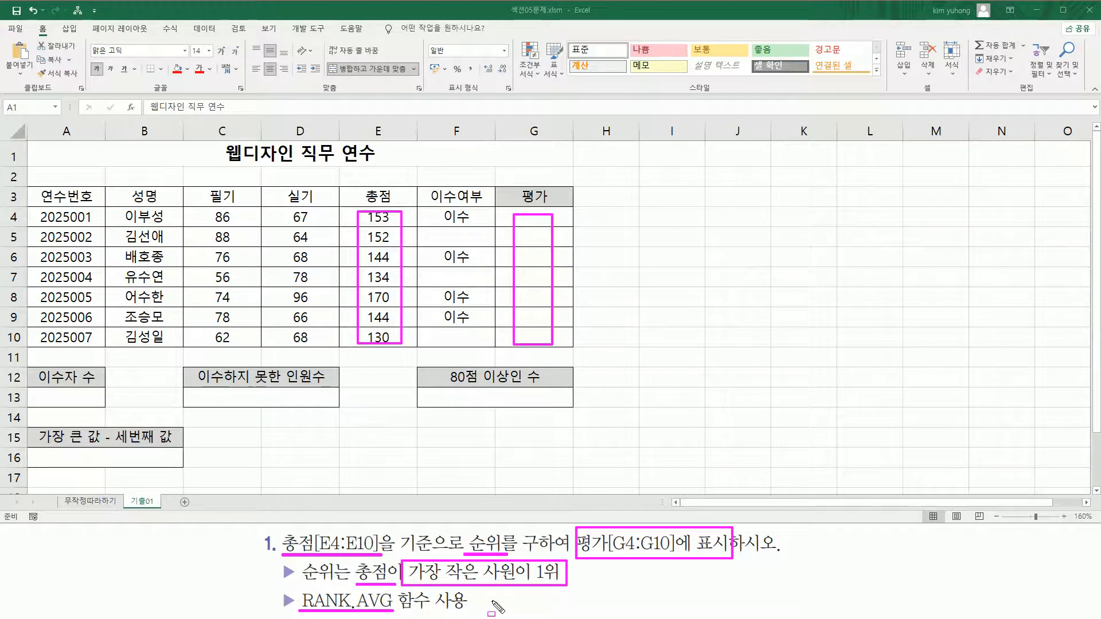
{"action": "key", "text": "Escape"}
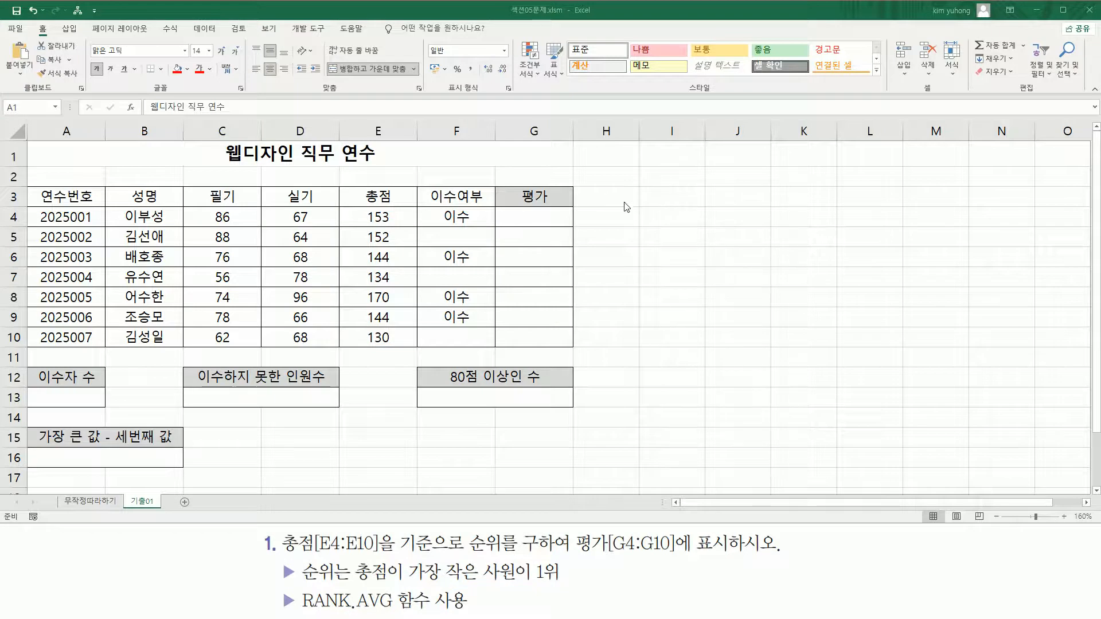
Enter the syntax note "RANK.AVG( 인수 , 범위 , 옵션 )" in cell I3
{"action": "left_click", "coordinate": [659, 195]}
{"action": "type", "text": "RANK"}
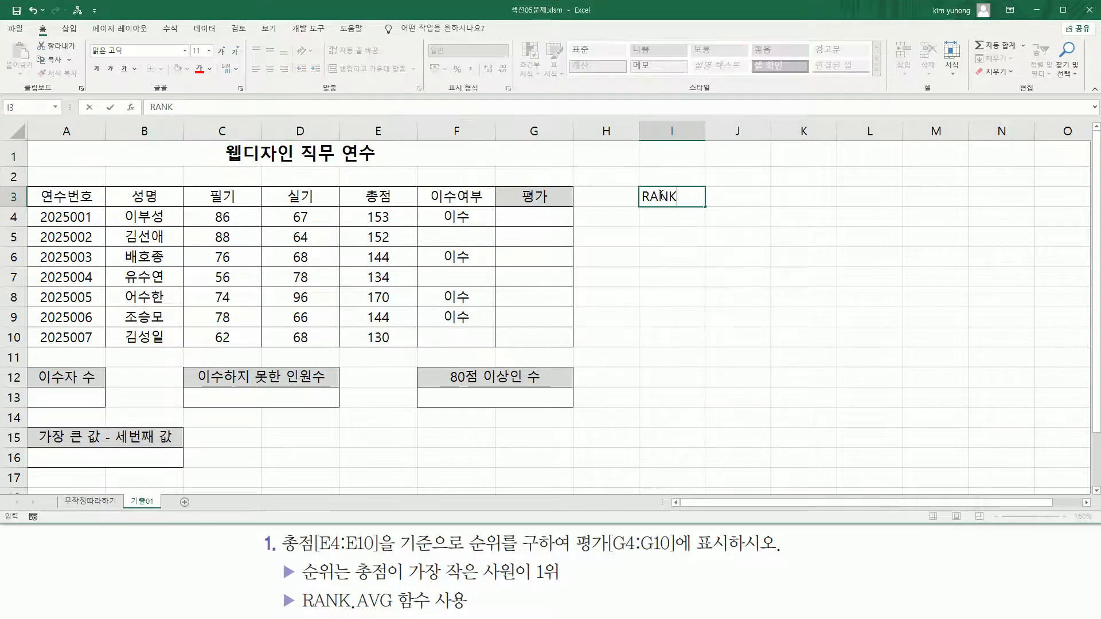
{"action": "type", "text": ".AVG"}
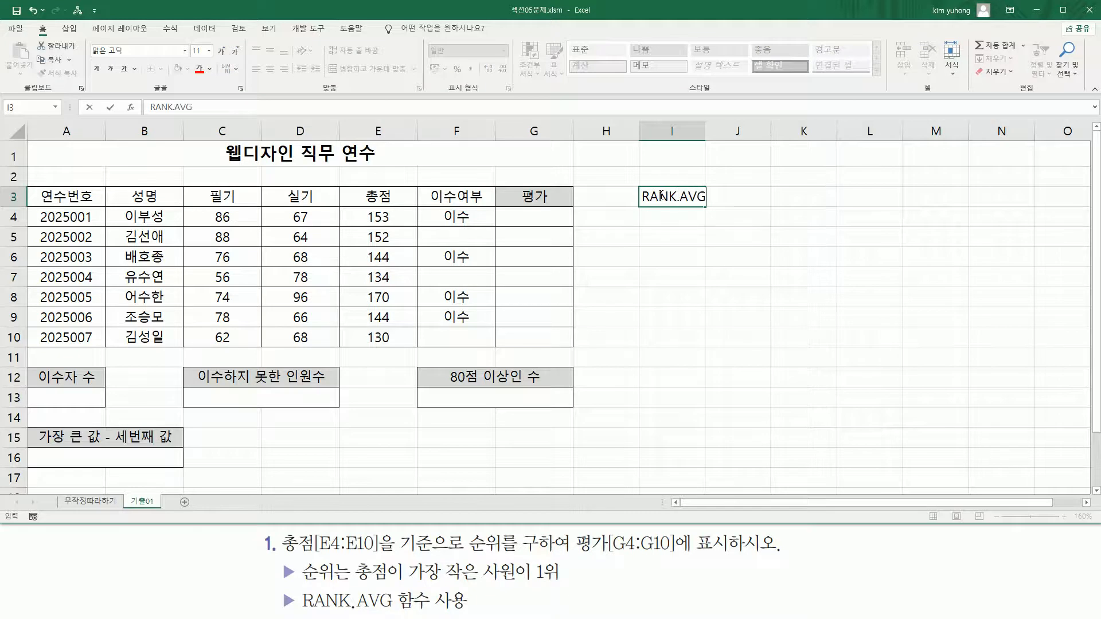
{"action": "type", "text": "( DL"}
{"action": "key", "text": "BackSpace"}
{"action": "type", "text": "인수 , 범위 ,"}
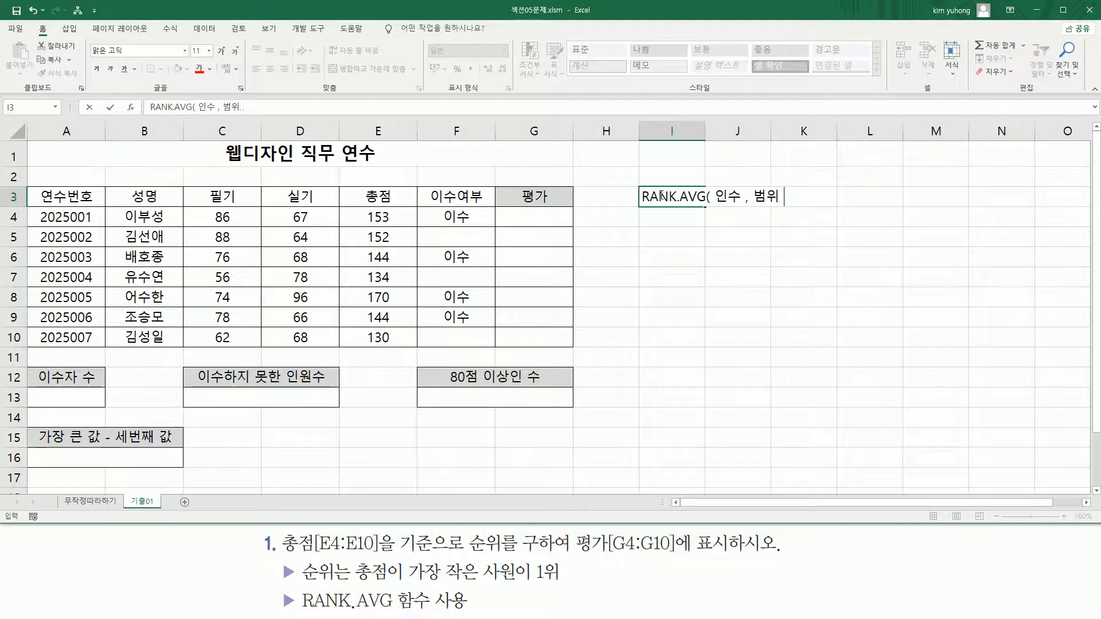
{"action": "type", "text": " 옵션"}
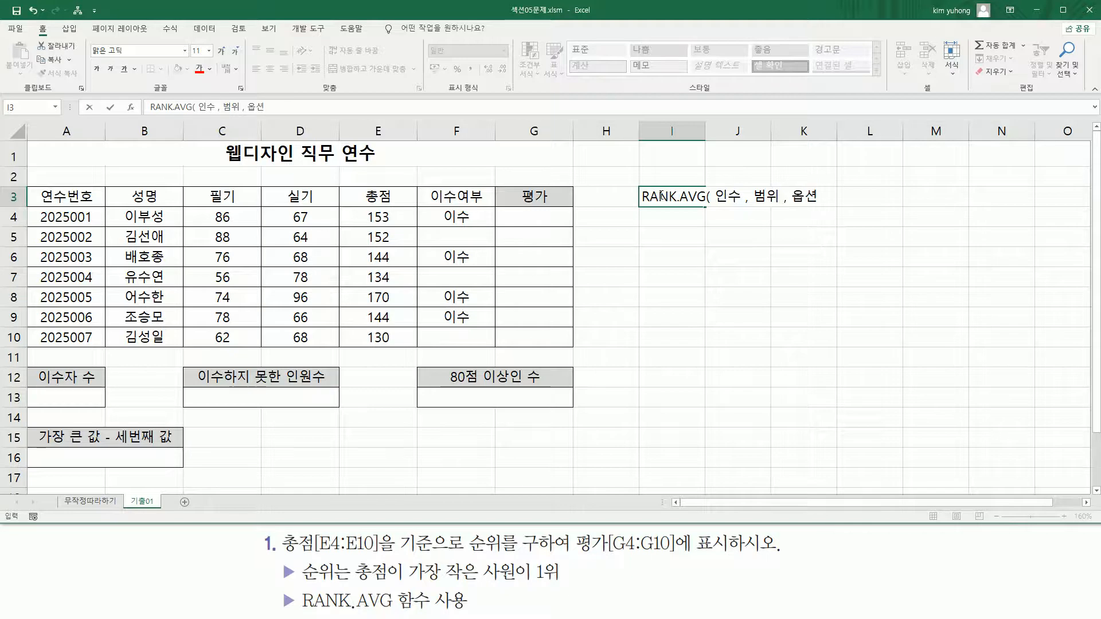
{"action": "type", "text": " )"}
{"action": "key", "text": "ctrl+Return"}
Replace the first argument in the I3 syntax note with 내점수
{"action": "double_click", "coordinate": [675, 197]}
{"action": "double_click", "coordinate": [722, 196]}
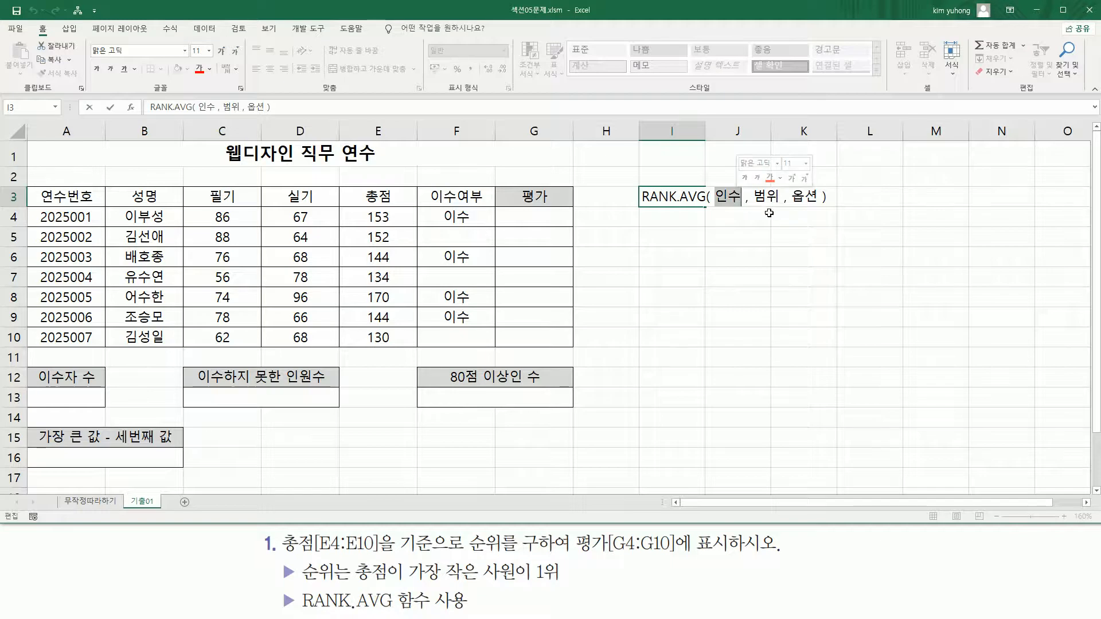
{"action": "type", "text": "내점수"}
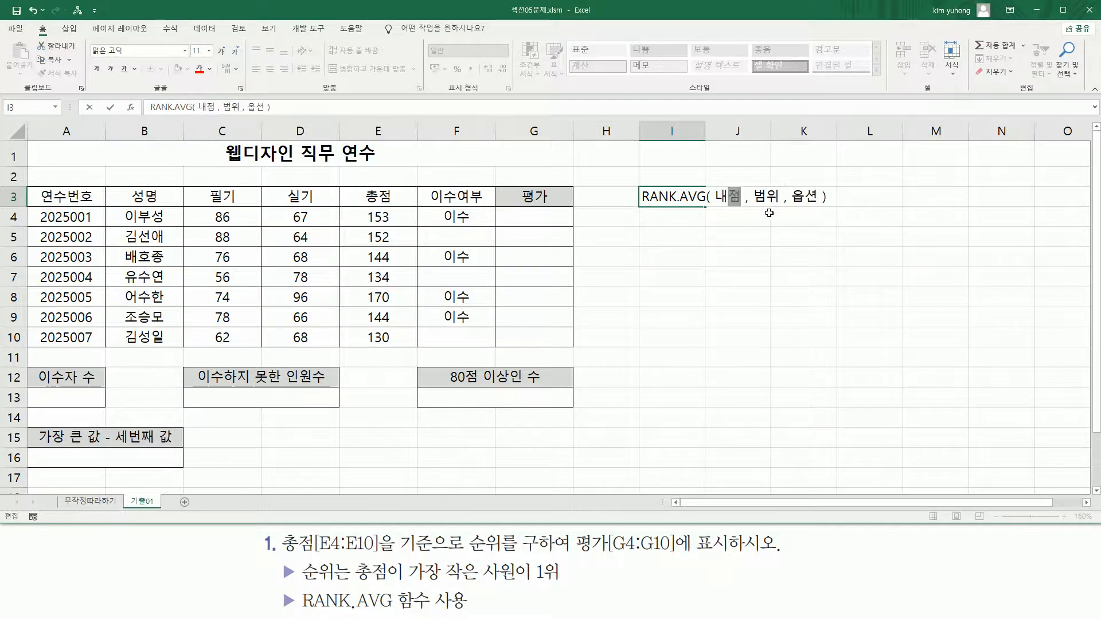
{"action": "key", "text": "Right"}
{"action": "key", "text": "Right"}
{"action": "key", "text": "Right"}
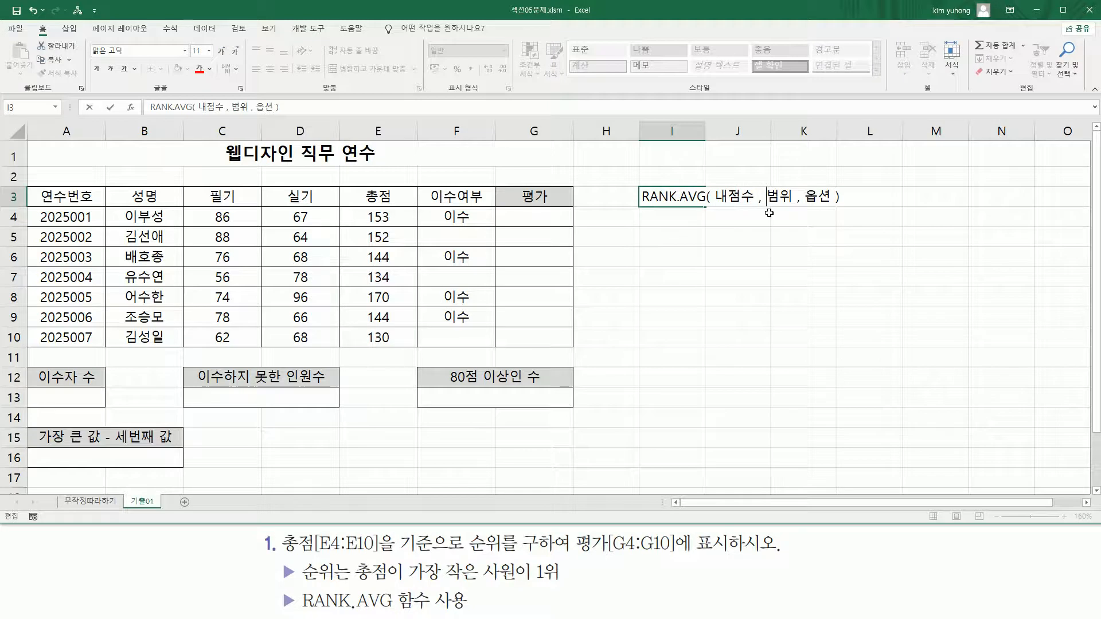
{"action": "key", "text": "shift+Right"}
{"action": "key", "text": "shift+Right"}
{"action": "key", "text": "ctrl+2"}
{"action": "left_click_drag", "start_coordinate": [764, 204], "coordinate": [792, 204]}
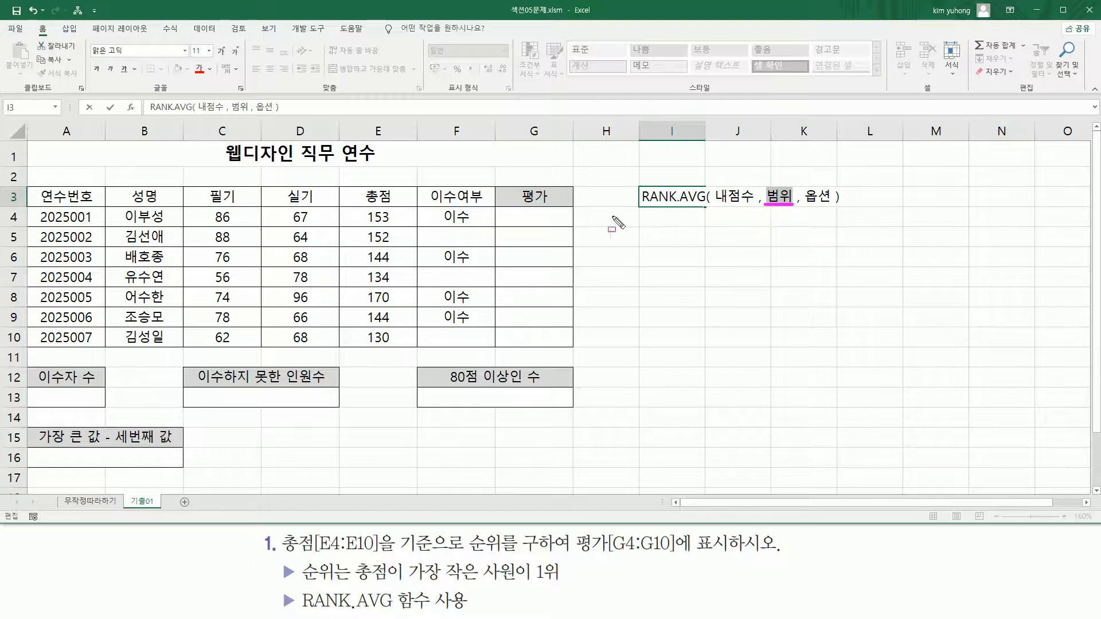
{"action": "left_click_drag", "start_coordinate": [508, 211], "coordinate": [559, 225]}
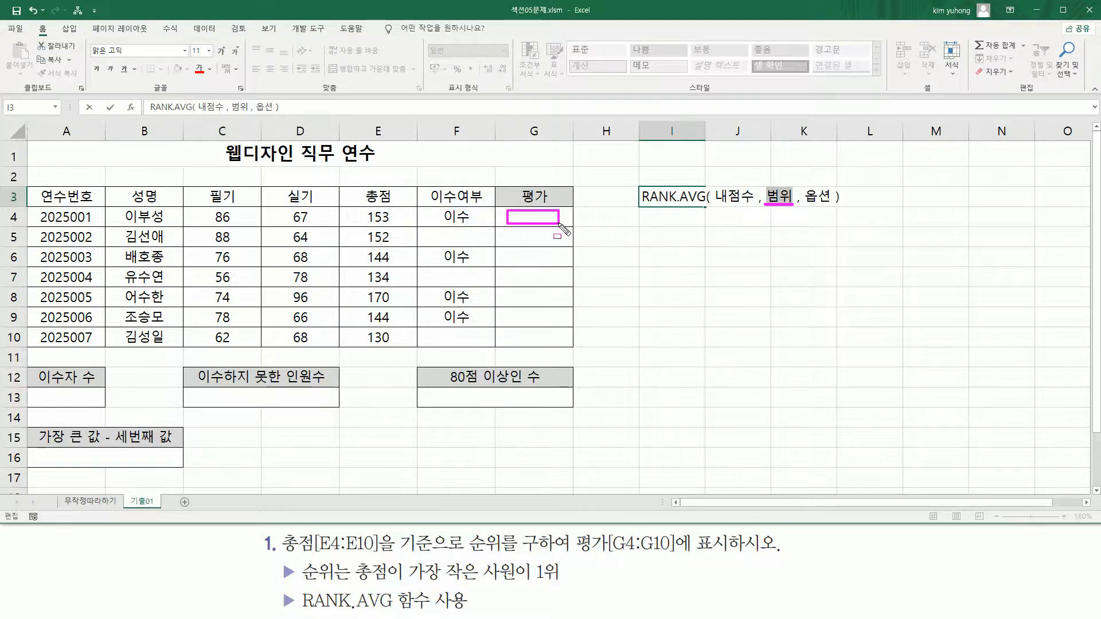
{"action": "mouse_move", "coordinate": [365, 209]}
{"action": "left_mouse_down"}
{"action": "mouse_move", "coordinate": [397, 226]}
{"action": "mouse_move", "coordinate": [352, 207]}
{"action": "mouse_move", "coordinate": [408, 347]}
{"action": "left_mouse_up"}
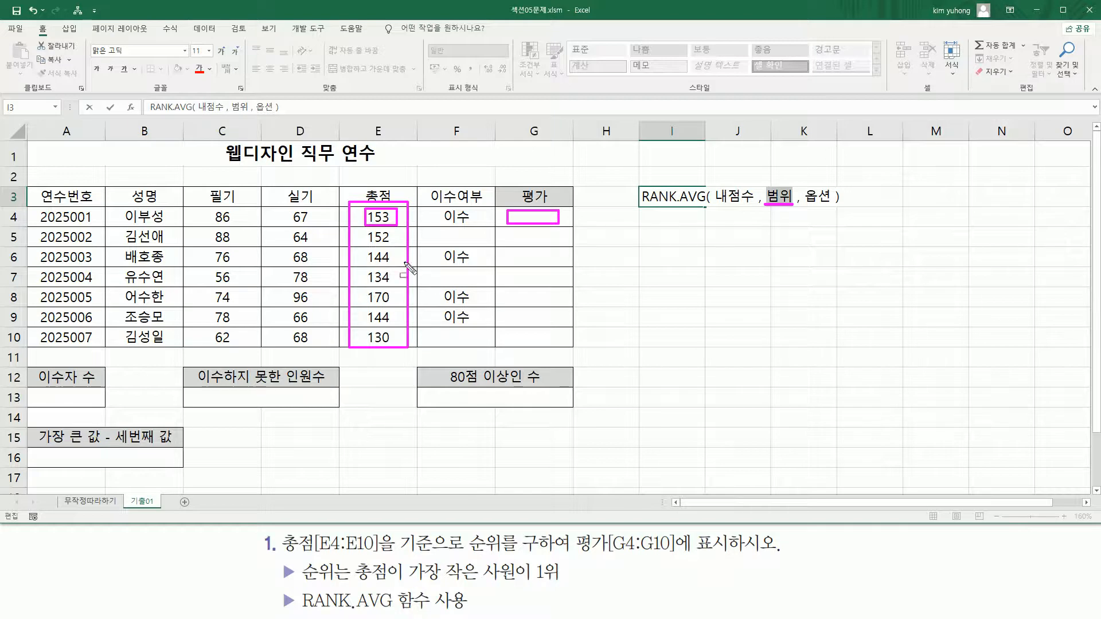
{"action": "mouse_move", "coordinate": [779, 174]}
{"action": "left_mouse_down"}
{"action": "mouse_move", "coordinate": [762, 200]}
{"action": "mouse_move", "coordinate": [790, 173]}
{"action": "left_mouse_up"}
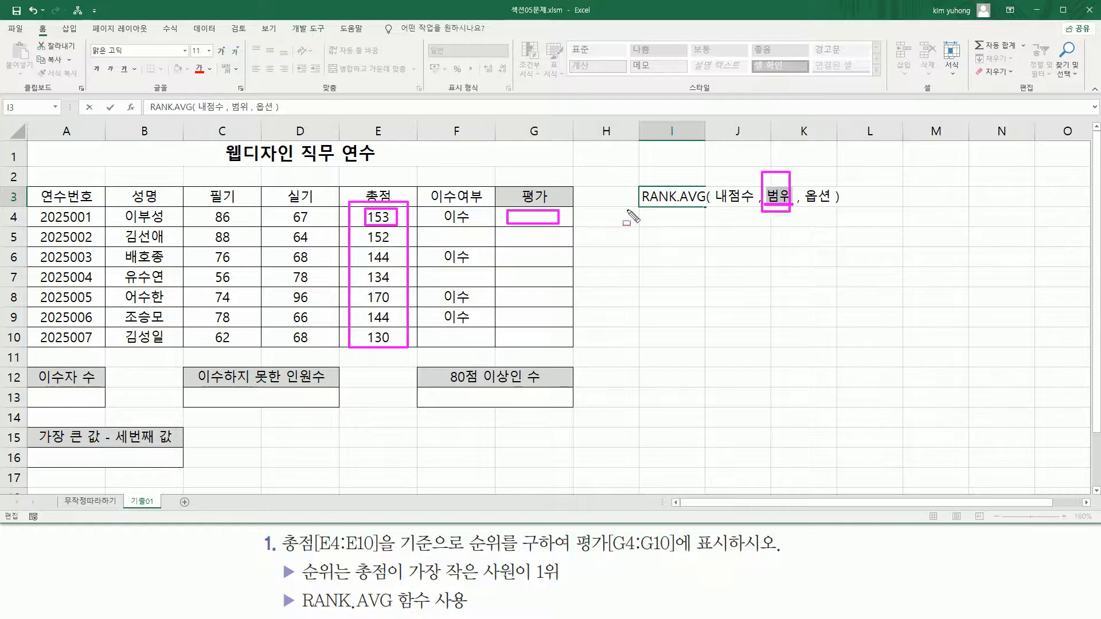
{"action": "mouse_move", "coordinate": [349, 201]}
{"action": "left_mouse_down"}
{"action": "mouse_move", "coordinate": [376, 300]}
{"action": "mouse_move", "coordinate": [408, 347]}
{"action": "left_mouse_up"}
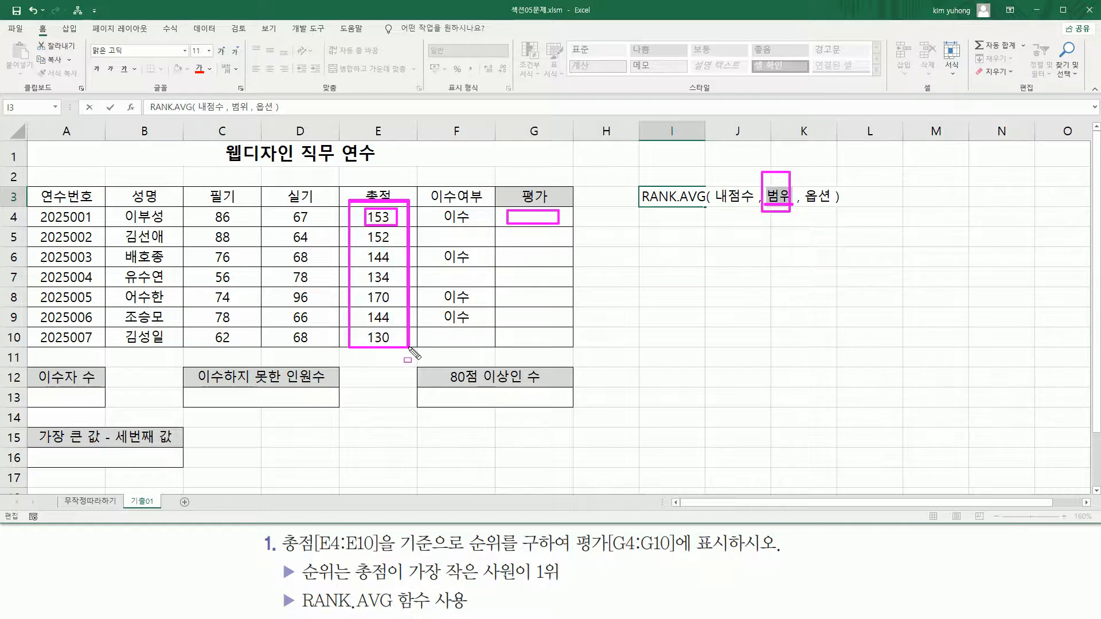
{"action": "mouse_move", "coordinate": [506, 270]}
{"action": "left_mouse_down"}
{"action": "mouse_move", "coordinate": [506, 283]}
{"action": "mouse_move", "coordinate": [566, 283]}
{"action": "left_mouse_up"}
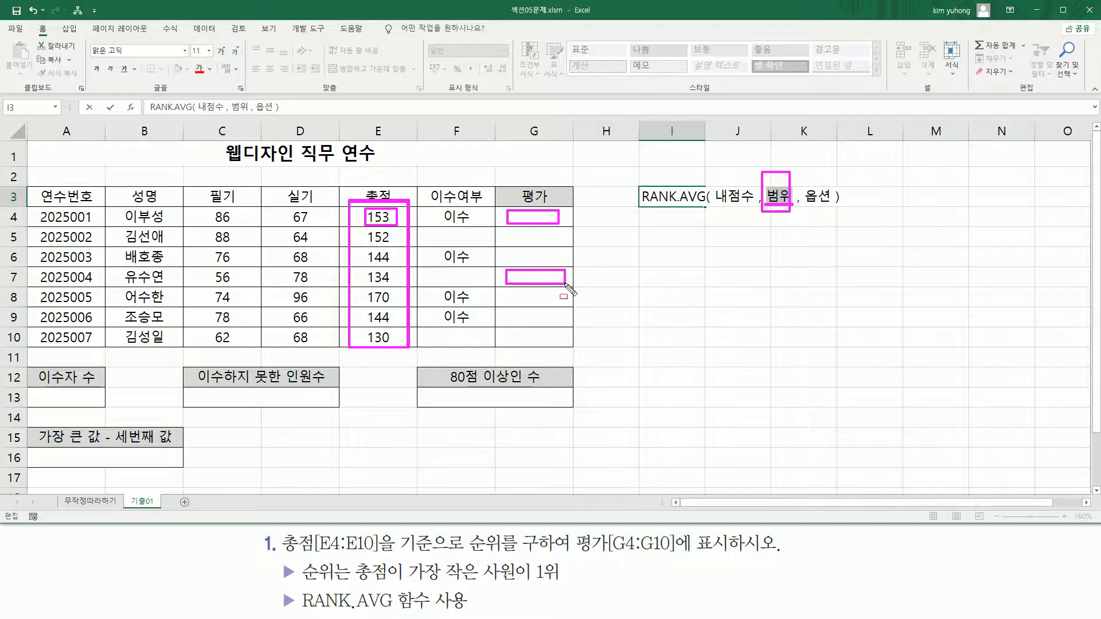
{"action": "mouse_move", "coordinate": [360, 269]}
{"action": "left_mouse_down"}
{"action": "mouse_move", "coordinate": [366, 283]}
{"action": "mouse_move", "coordinate": [395, 283]}
{"action": "left_mouse_up"}
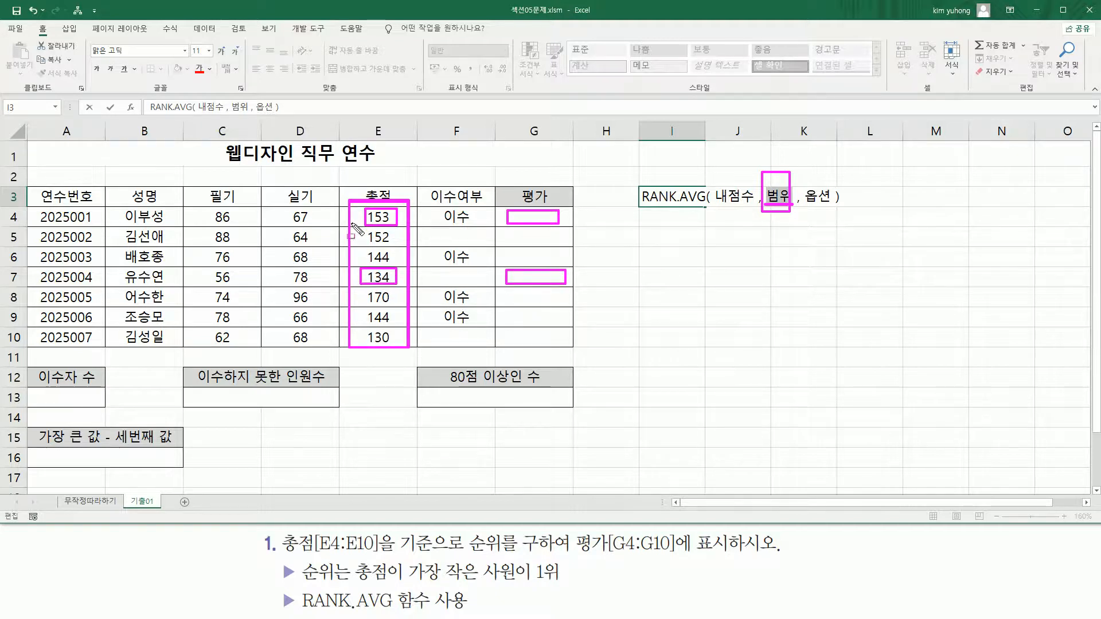
{"action": "mouse_move", "coordinate": [352, 204]}
{"action": "left_mouse_down"}
{"action": "mouse_move", "coordinate": [366, 315]}
{"action": "mouse_move", "coordinate": [400, 352]}
{"action": "mouse_move", "coordinate": [407, 345]}
{"action": "left_mouse_up"}
{"action": "mouse_move", "coordinate": [515, 330]}
{"action": "left_mouse_down"}
{"action": "mouse_move", "coordinate": [567, 345]}
{"action": "mouse_move", "coordinate": [564, 332]}
{"action": "left_mouse_up"}
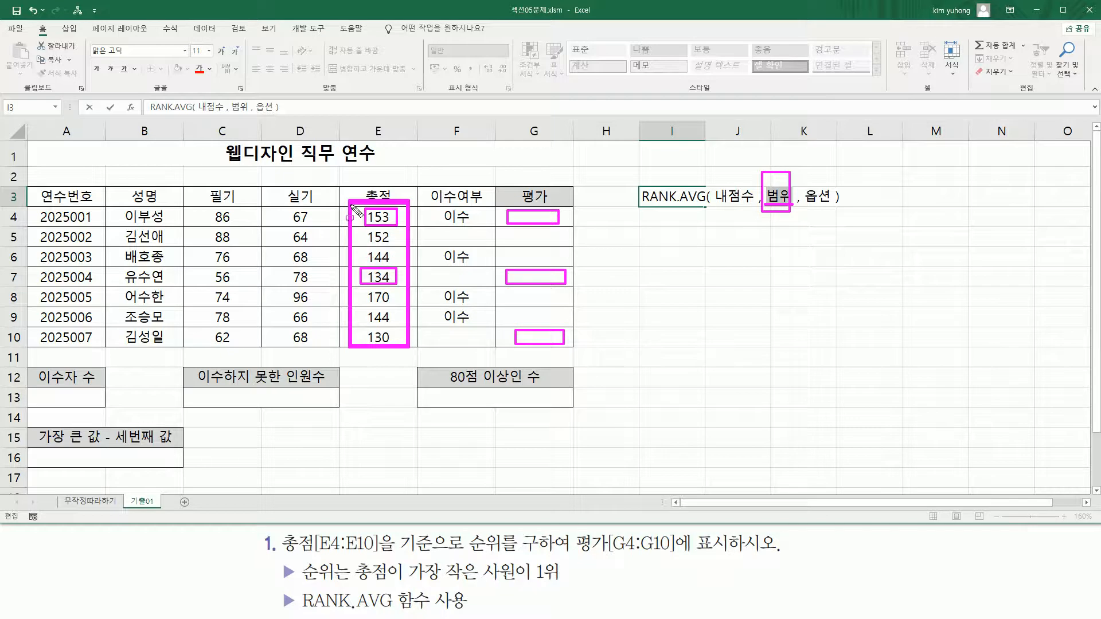
{"action": "mouse_move", "coordinate": [404, 205]}
{"action": "left_mouse_down"}
{"action": "mouse_move", "coordinate": [405, 351]}
{"action": "mouse_move", "coordinate": [368, 345]}
{"action": "mouse_move", "coordinate": [391, 345]}
{"action": "left_mouse_up"}
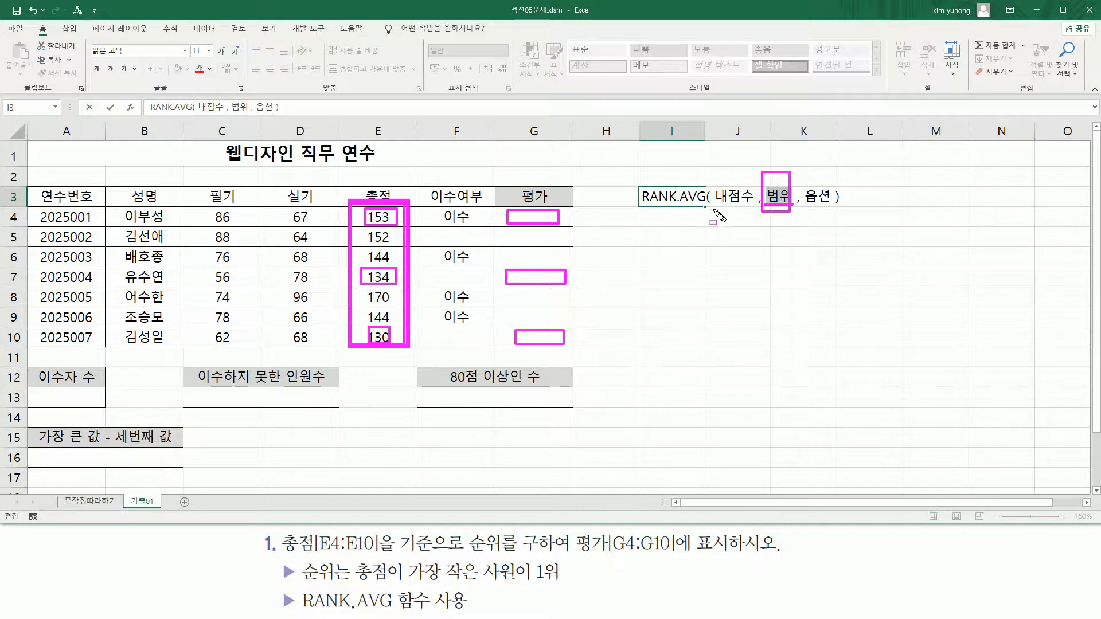
{"action": "key", "text": "Escape"}
Add a $ sign after 범위 in the I3 syntax note to mark the range as absolute
{"action": "left_click", "coordinate": [780, 195]}
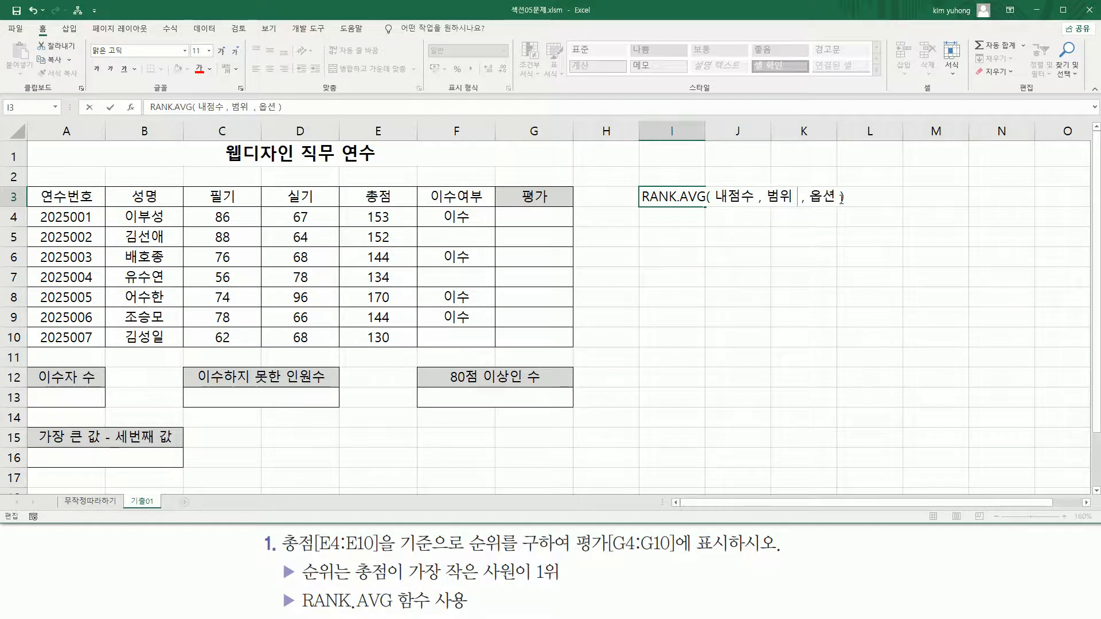
{"action": "type", "text": "$"}
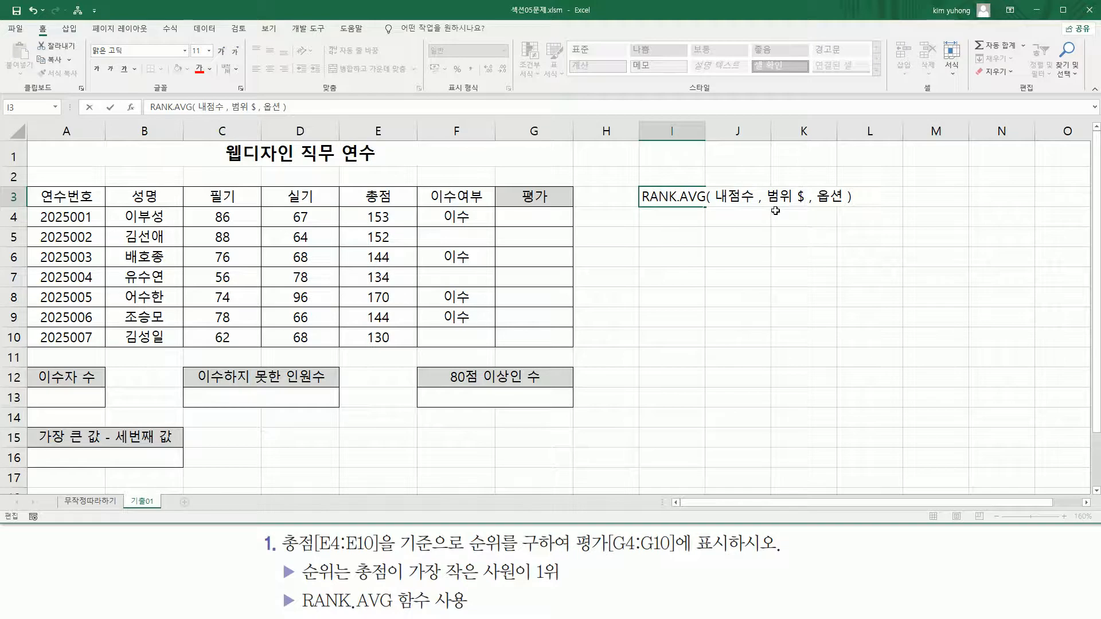
{"action": "left_click_drag", "start_coordinate": [816, 196], "coordinate": [848, 197]}
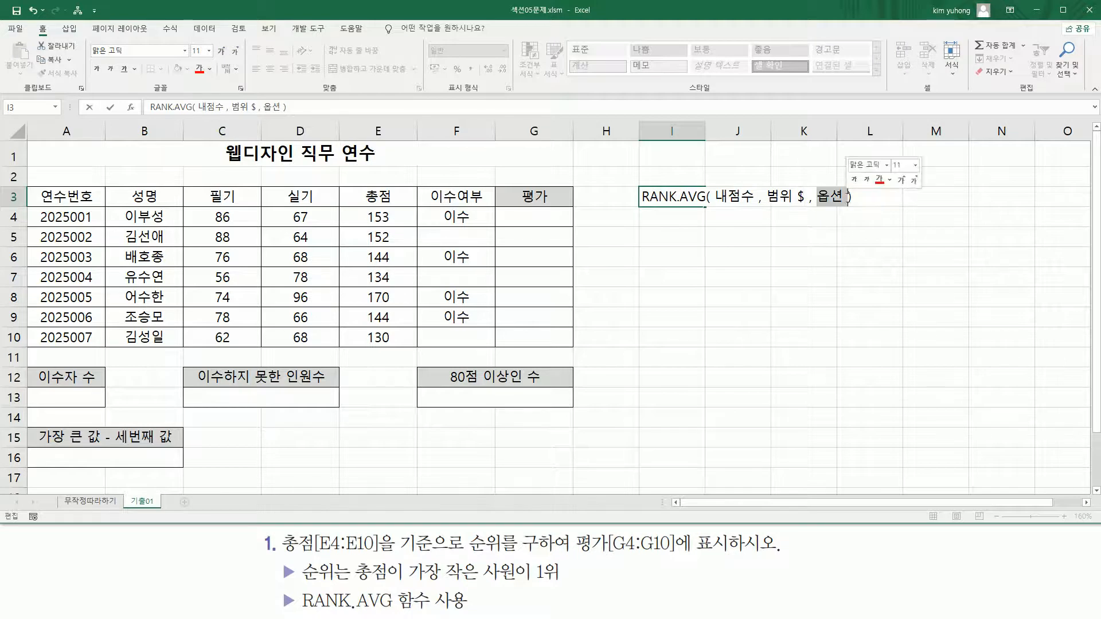
{"action": "key", "text": "Return"}
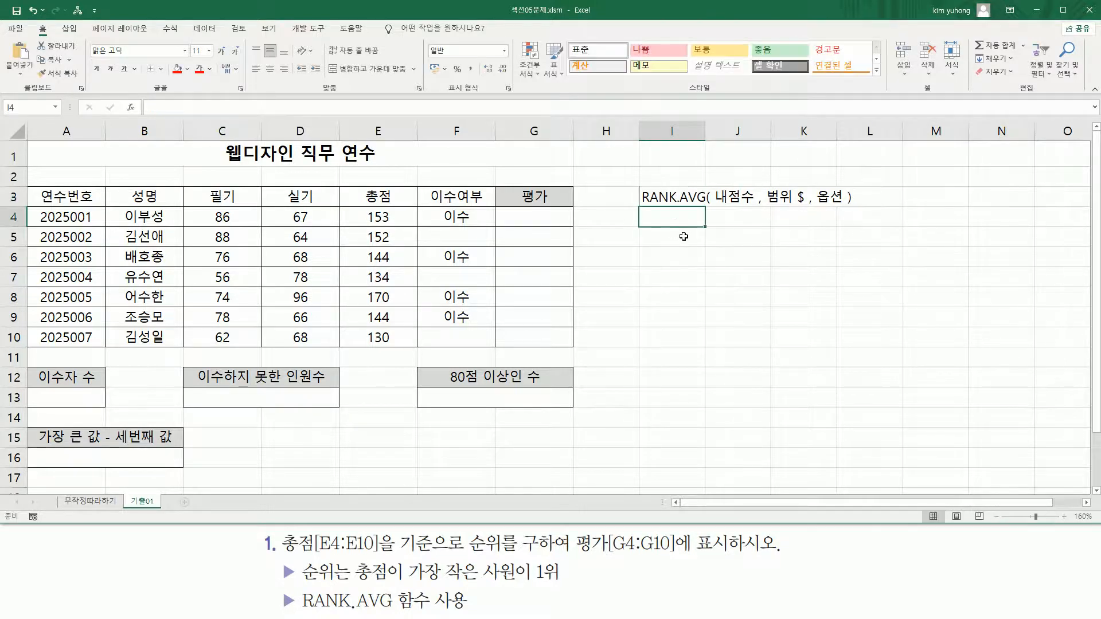
{"action": "key", "text": "Return"}
{"action": "left_click_drag", "start_coordinate": [715, 205], "coordinate": [804, 208]}
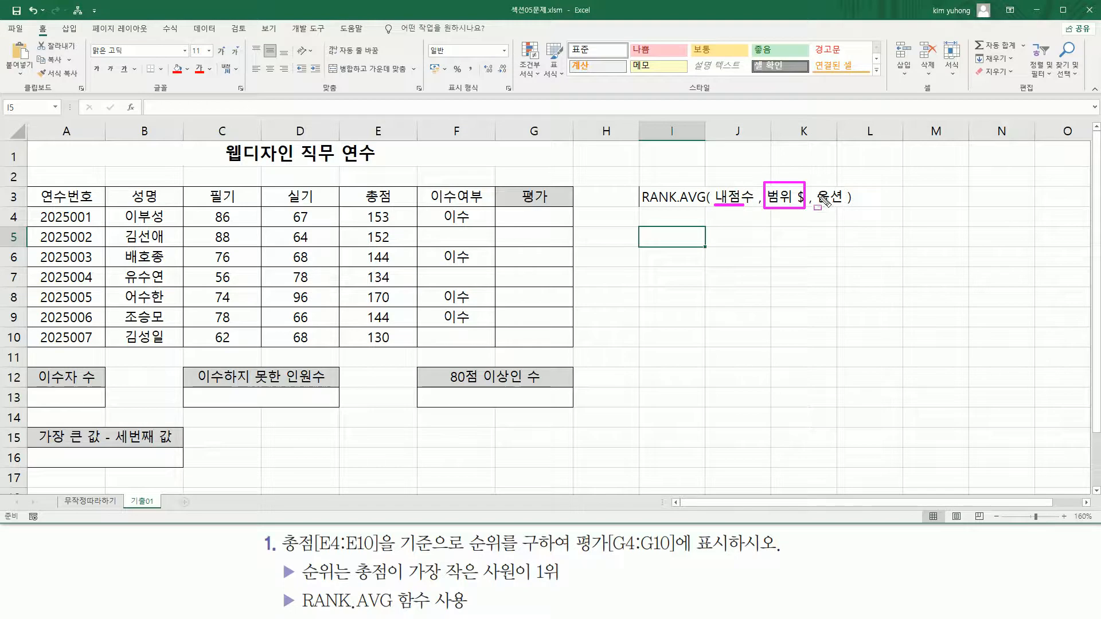
{"action": "left_click_drag", "start_coordinate": [814, 205], "coordinate": [845, 205]}
{"action": "key", "text": "Escape"}
Note the option values below the syntax: 0 in I4 and 0이외의값 in I5
{"action": "left_click", "coordinate": [674, 235]}
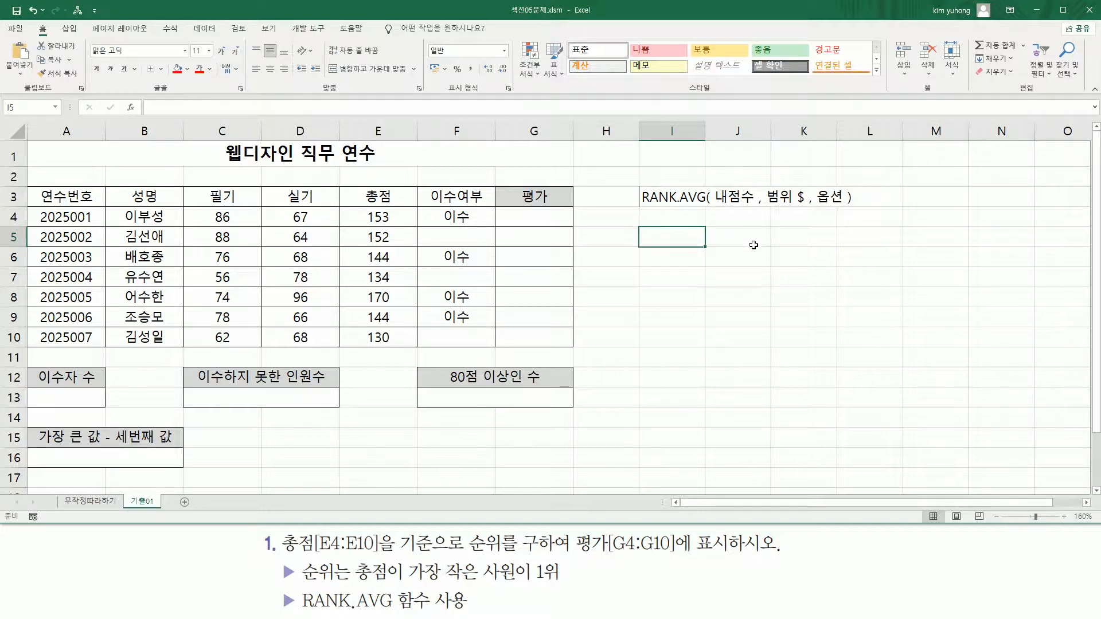
{"action": "key", "text": "Up"}
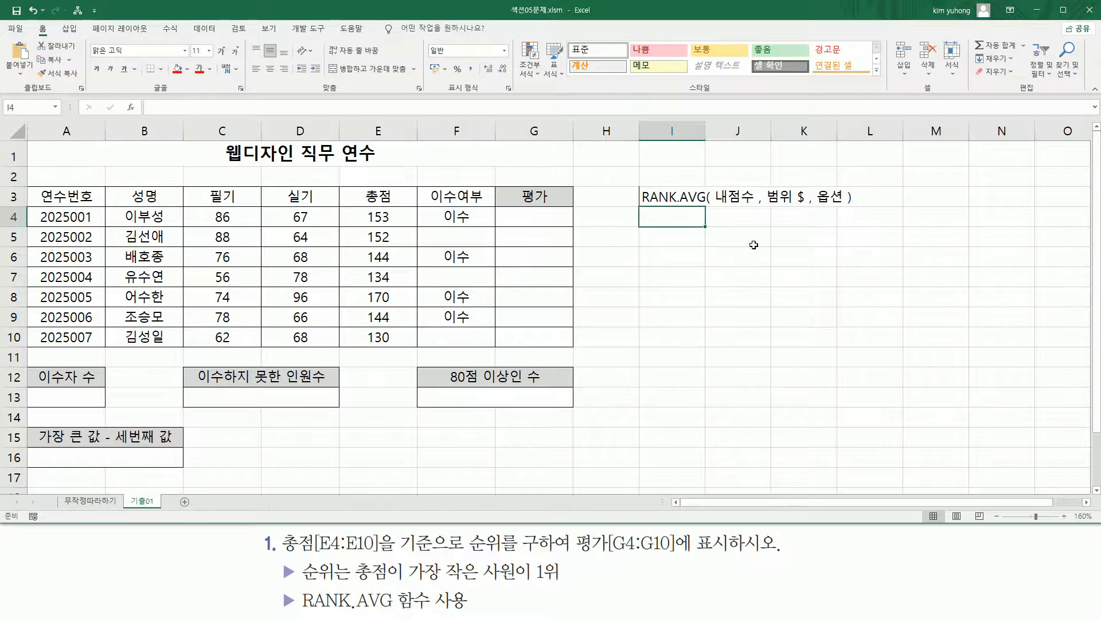
{"action": "type", "text": "0"}
{"action": "key", "text": "Return"}
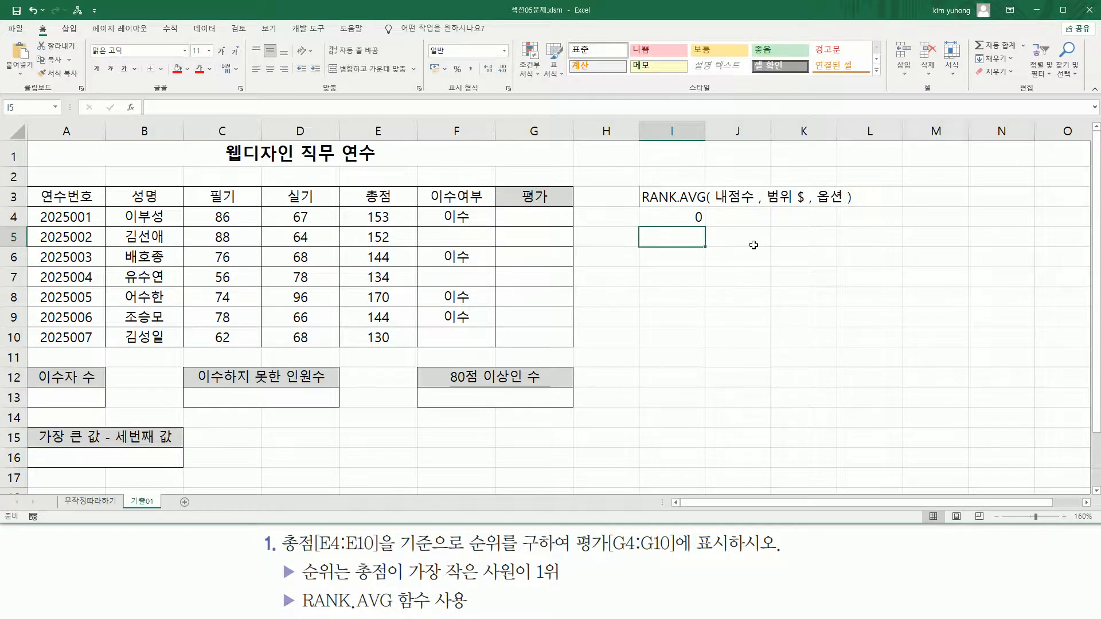
{"action": "type", "text": "0"}
{"action": "type", "text": "이외의가"}
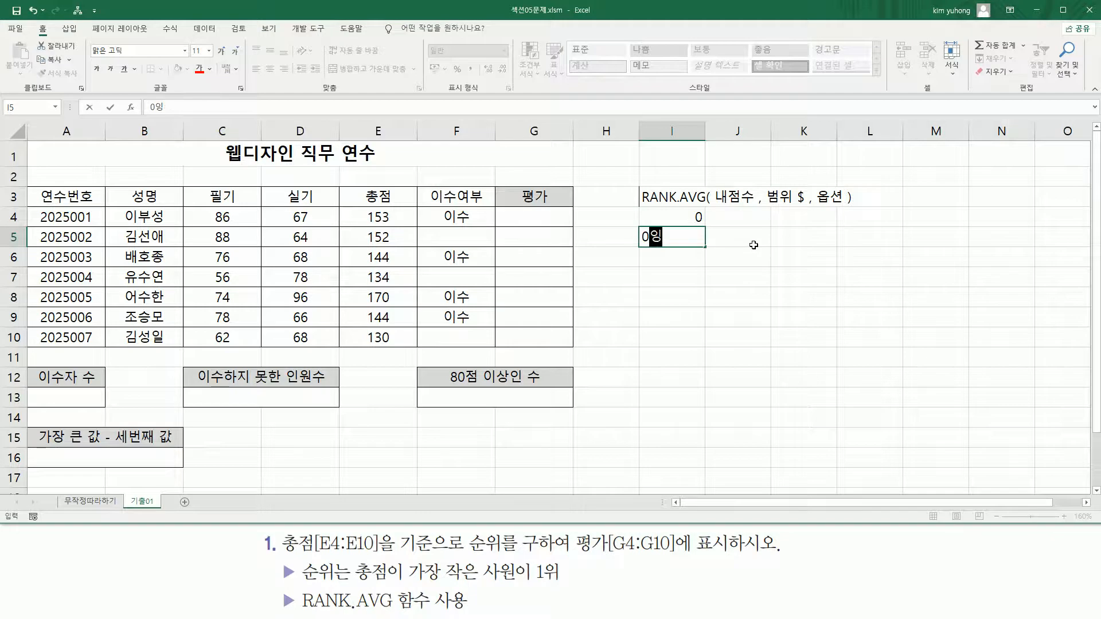
{"action": "type", "text": "값"}
{"action": "key", "text": "Return"}
Append (생략) to the 0 in cell I4
{"action": "key", "text": "Up"}
{"action": "key", "text": "Up"}
{"action": "key", "text": "F2"}
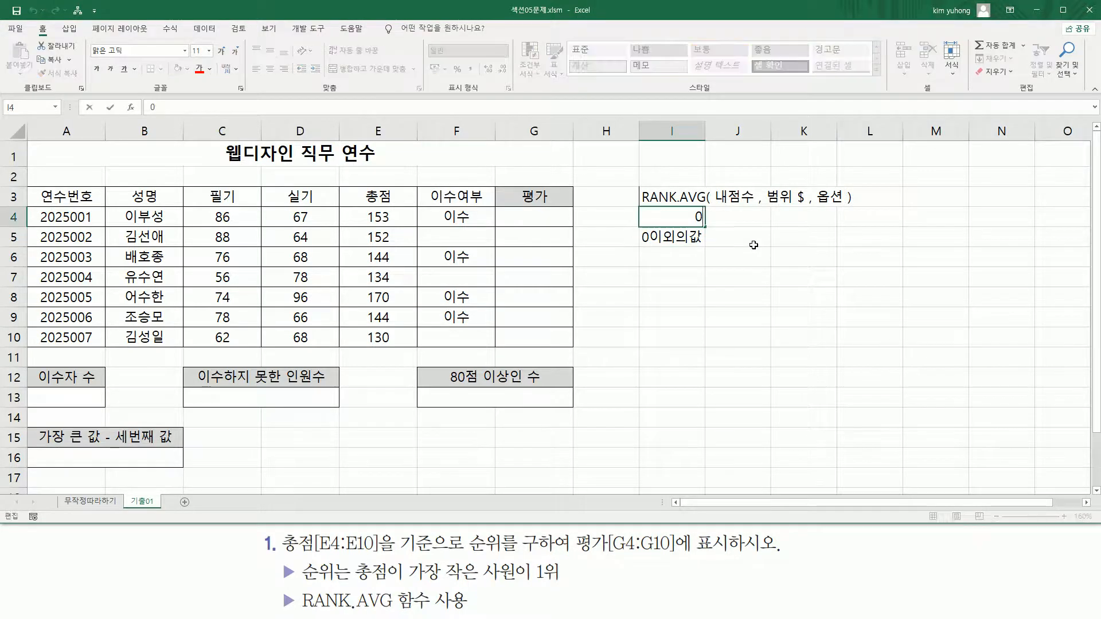
{"action": "type", "text": "(생략)"}
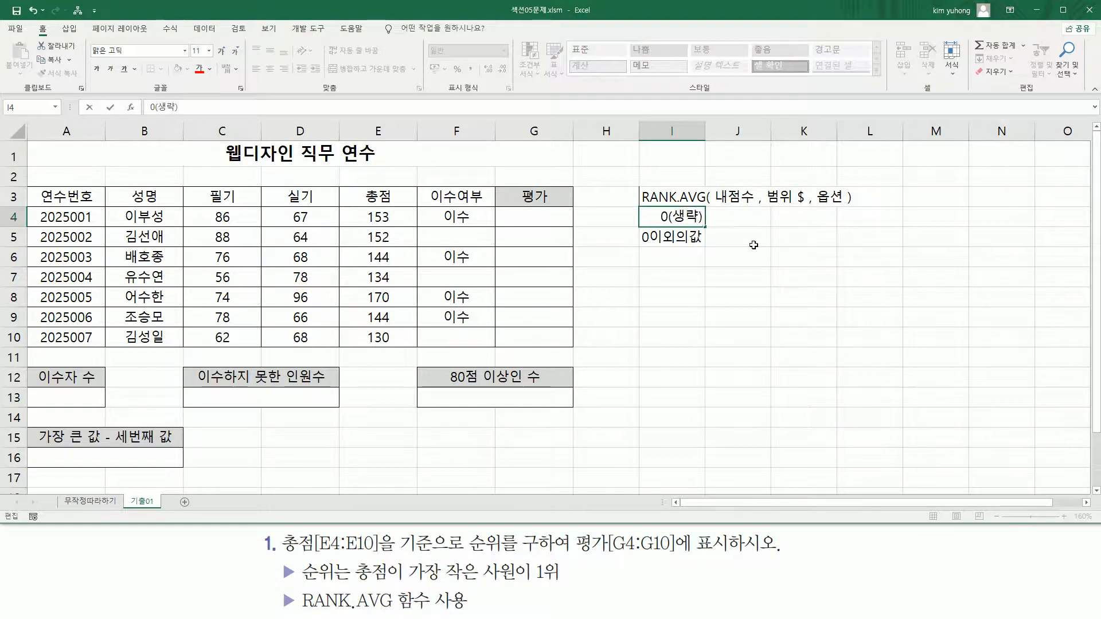
{"action": "key", "text": "Return"}
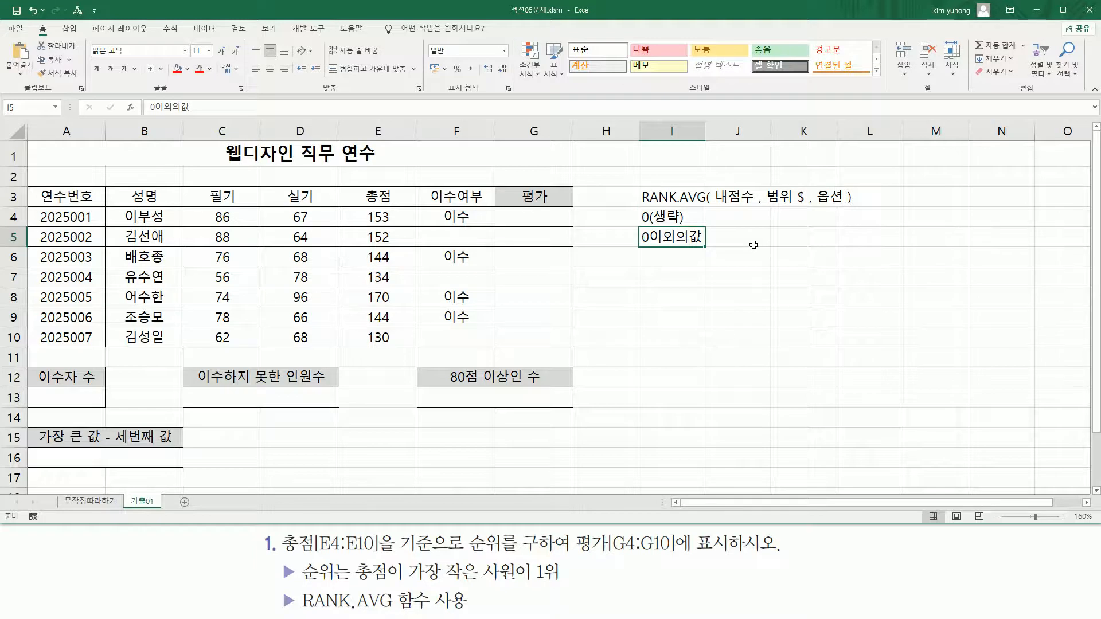
{"action": "key", "text": "ctrl+shift+d"}
{"action": "left_click_drag", "start_coordinate": [638, 222], "coordinate": [648, 222]}
{"action": "left_click_drag", "start_coordinate": [639, 244], "coordinate": [708, 244]}
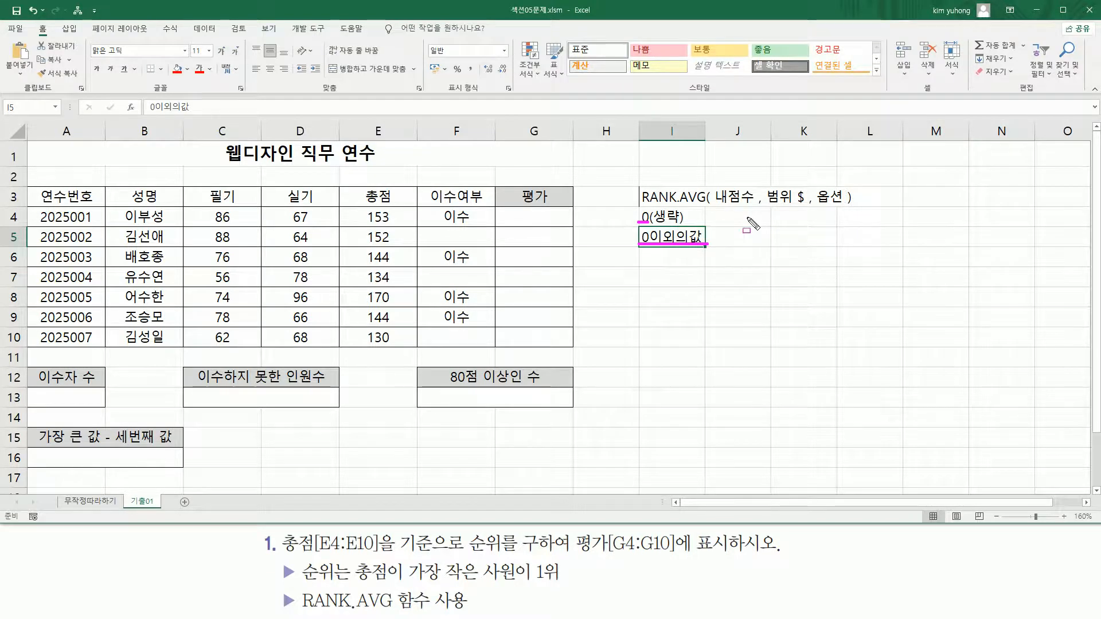
Change the option note in cell I5 to 1(0이외의값)
{"action": "double_click", "coordinate": [642, 236]}
{"action": "type", "text": "1("}
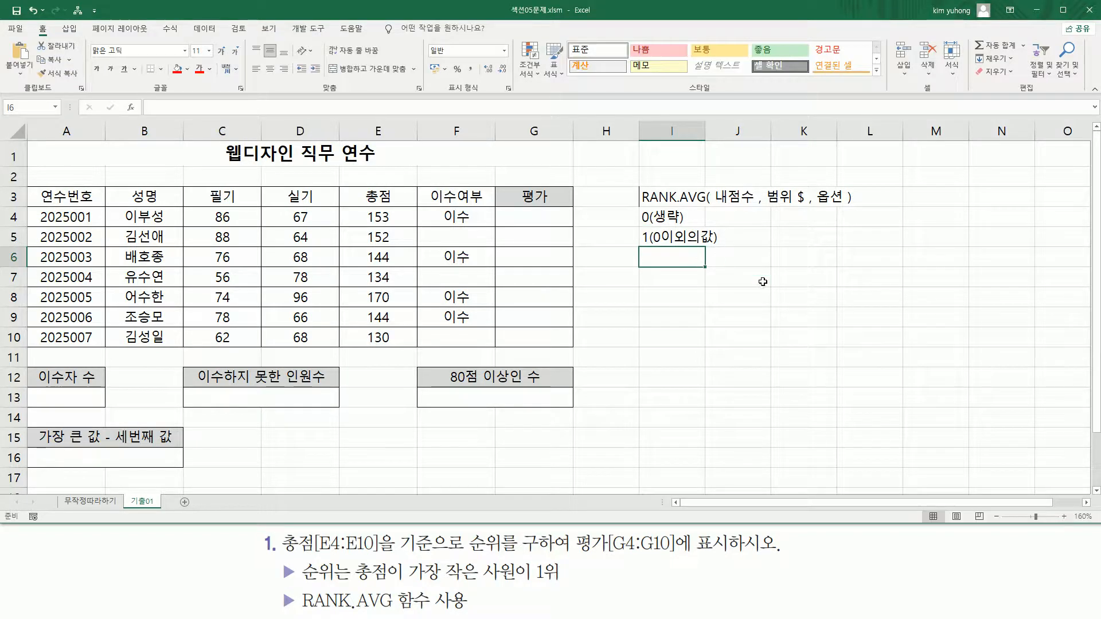
{"action": "left_click", "coordinate": [661, 217]}
{"action": "left_click", "coordinate": [658, 236]}
{"action": "left_click", "coordinate": [659, 218]}
{"action": "left_click", "coordinate": [659, 237]}
{"action": "left_click", "coordinate": [663, 218]}
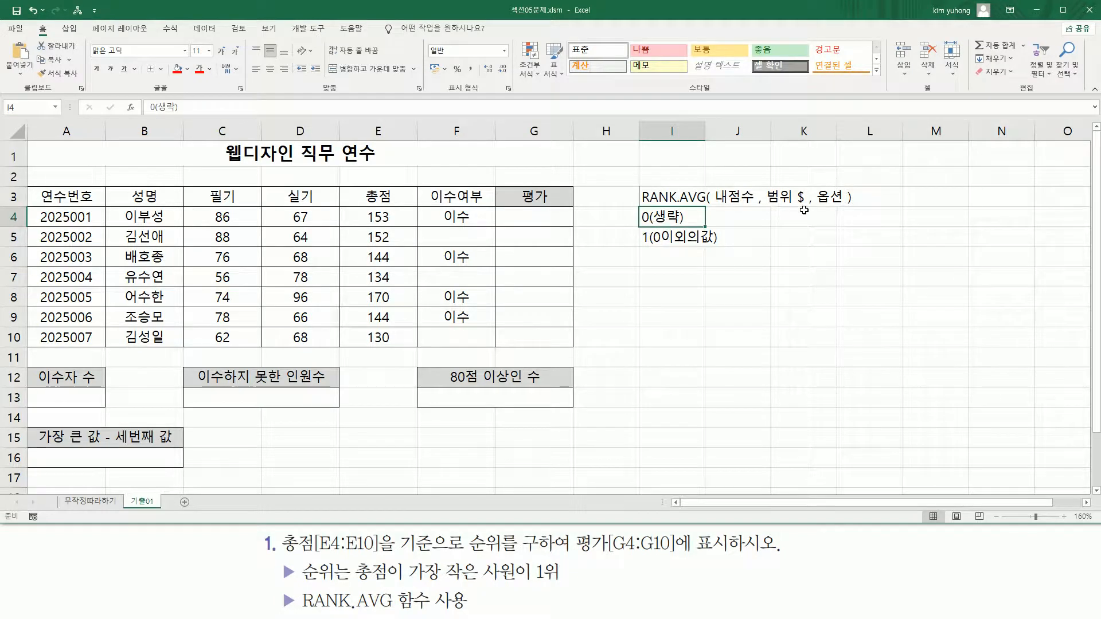
Widen column I so the option notes fit within it
{"action": "left_click_drag", "start_coordinate": [705, 131], "coordinate": [731, 130]}
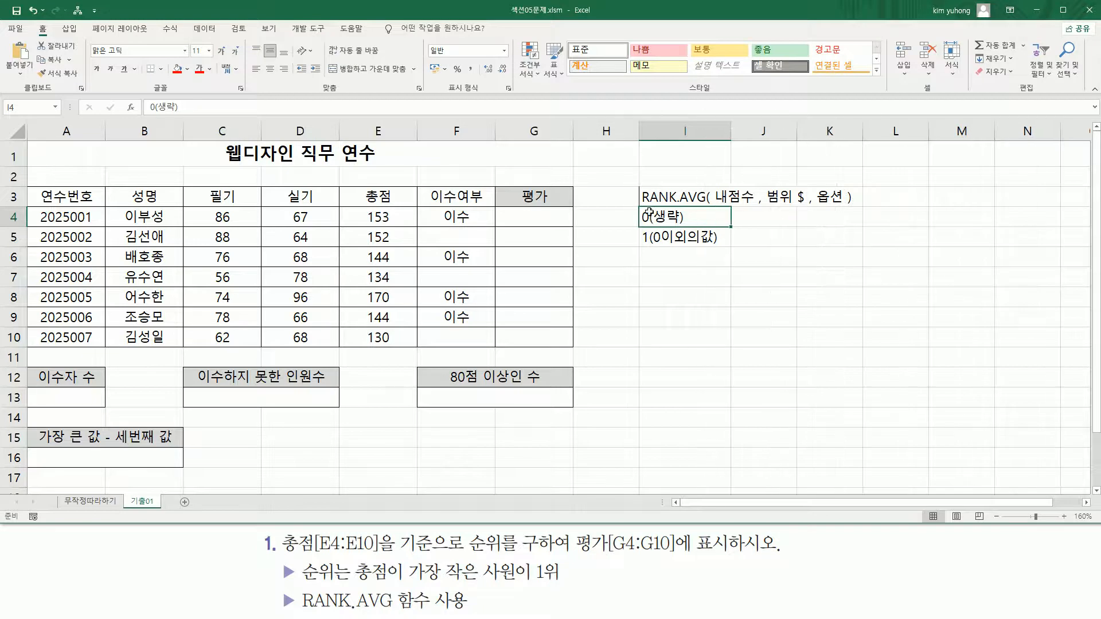
Note the ranking meaning beside each option value: 높은수 1등 in J4 and 낮은수 1등 in J5
{"action": "left_click", "coordinate": [762, 218]}
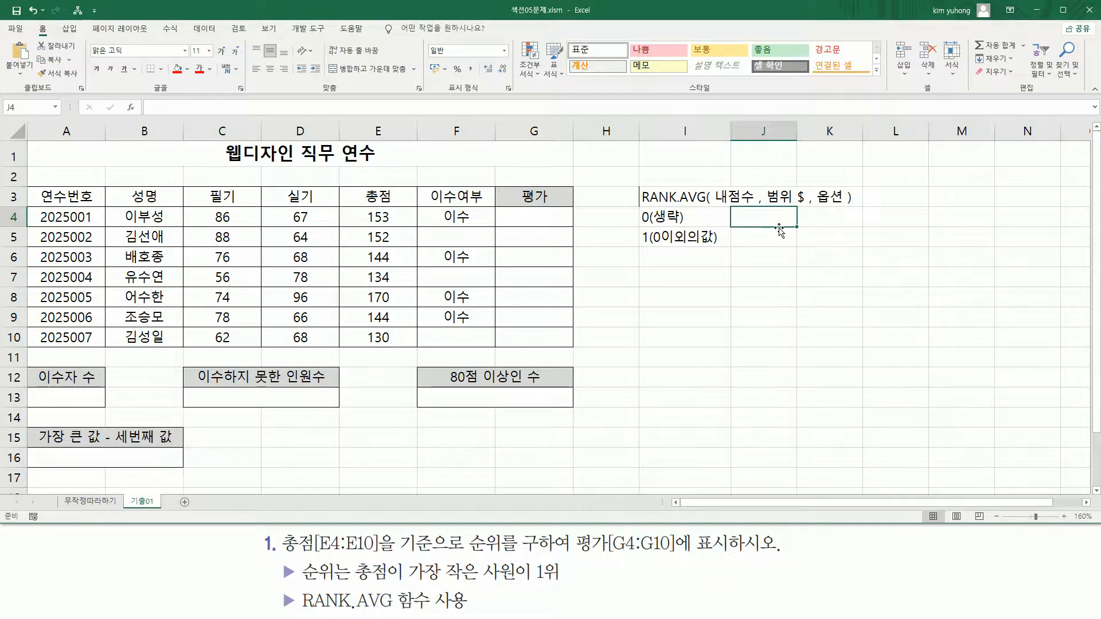
{"action": "type", "text": "높은수 1"}
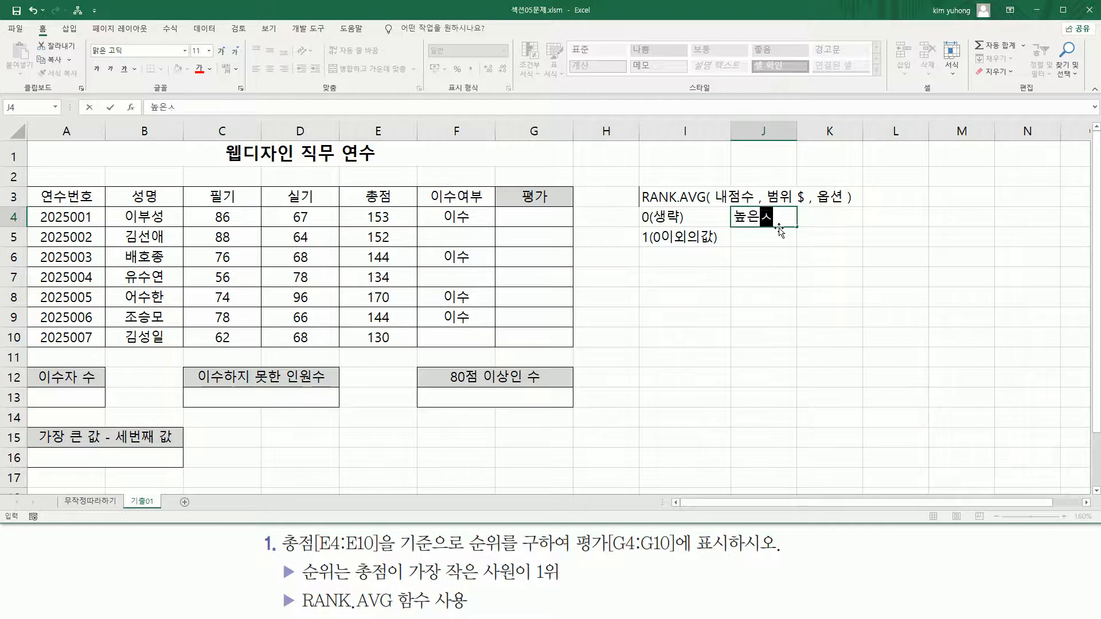
{"action": "type", "text": "등"}
{"action": "key", "text": "Return"}
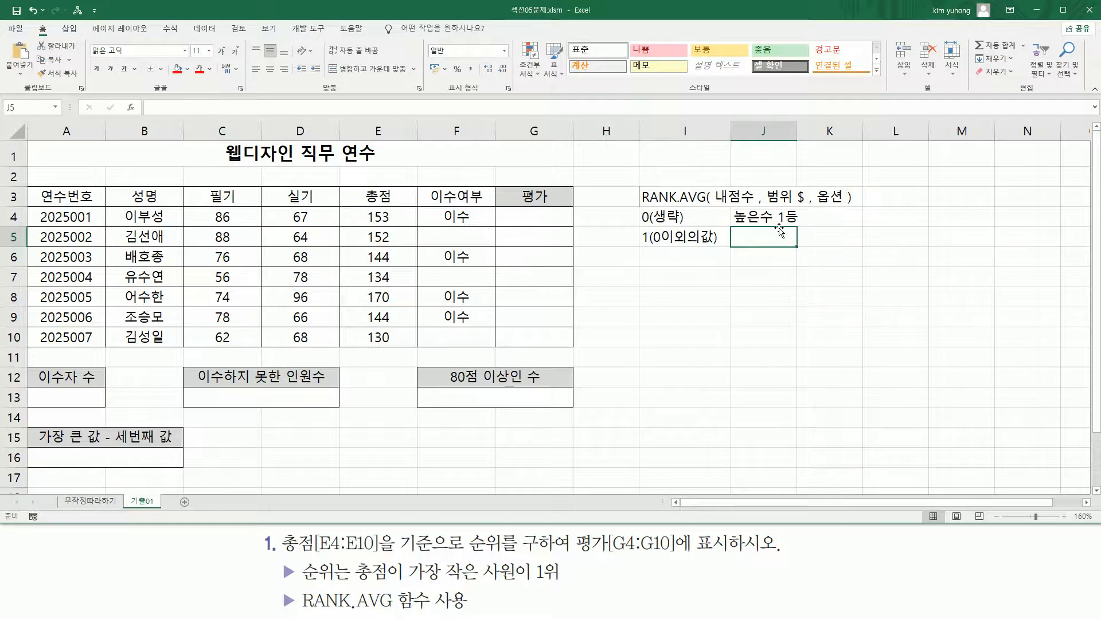
{"action": "type", "text": "낮은수"}
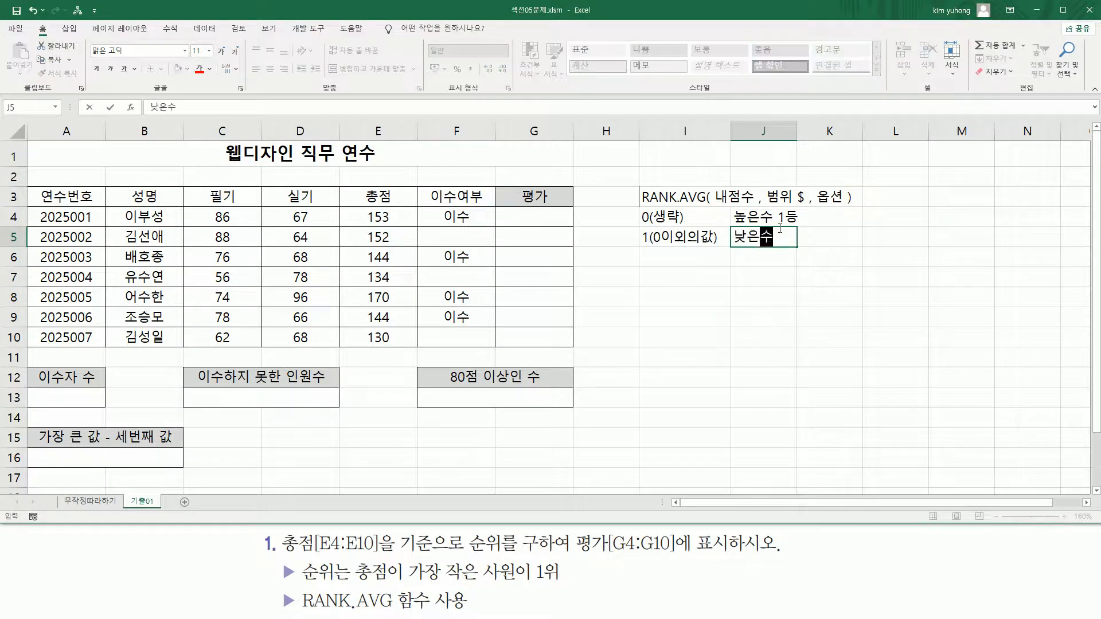
{"action": "type", "text": " 1등"}
{"action": "key", "text": "Return"}
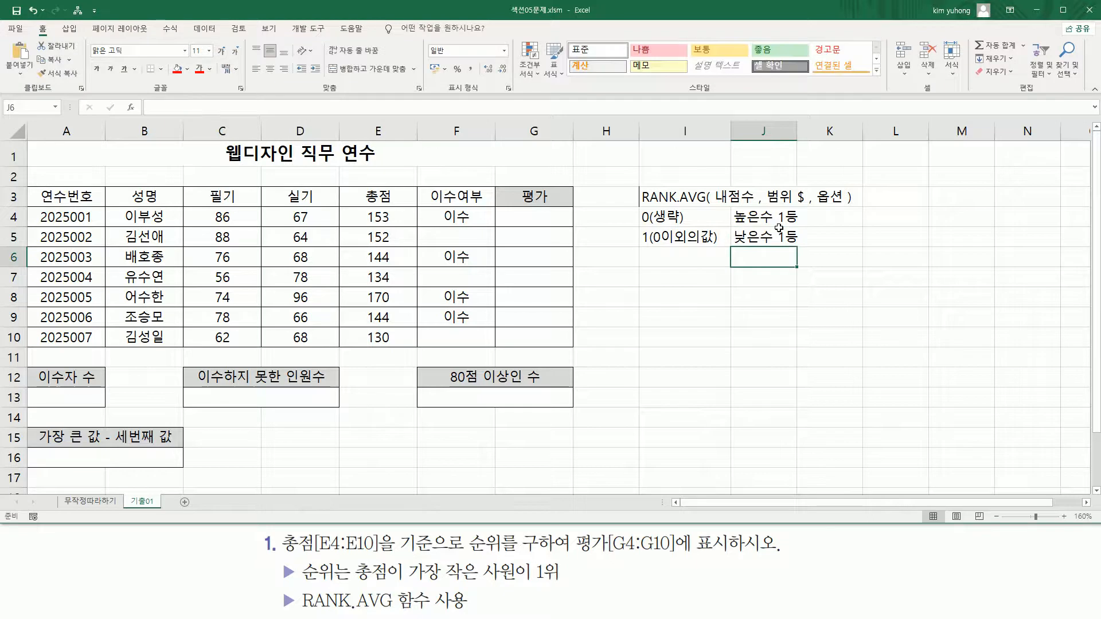
Append the sort order to the ranking notes: 내림차순 in J4 and 오름차순 in J5
{"action": "left_click", "coordinate": [777, 216]}
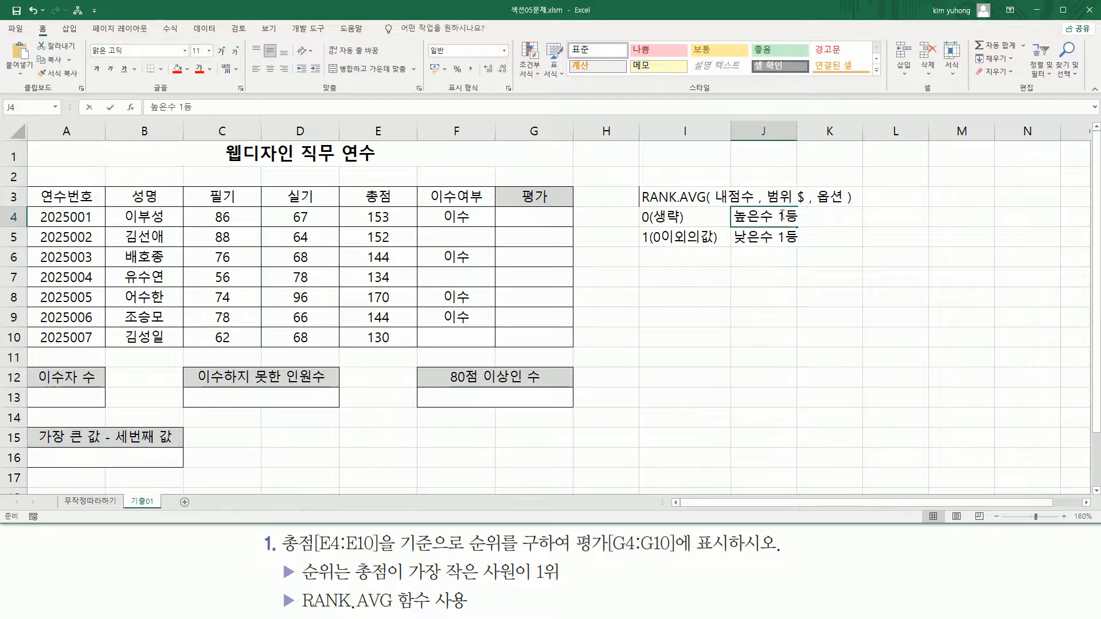
{"action": "double_click", "coordinate": [780, 216]}
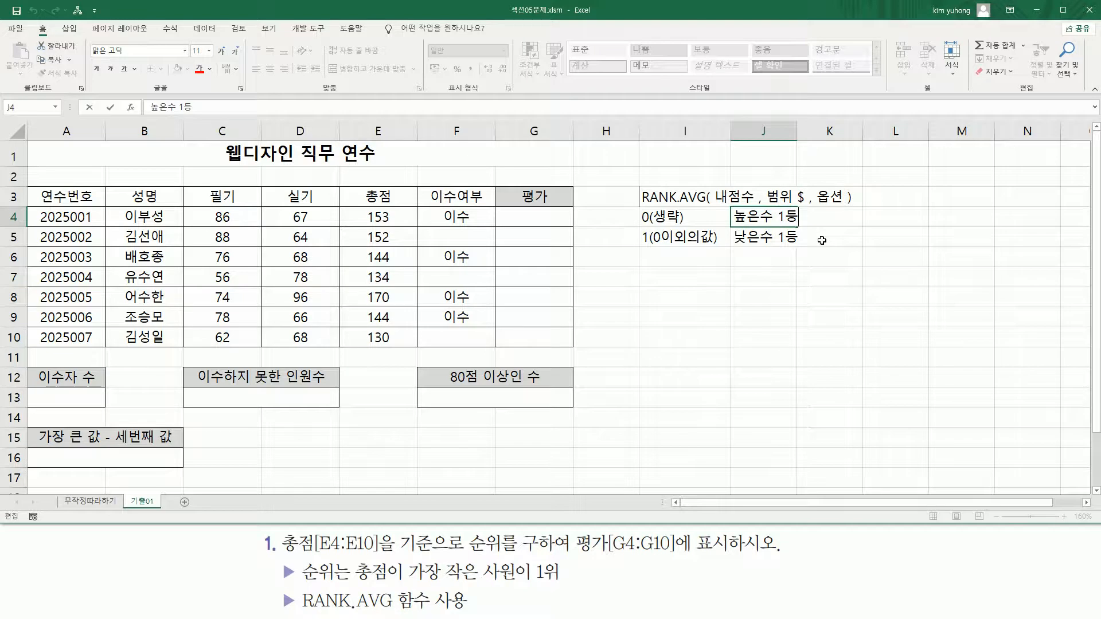
{"action": "type", "text": "내리"}
{"action": "type", "text": "ㅁ차"}
{"action": "type", "text": "순"}
{"action": "key", "text": "Return"}
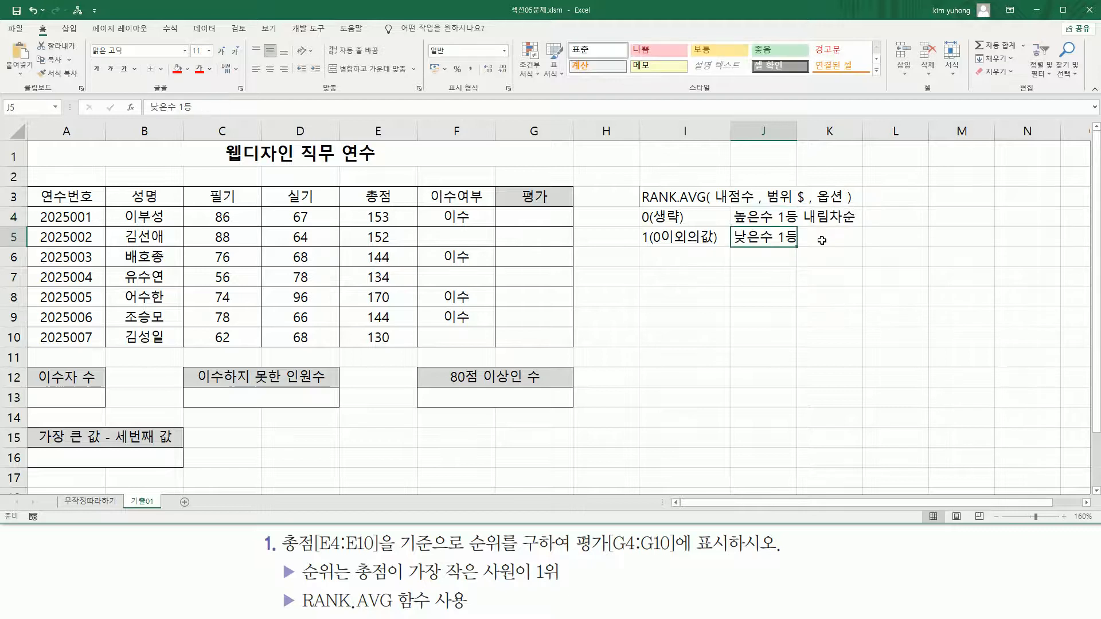
{"action": "key", "text": "F2"}
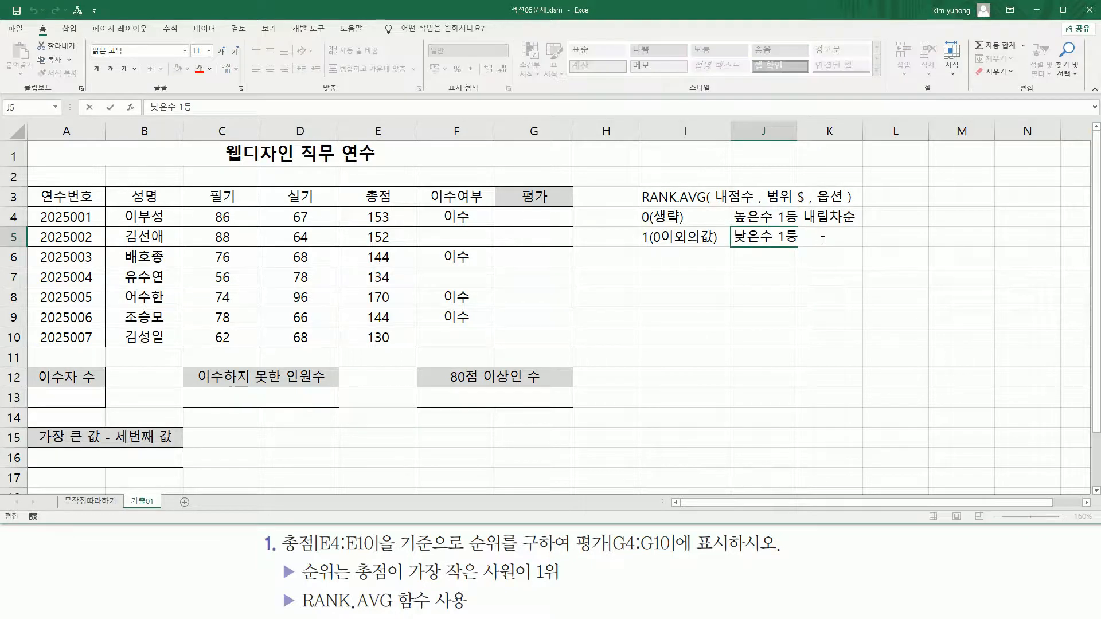
{"action": "type", "text": "오름차순"}
{"action": "key", "text": "Return"}
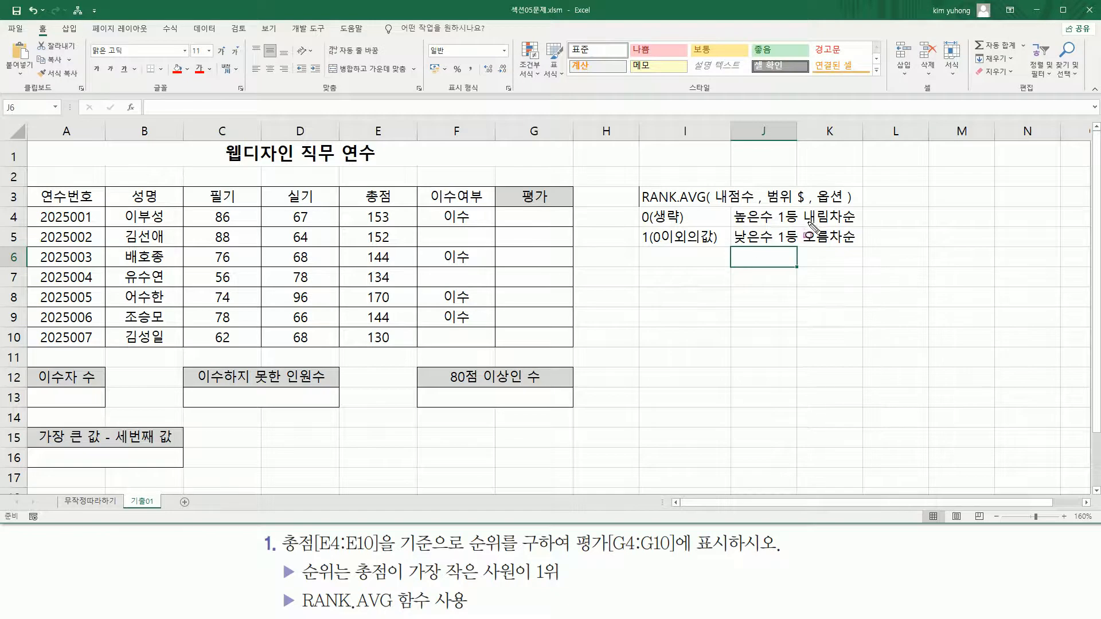
{"action": "left_click_drag", "start_coordinate": [802, 224], "coordinate": [858, 225]}
{"action": "mouse_move", "coordinate": [733, 223]}
{"action": "left_mouse_down"}
{"action": "mouse_move", "coordinate": [792, 228]}
{"action": "mouse_move", "coordinate": [817, 206]}
{"action": "mouse_move", "coordinate": [860, 210]}
{"action": "mouse_move", "coordinate": [866, 228]}
{"action": "left_mouse_up"}
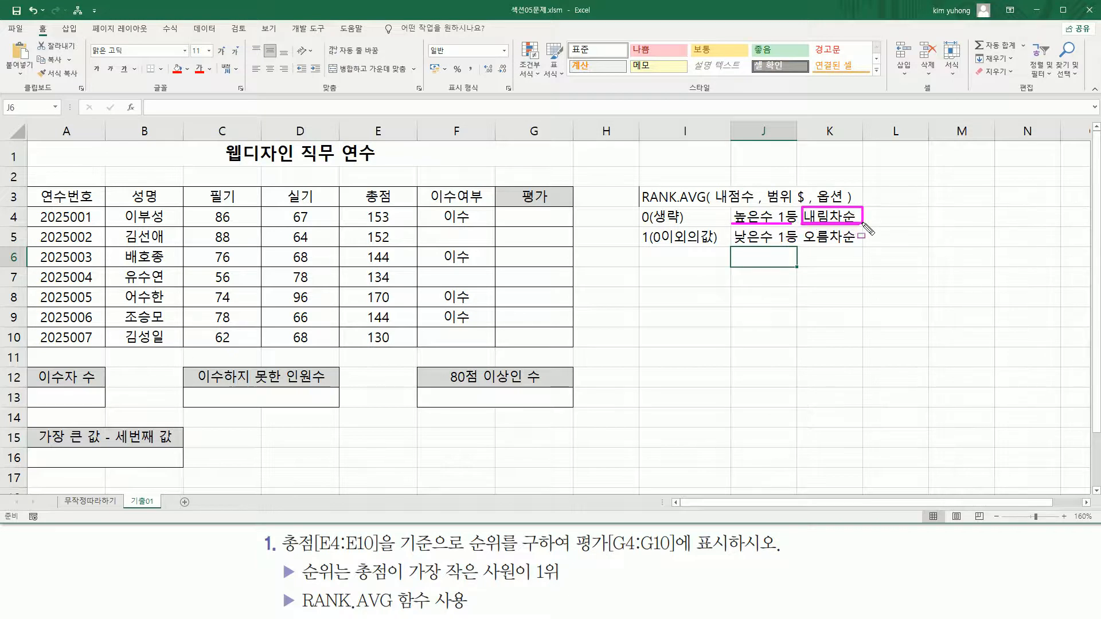
{"action": "left_click_drag", "start_coordinate": [802, 246], "coordinate": [859, 246]}
{"action": "left_click_drag", "start_coordinate": [734, 246], "coordinate": [794, 246]}
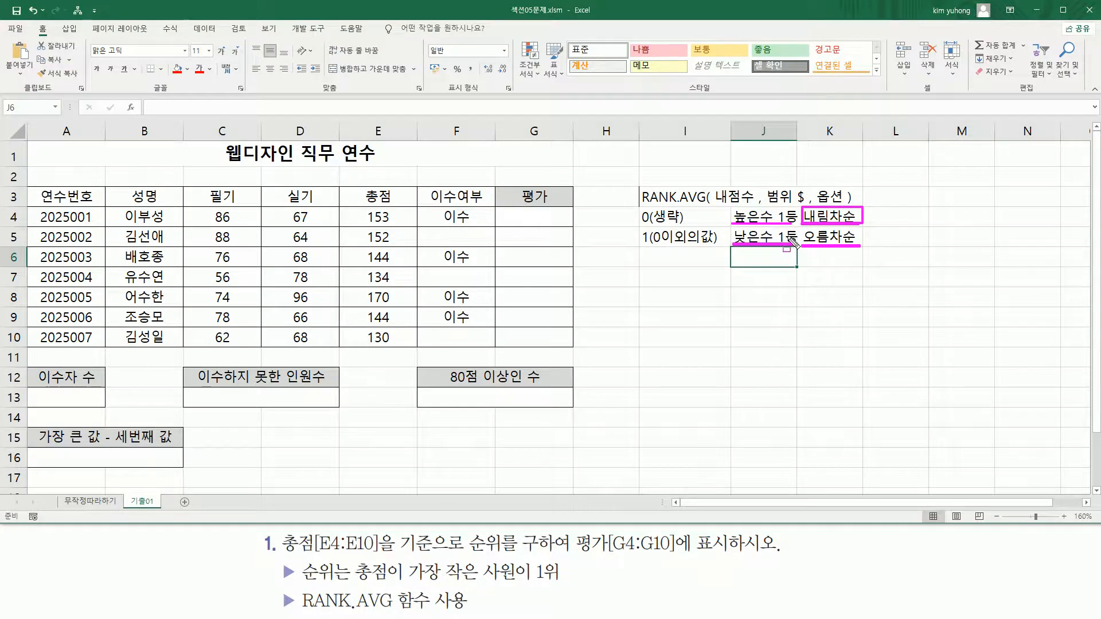
{"action": "key", "text": "Escape"}
{"action": "mouse_move", "coordinate": [804, 207]}
{"action": "left_mouse_down"}
{"action": "mouse_move", "coordinate": [809, 246]}
{"action": "mouse_move", "coordinate": [857, 247]}
{"action": "left_mouse_up"}
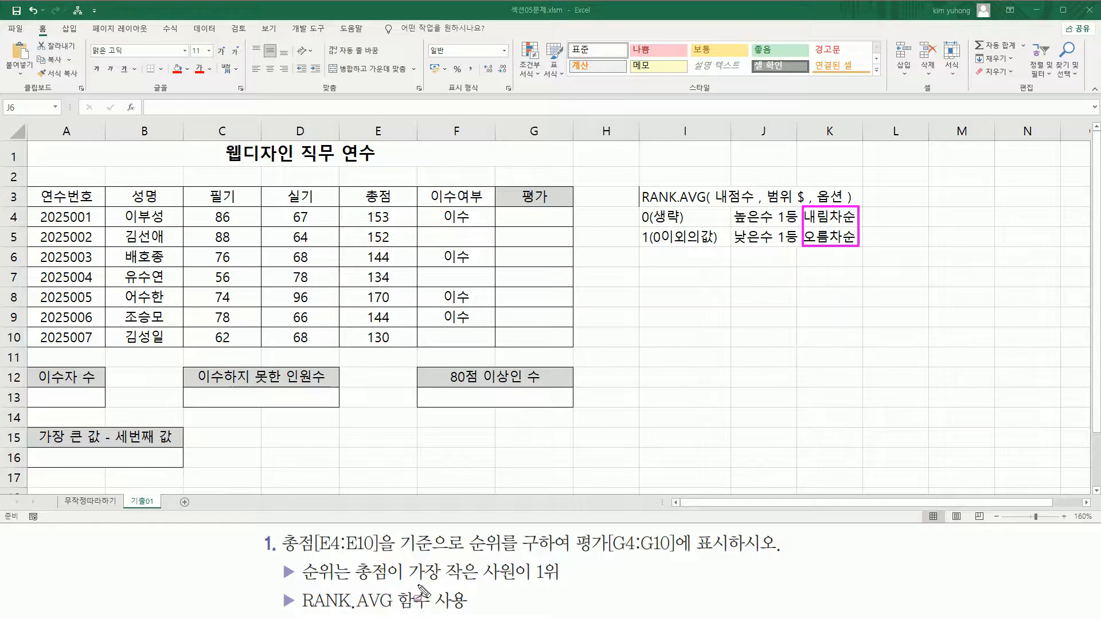
{"action": "mouse_move", "coordinate": [409, 582]}
{"action": "left_mouse_down"}
{"action": "mouse_move", "coordinate": [512, 582]}
{"action": "mouse_move", "coordinate": [519, 563]}
{"action": "mouse_move", "coordinate": [568, 565]}
{"action": "left_mouse_up"}
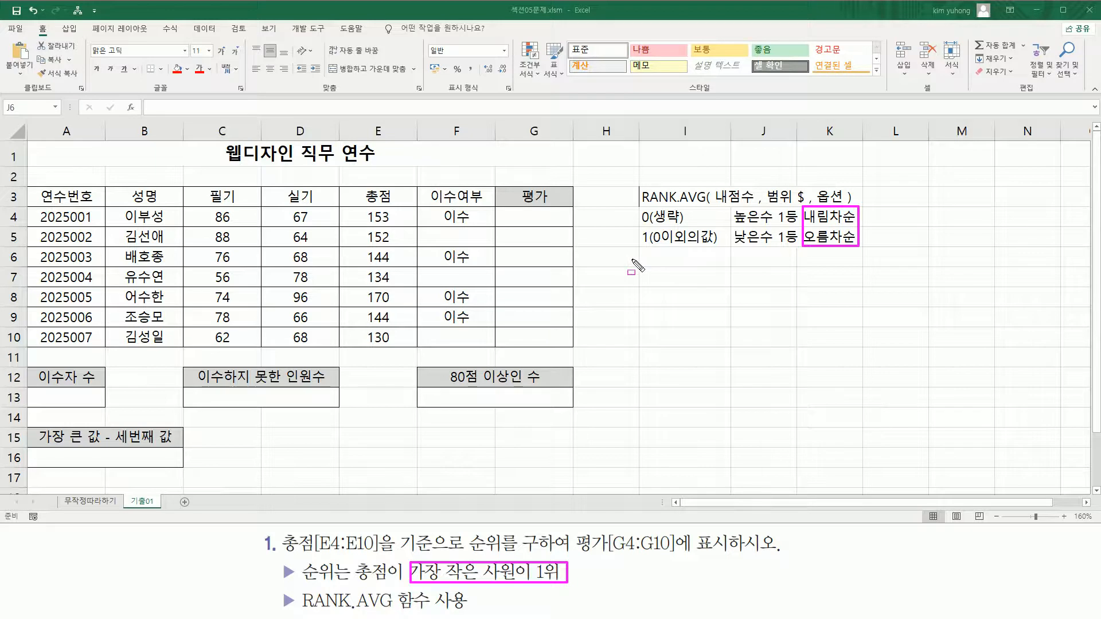
{"action": "key", "text": "Escape"}
Start a RANK.AVG formula in G4 with E4 as the number and the absolute range $E$4:$E$10 as the reference
{"action": "left_click", "coordinate": [516, 216]}
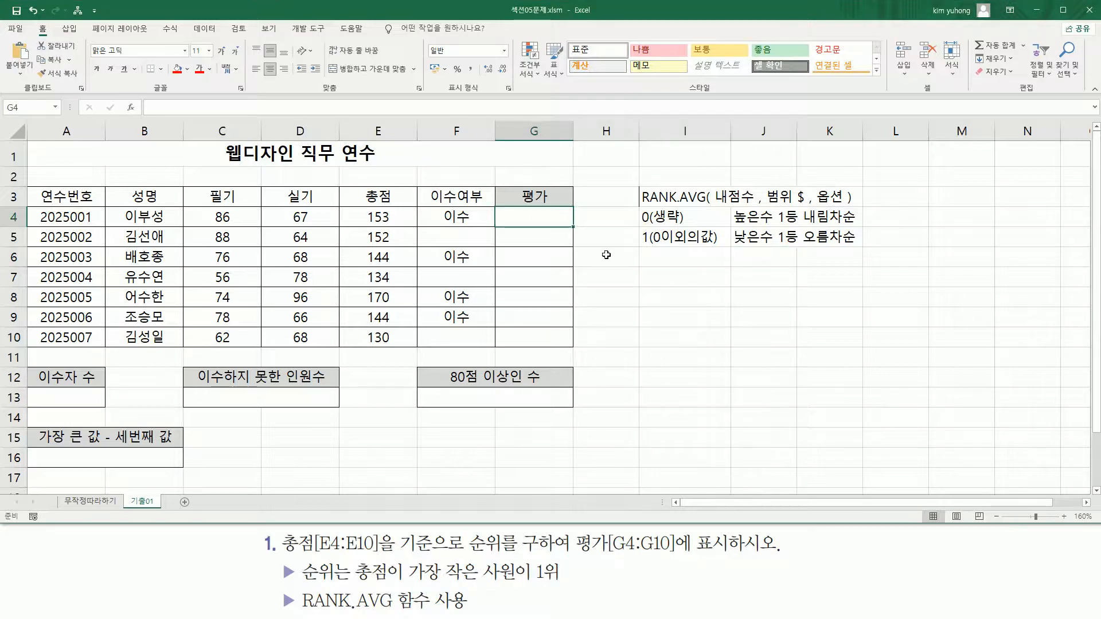
{"action": "type", "text": "="}
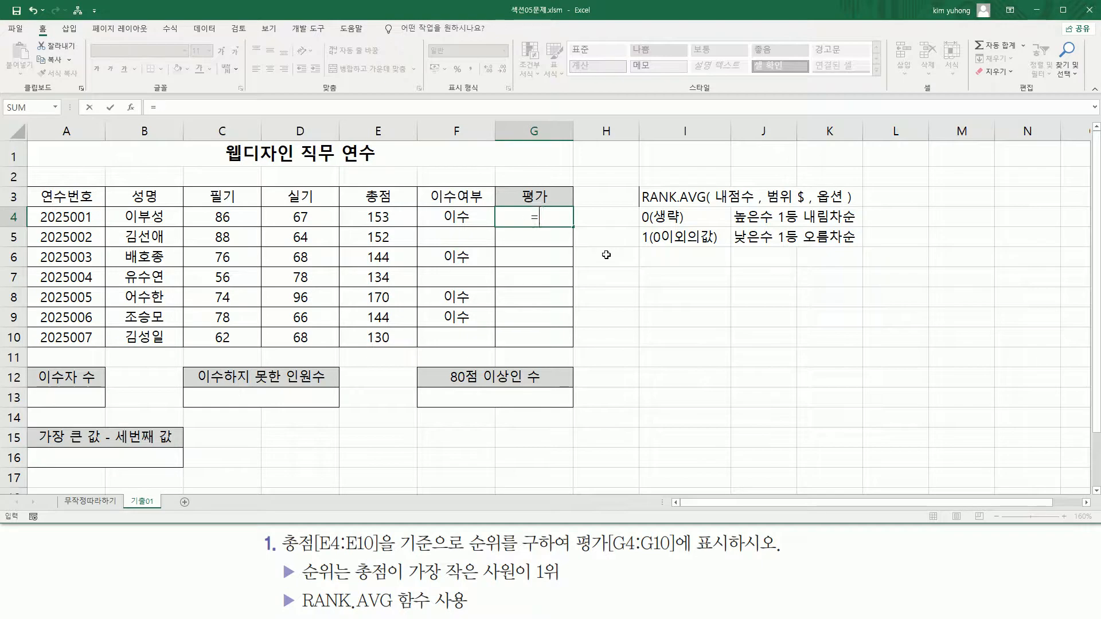
{"action": "type", "text": "RANK."}
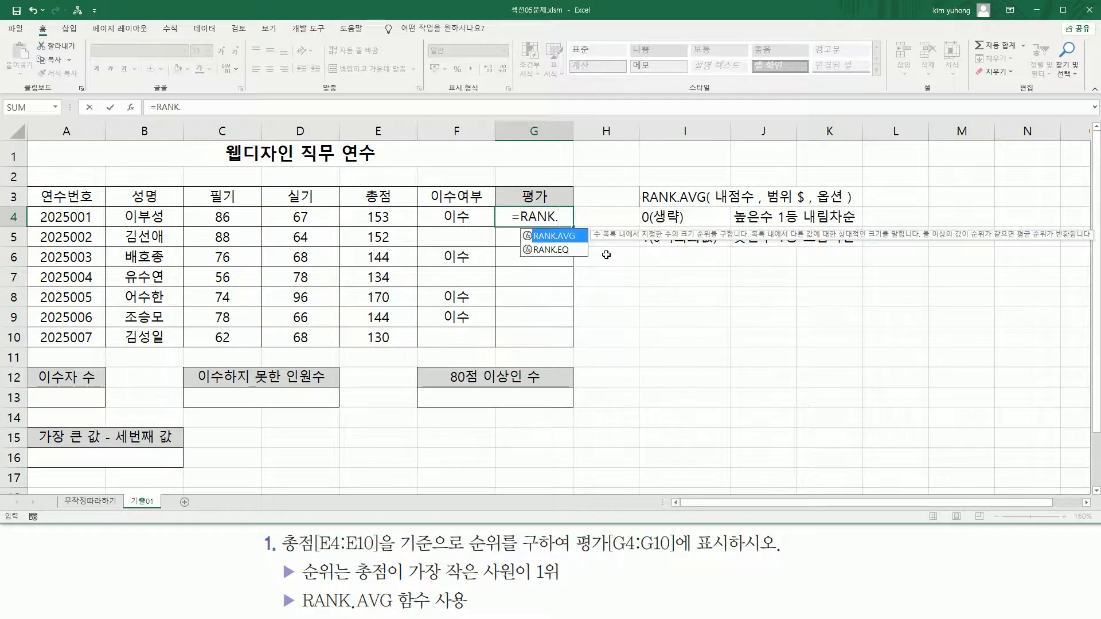
{"action": "type", "text": "A"}
{"action": "key", "text": "Tab"}
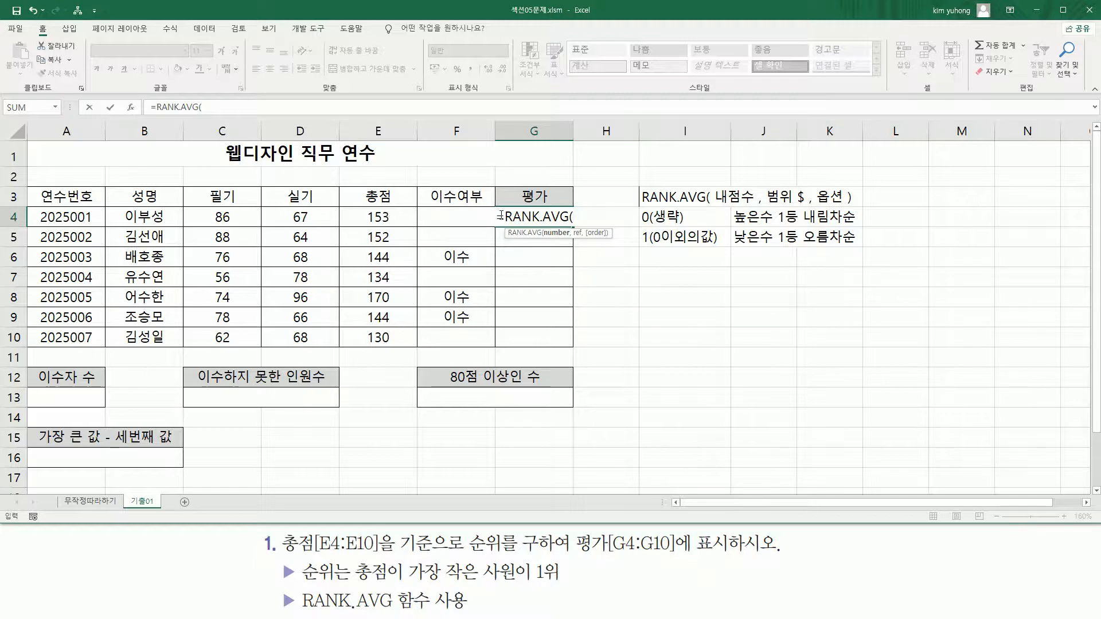
{"action": "left_click", "coordinate": [383, 217]}
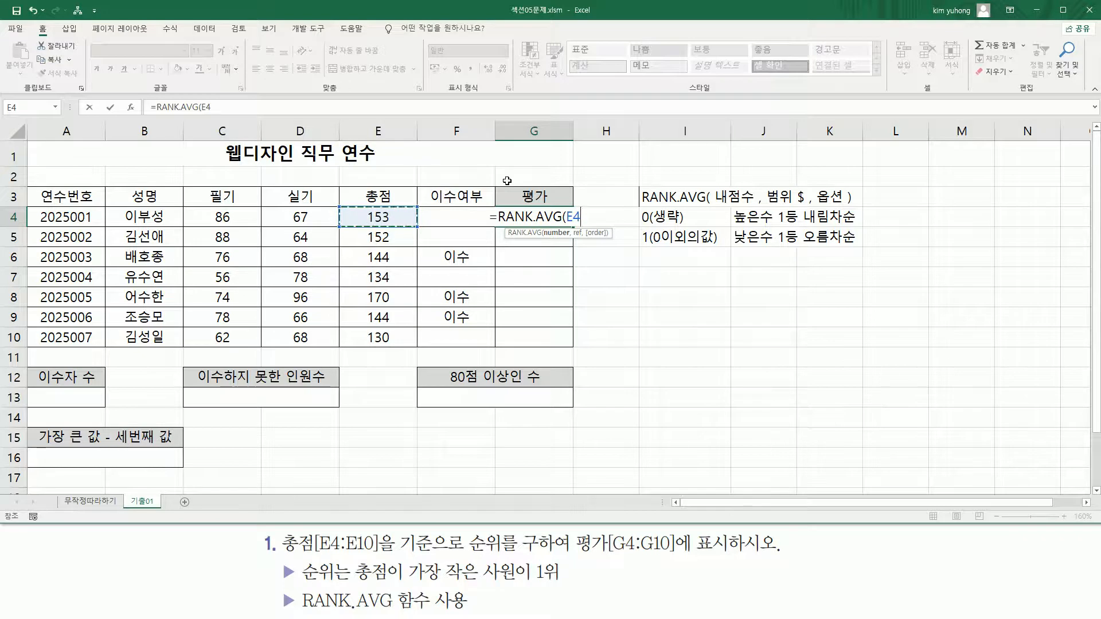
{"action": "type", "text": ","}
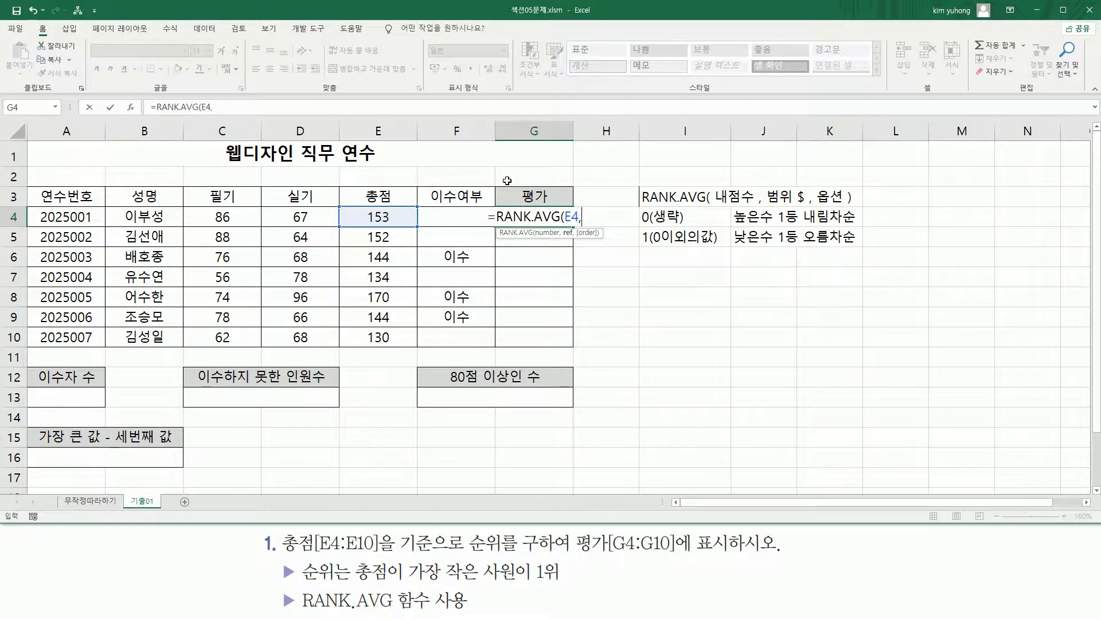
{"action": "left_click_drag", "start_coordinate": [389, 221], "coordinate": [392, 342]}
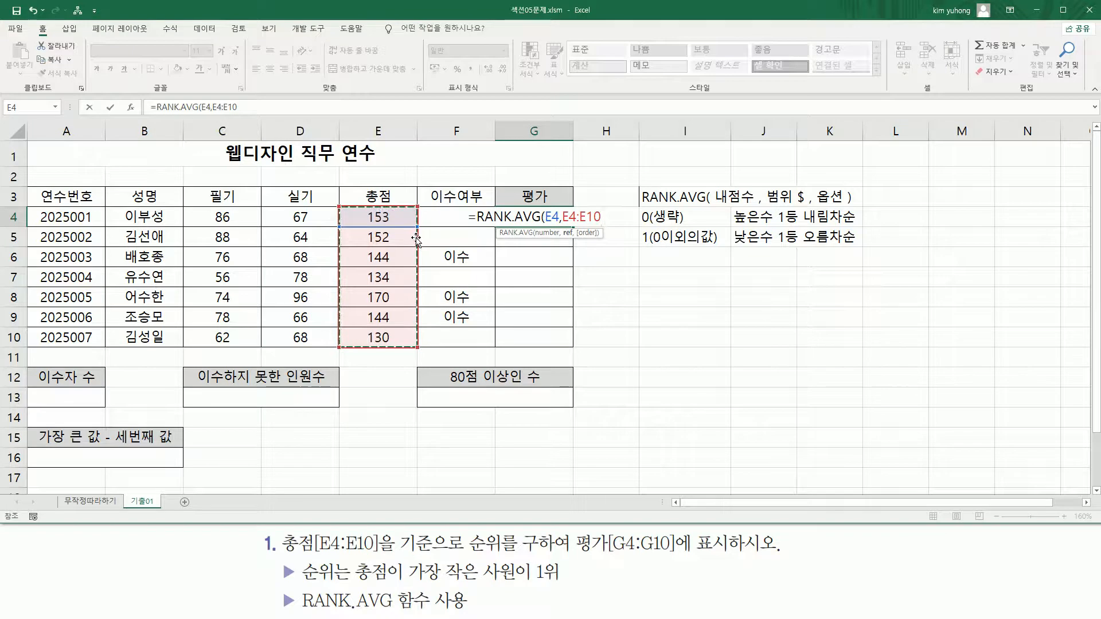
{"action": "key", "text": "F4"}
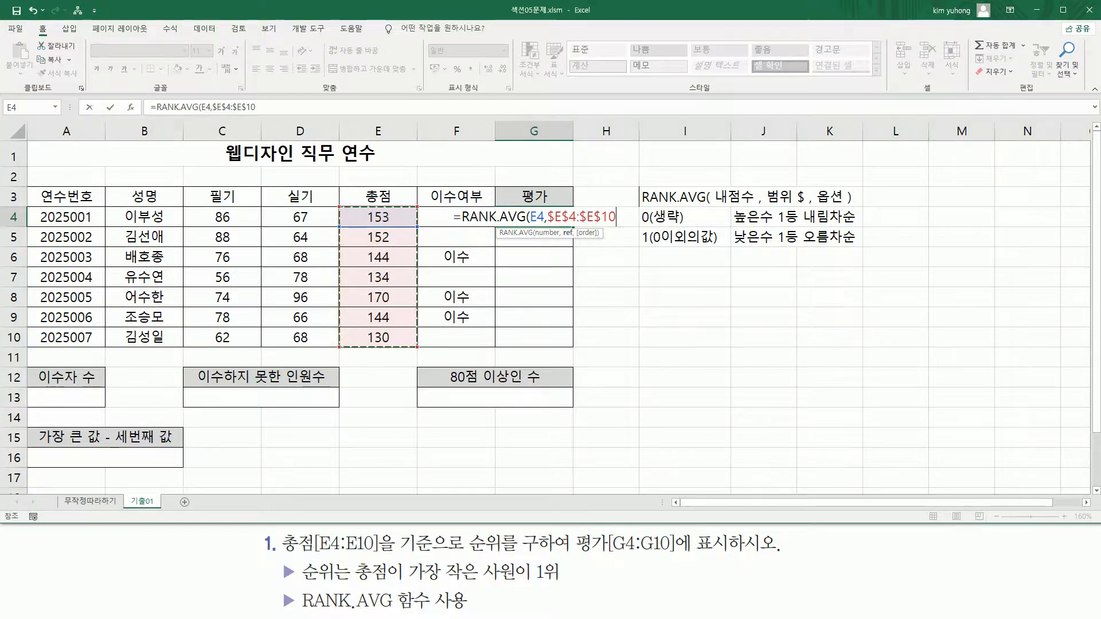
Complete the G4 formula with order 1 for ascending ranking and fill it down to G10
{"action": "mouse_move", "coordinate": [360, 584]}
{"action": "left_mouse_down"}
{"action": "mouse_move", "coordinate": [499, 583]}
{"action": "mouse_move", "coordinate": [516, 558]}
{"action": "mouse_move", "coordinate": [564, 585]}
{"action": "left_mouse_up"}
{"action": "key", "text": "Escape"}
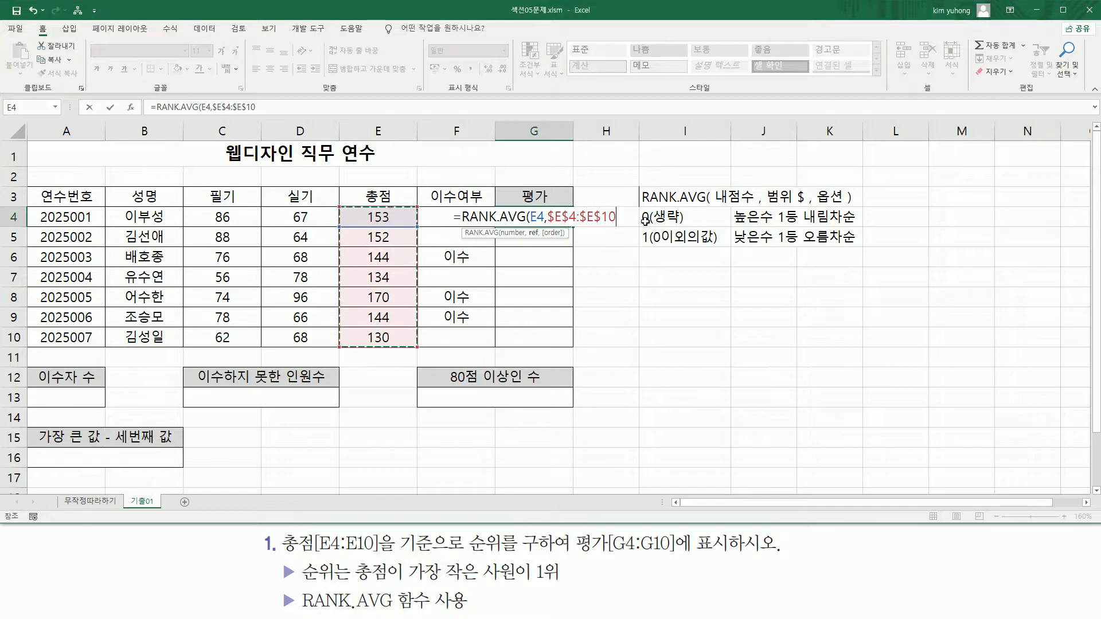
{"action": "type", "text": ",1"}
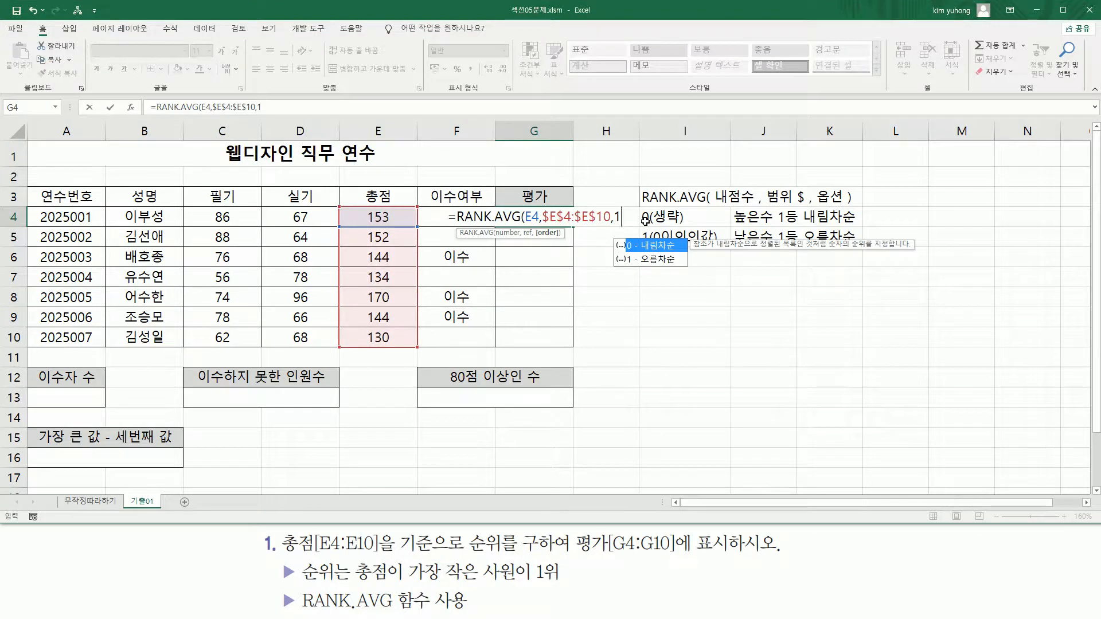
{"action": "type", "text": ")"}
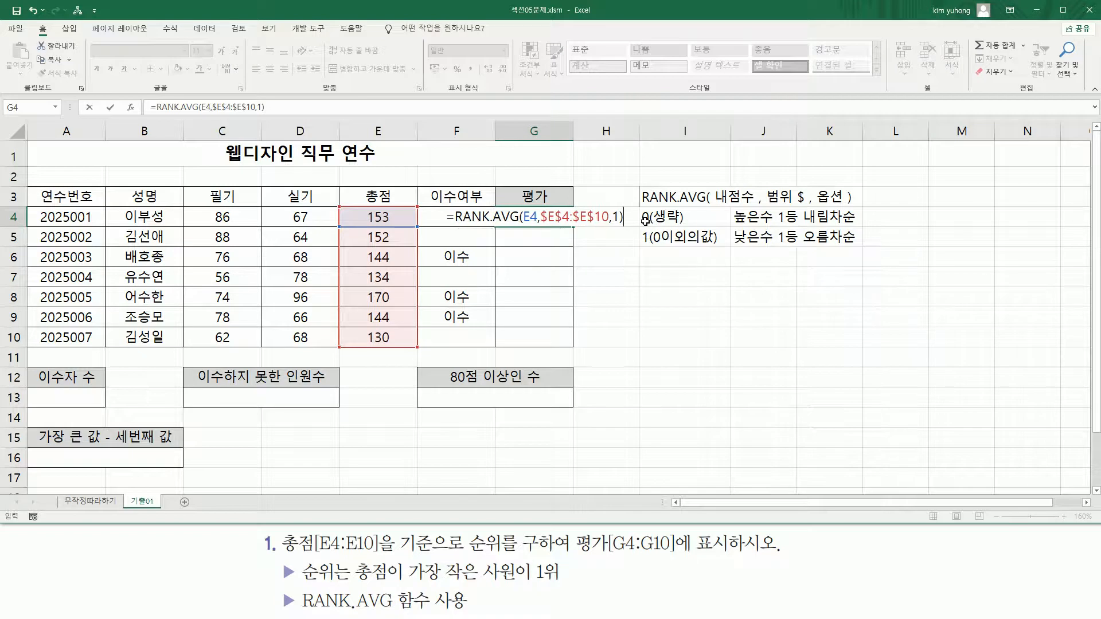
{"action": "key", "text": "Return"}
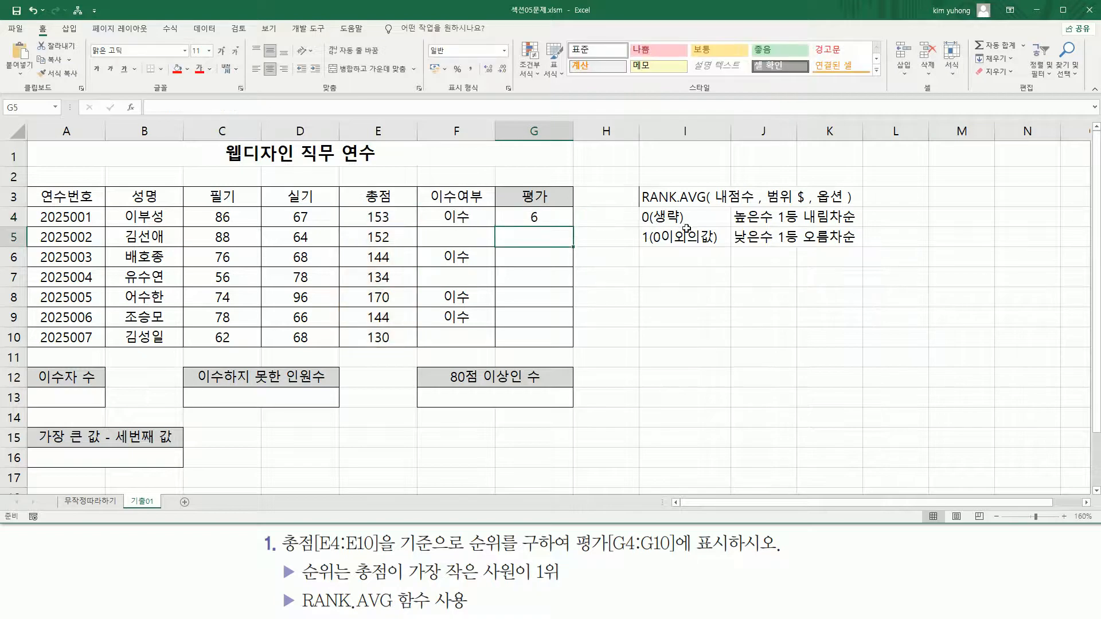
{"action": "left_click", "coordinate": [548, 218]}
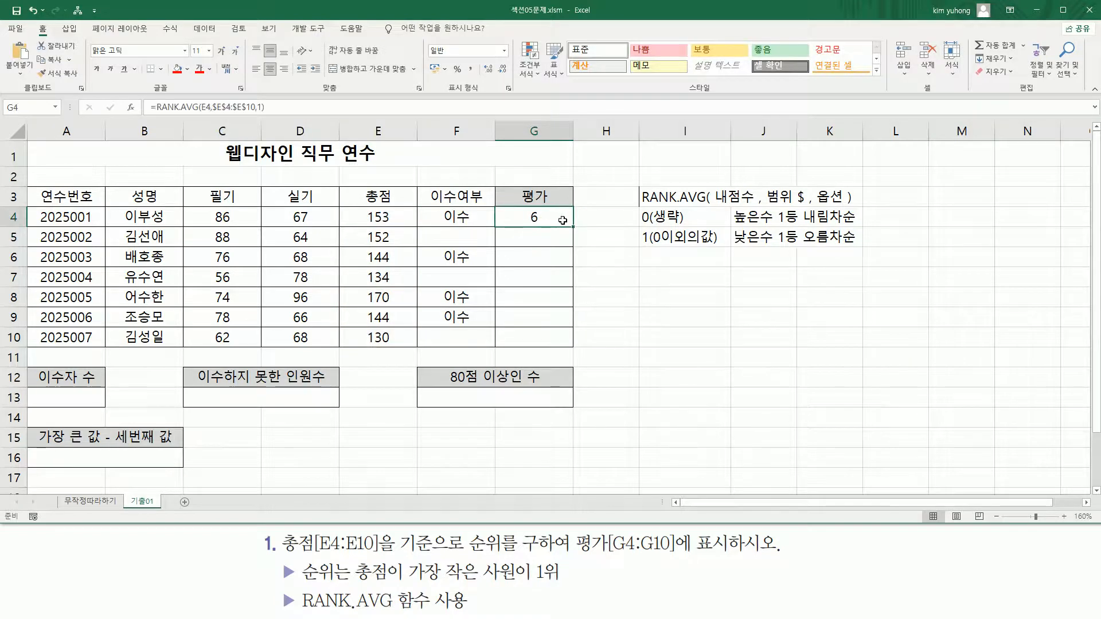
{"action": "left_click_drag", "start_coordinate": [574, 228], "coordinate": [565, 350]}
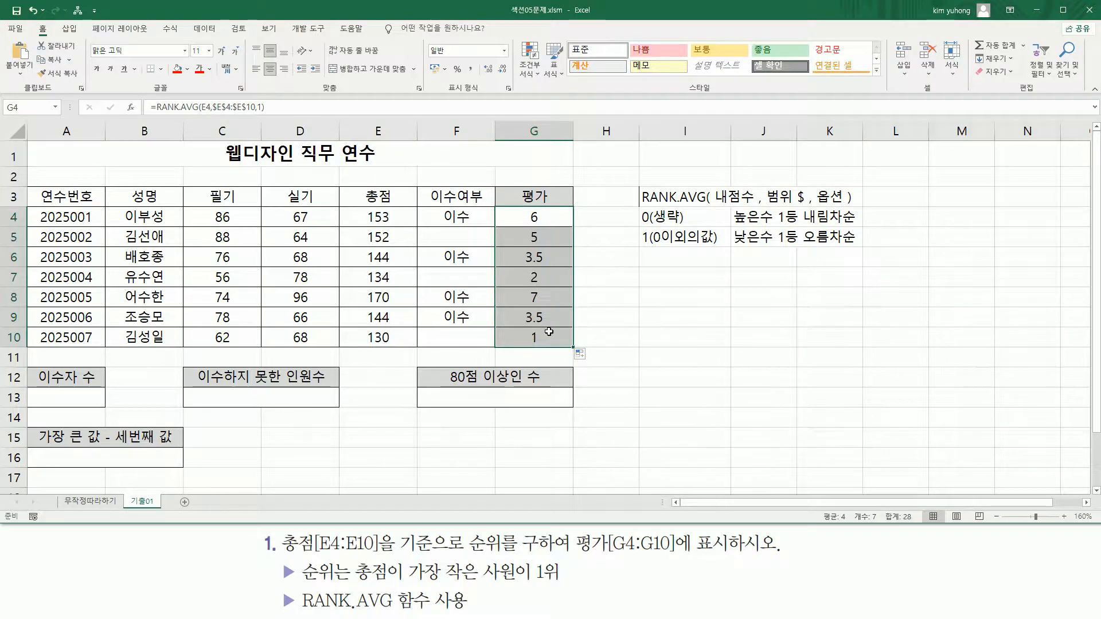
Start a RANK.EQ formula in H4 with E4 as the number and the absolute range $E$4:$E$10 as the reference
{"action": "left_click", "coordinate": [602, 213]}
{"action": "type", "text": "="}
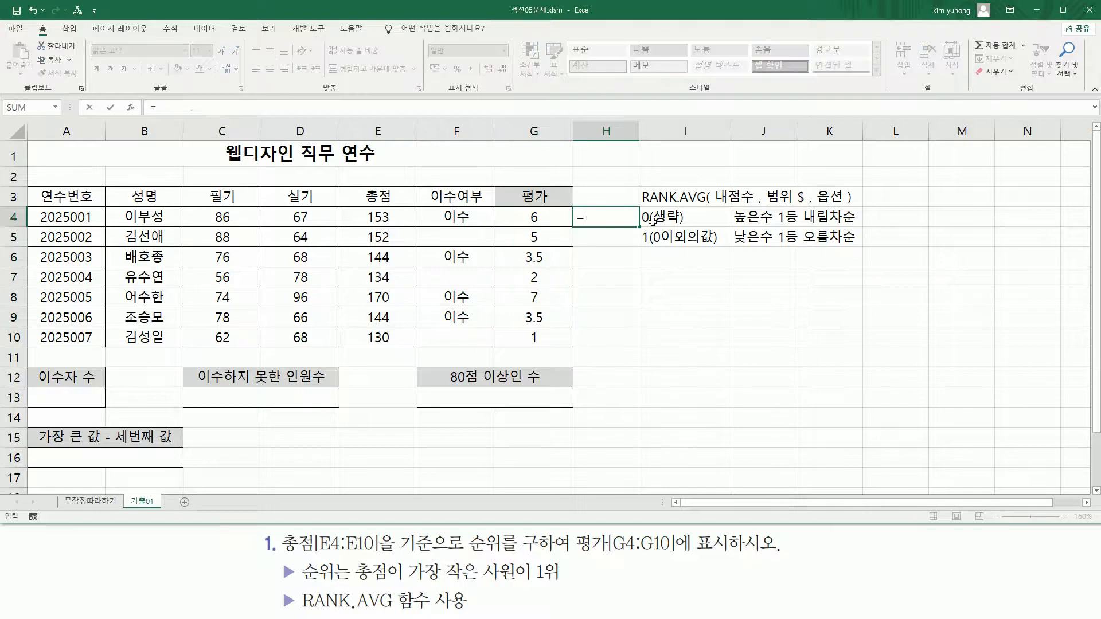
{"action": "type", "text": "RANK.E"}
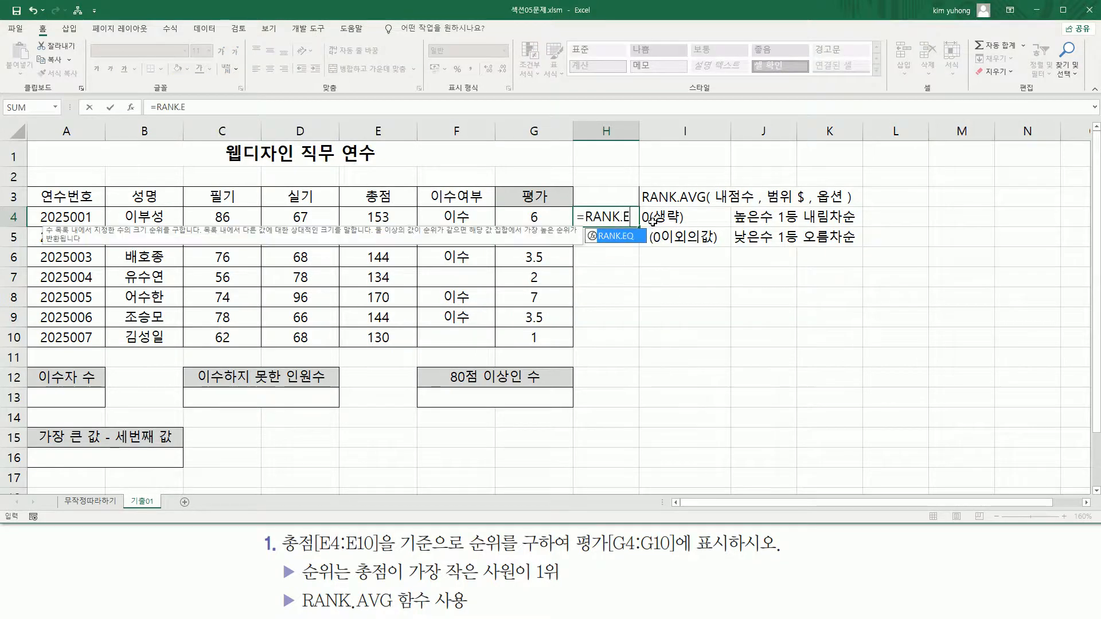
{"action": "key", "text": "Tab"}
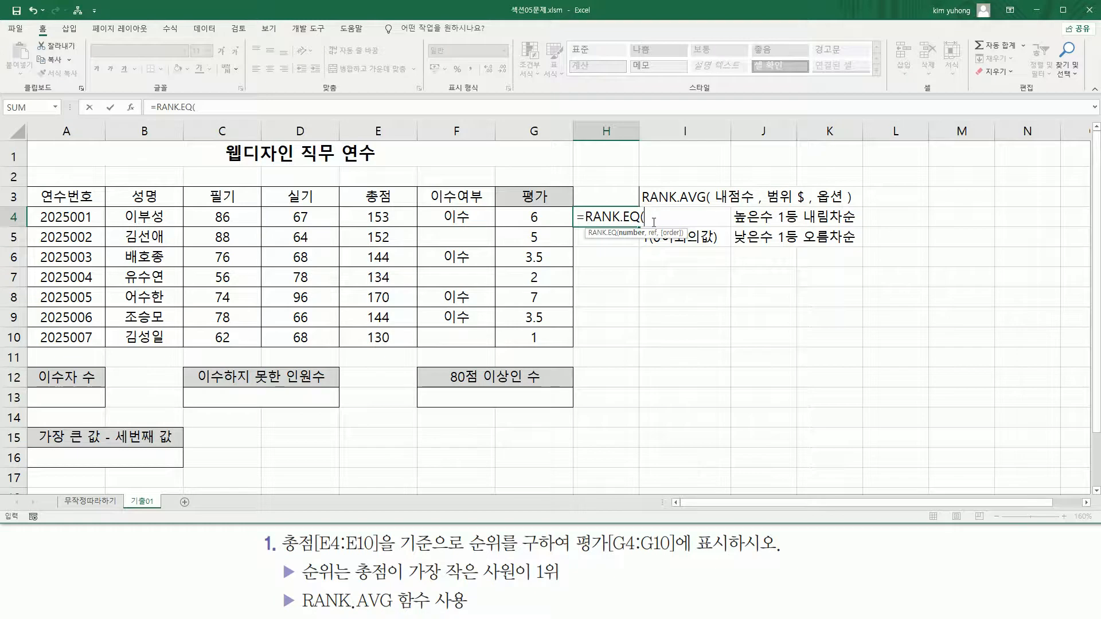
{"action": "left_click", "coordinate": [392, 215]}
{"action": "type", "text": ","}
{"action": "left_click_drag", "start_coordinate": [388, 218], "coordinate": [396, 339]}
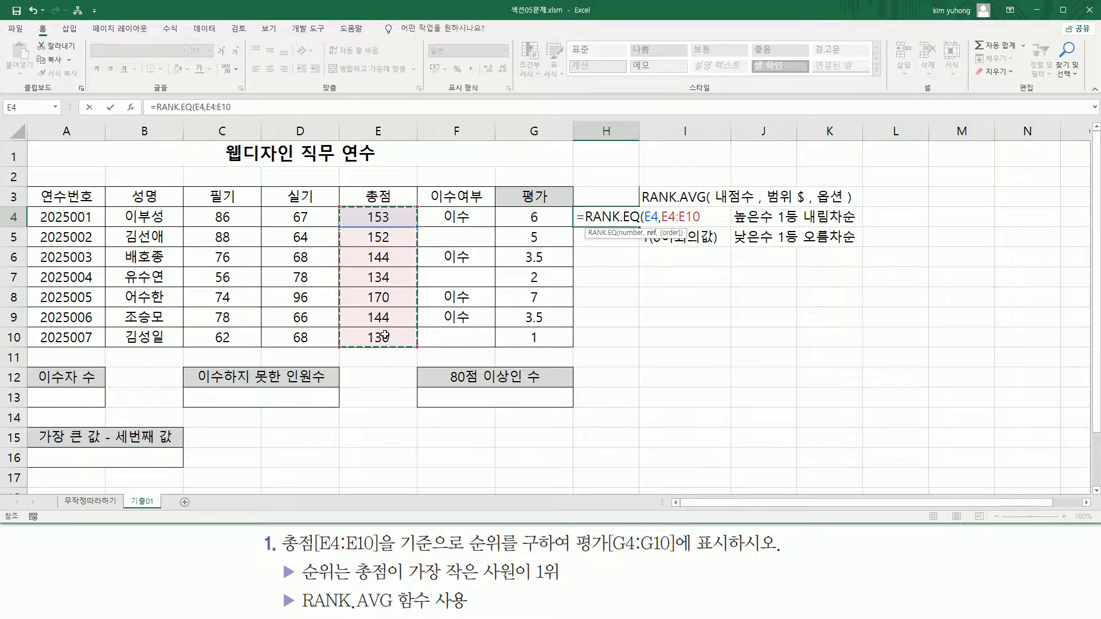
{"action": "key", "text": "F4"}
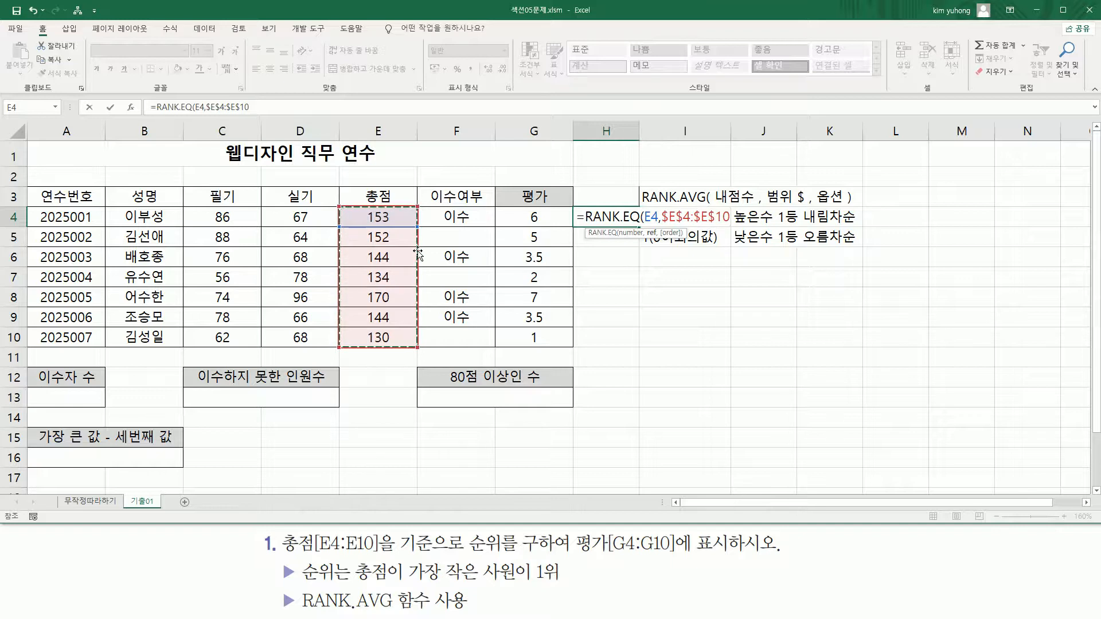
Complete the H4 formula with order 1 for ascending ranking and fill it down to H10
{"action": "type", "text": ","}
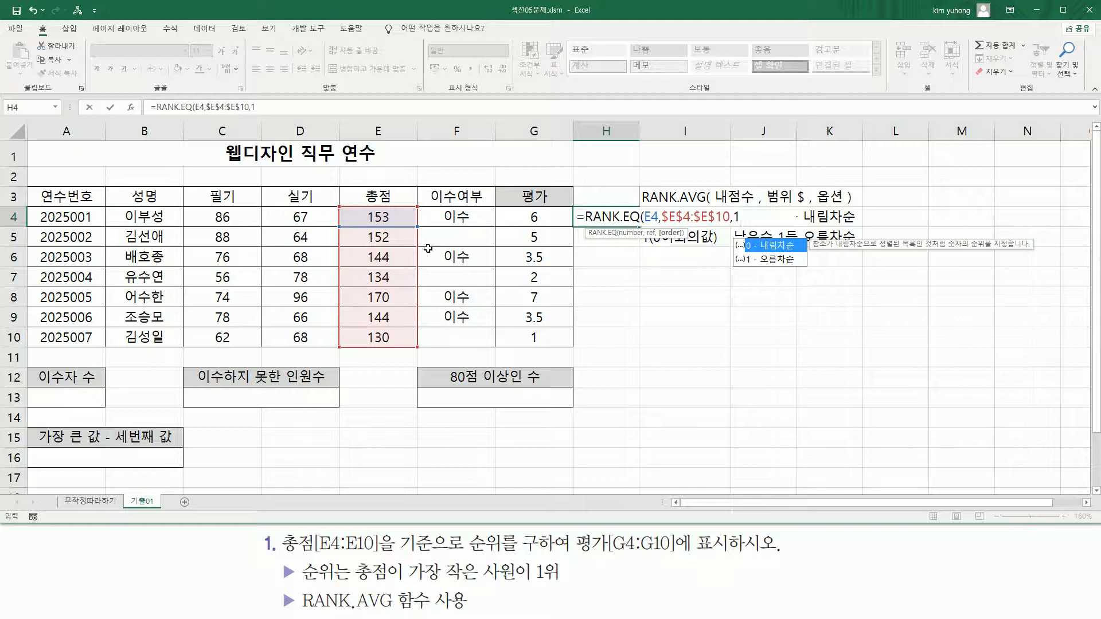
{"action": "type", "text": "1)"}
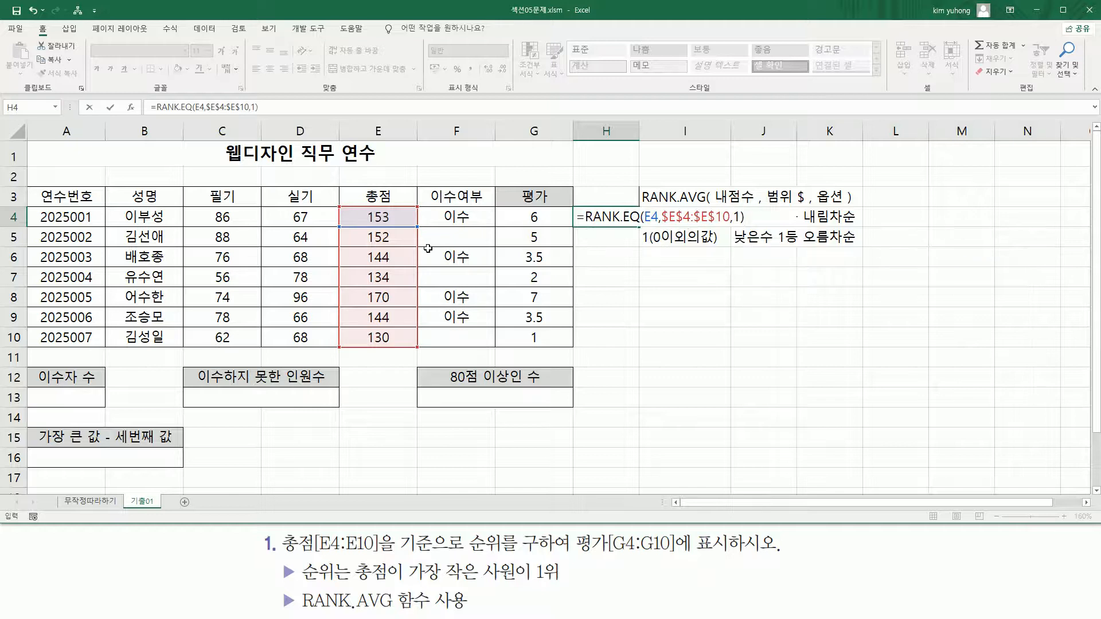
{"action": "key", "text": "Return"}
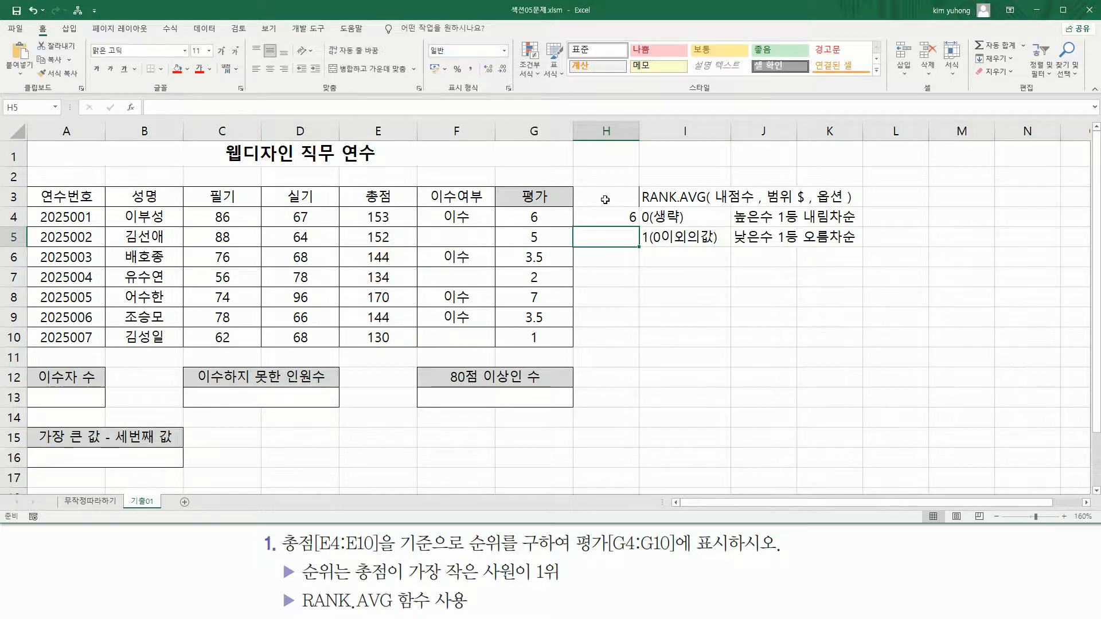
{"action": "left_click", "coordinate": [619, 216]}
{"action": "left_click_drag", "start_coordinate": [637, 228], "coordinate": [625, 354]}
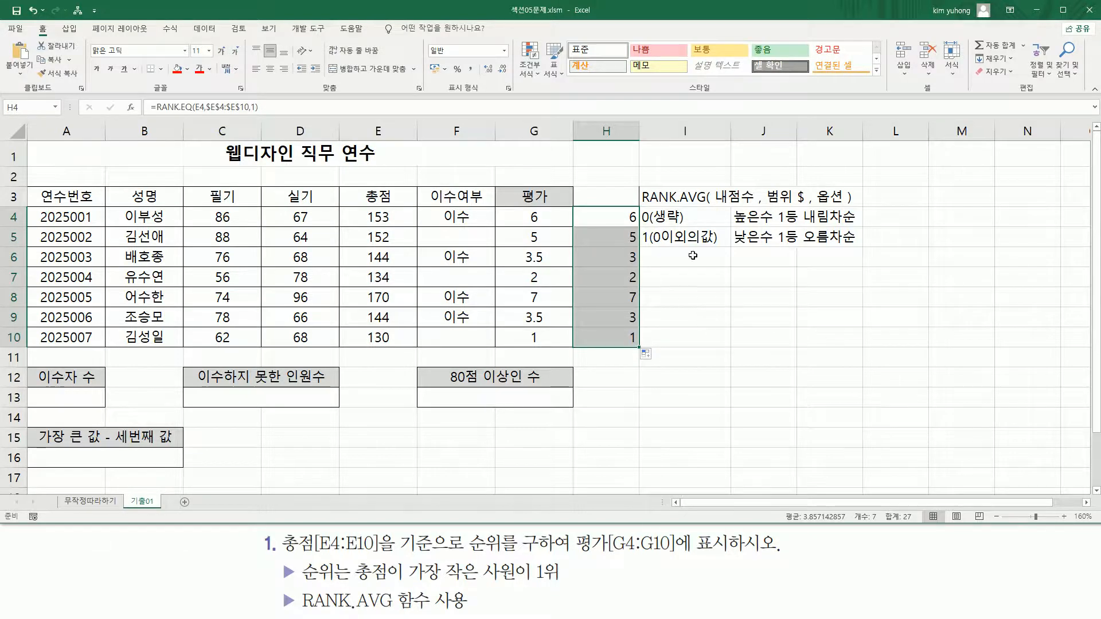
Compare how RANK.AVG in column G and RANK.EQ in column H rank the tied totals in rows 6 and 9
{"action": "left_click", "coordinate": [688, 278]}
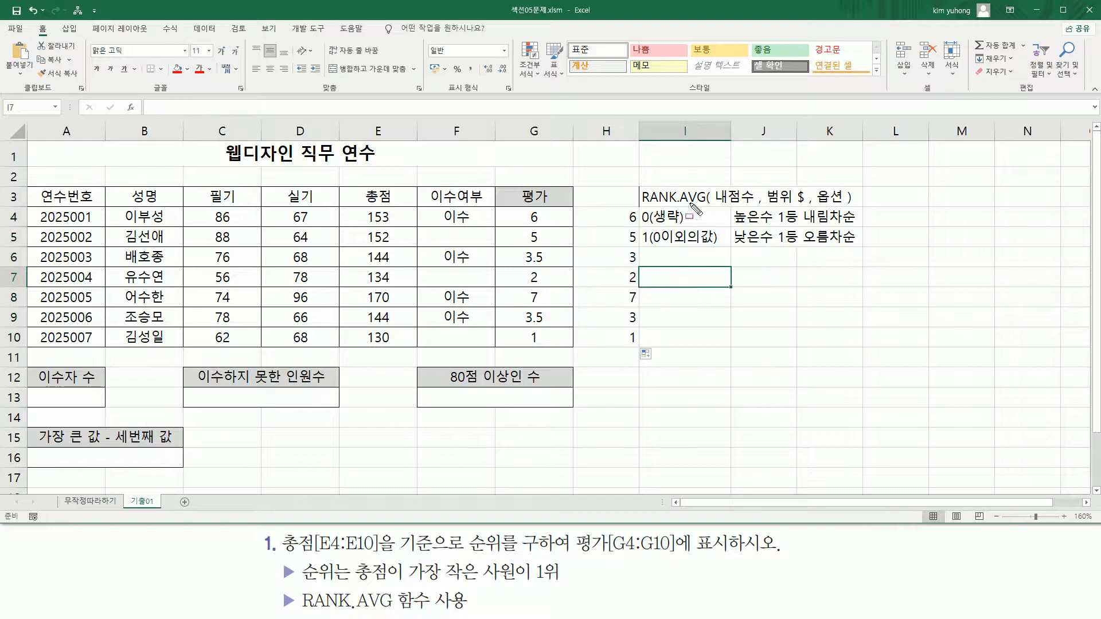
{"action": "left_click_drag", "start_coordinate": [509, 247], "coordinate": [643, 267]}
{"action": "left_click_drag", "start_coordinate": [507, 307], "coordinate": [642, 328]}
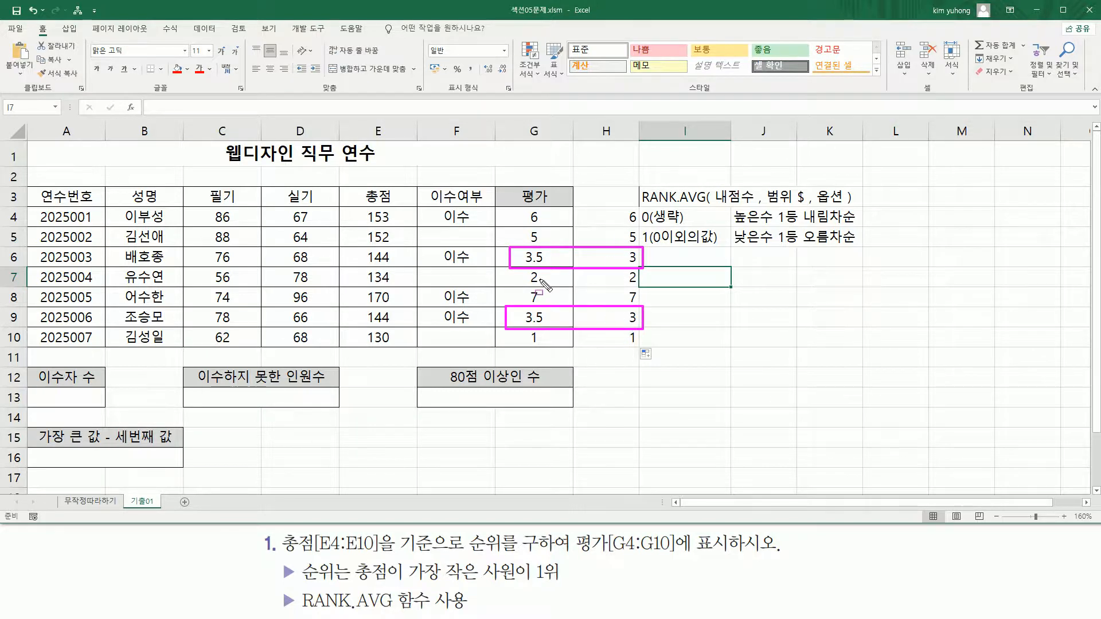
{"action": "left_click_drag", "start_coordinate": [622, 248], "coordinate": [642, 268]}
{"action": "left_click_drag", "start_coordinate": [625, 308], "coordinate": [642, 329]}
{"action": "left_click_drag", "start_coordinate": [521, 248], "coordinate": [547, 266]}
{"action": "left_click_drag", "start_coordinate": [529, 313], "coordinate": [547, 327]}
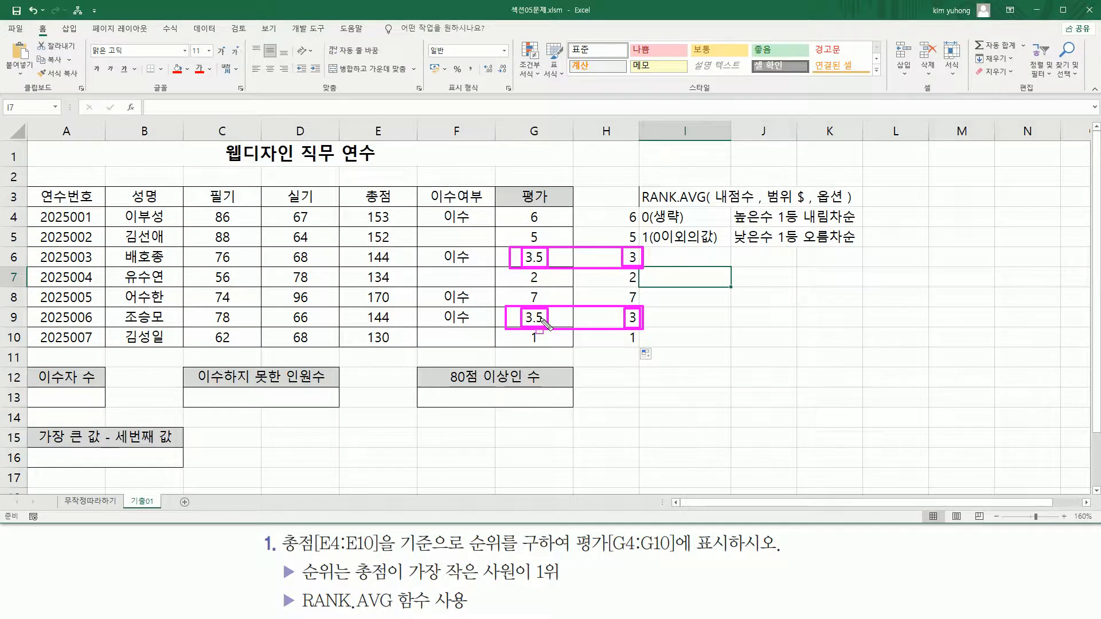
{"action": "key", "text": "Escape"}
{"action": "left_click", "coordinate": [686, 318]}
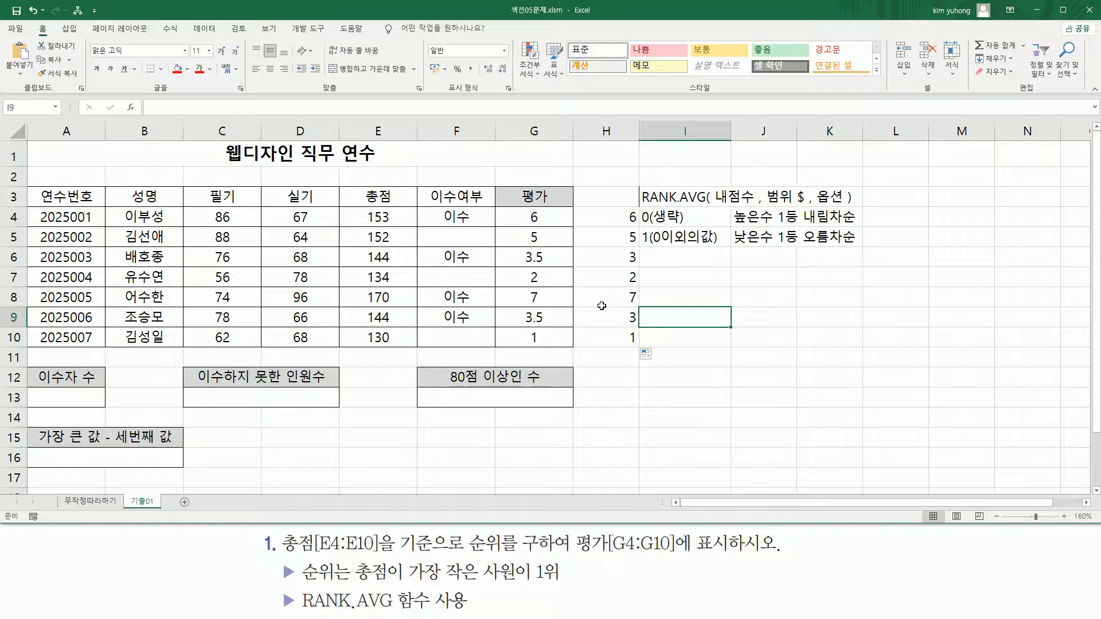
Enter the formula =RANK.AVG(E4,$E$4:$E$10,1) as plain text in I7 and color it red
{"action": "left_click", "coordinate": [702, 278]}
{"action": "type", "text": "'"}
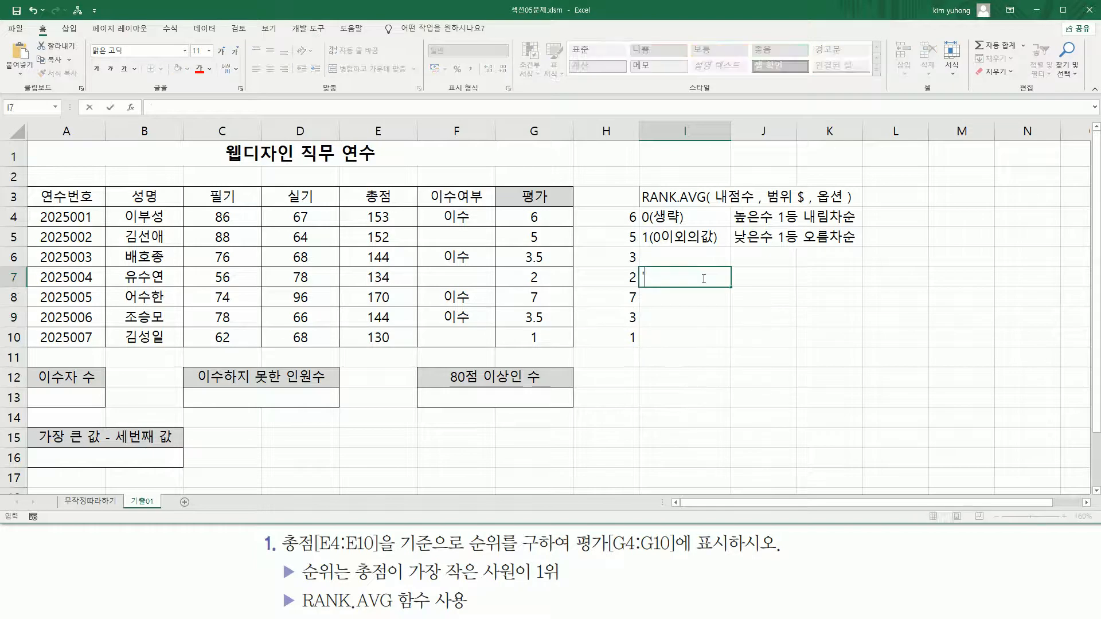
{"action": "type", "text": "=RANK.AVG(E4,$E$4:$E$10,1)"}
{"action": "key", "text": "Return"}
{"action": "left_click", "coordinate": [688, 280]}
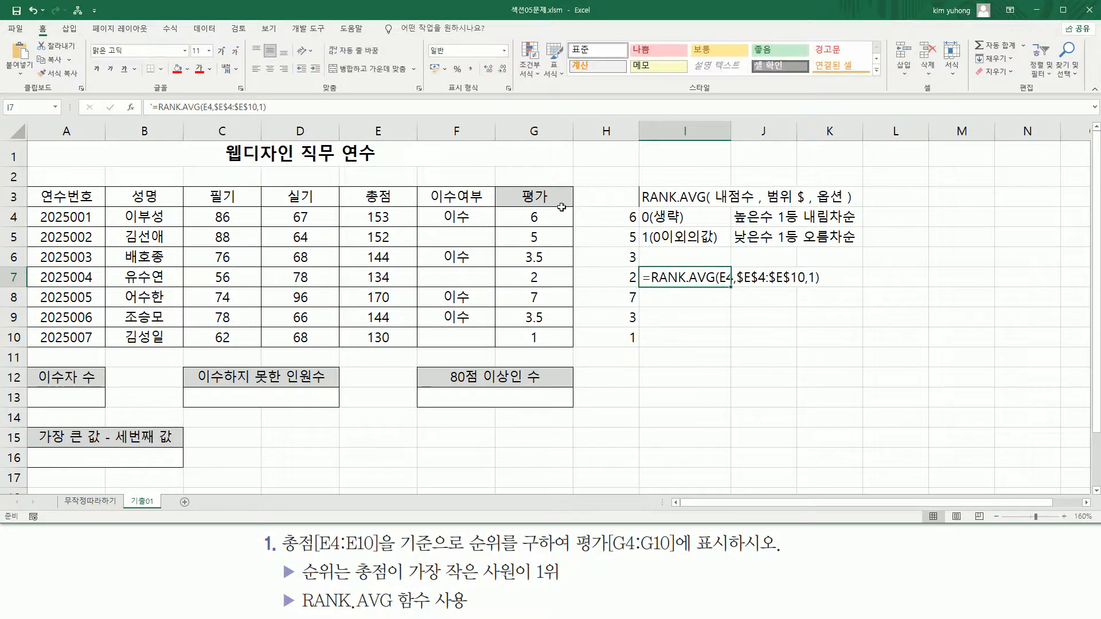
{"action": "left_click", "coordinate": [181, 71]}
{"action": "left_click", "coordinate": [739, 351]}
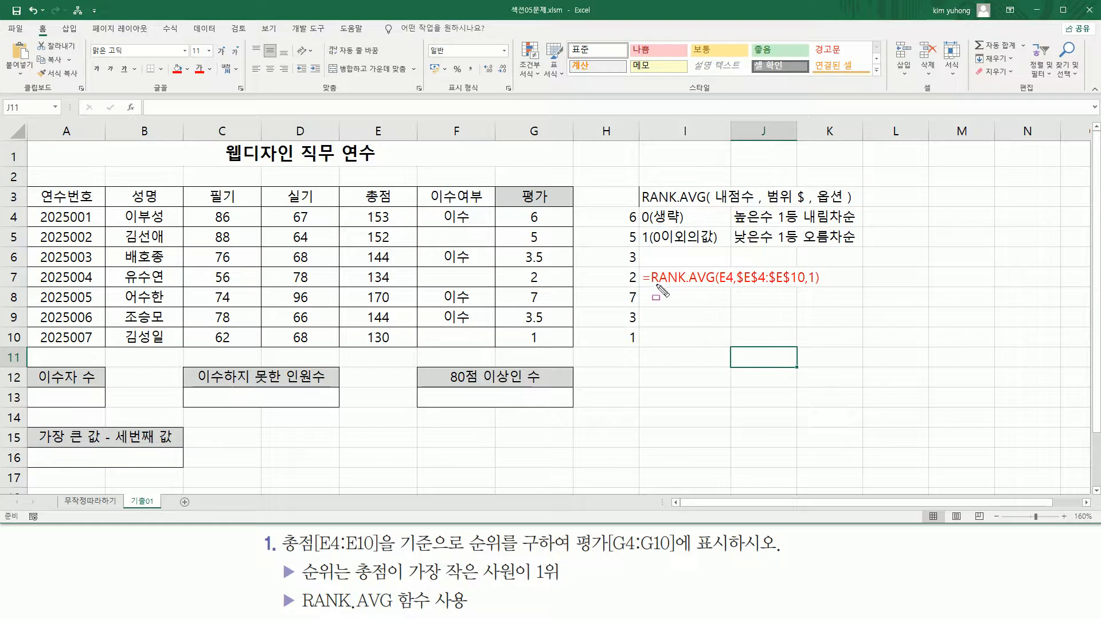
Review the function name, number, absolute range and order argument in the I7 formula text
{"action": "left_click_drag", "start_coordinate": [653, 285], "coordinate": [734, 285]}
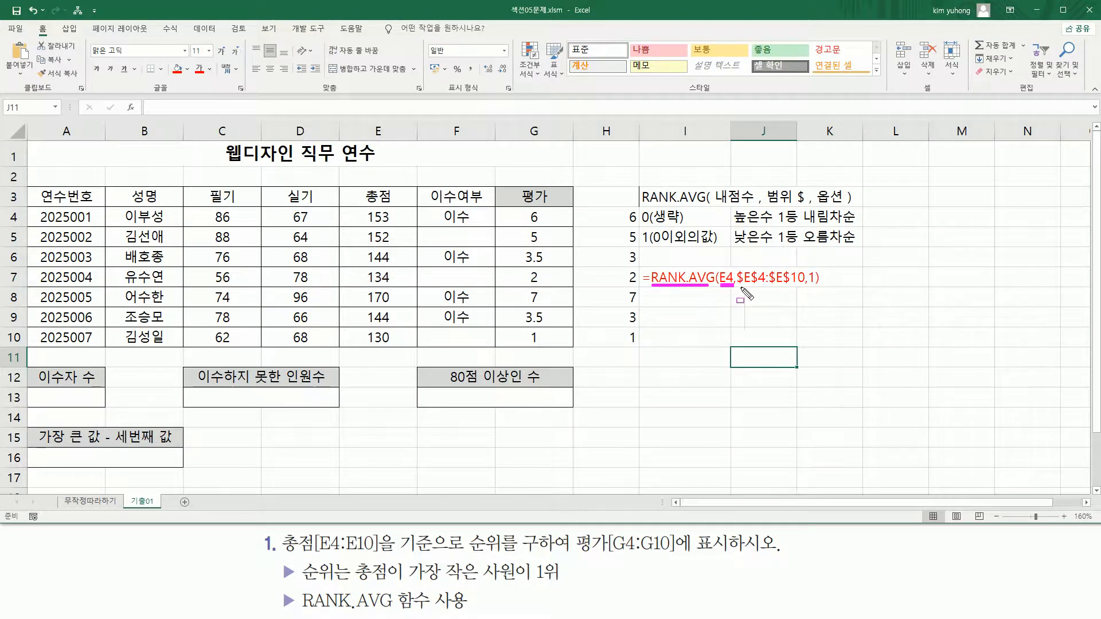
{"action": "mouse_move", "coordinate": [738, 267]}
{"action": "left_mouse_down"}
{"action": "mouse_move", "coordinate": [739, 288]}
{"action": "mouse_move", "coordinate": [803, 290]}
{"action": "left_mouse_up"}
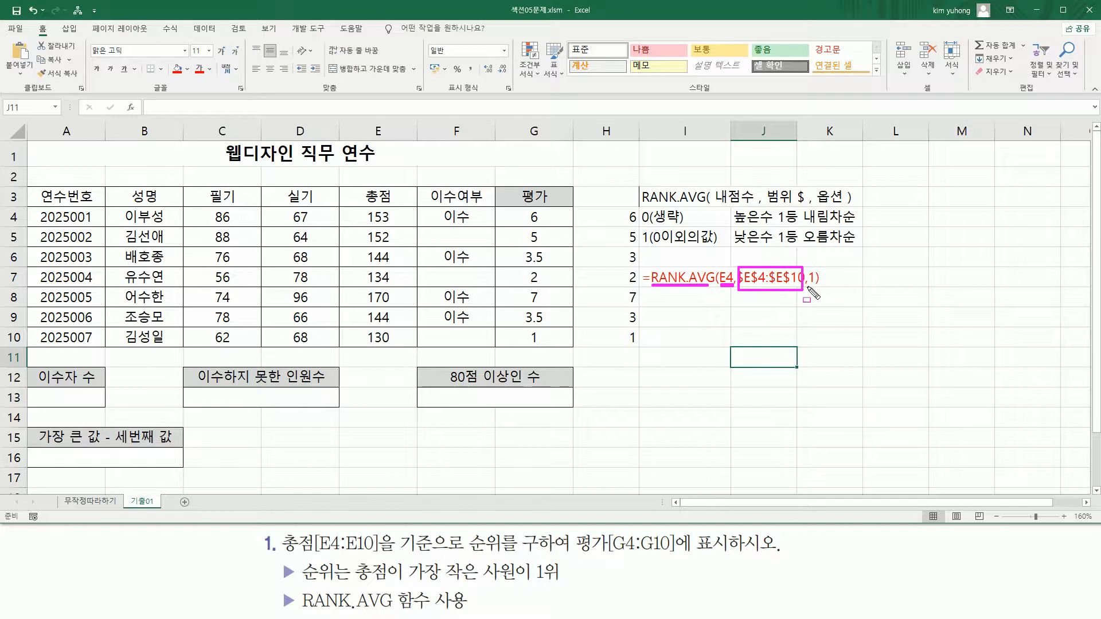
{"action": "left_click_drag", "start_coordinate": [808, 285], "coordinate": [815, 286]}
{"action": "key", "text": "Escape"}
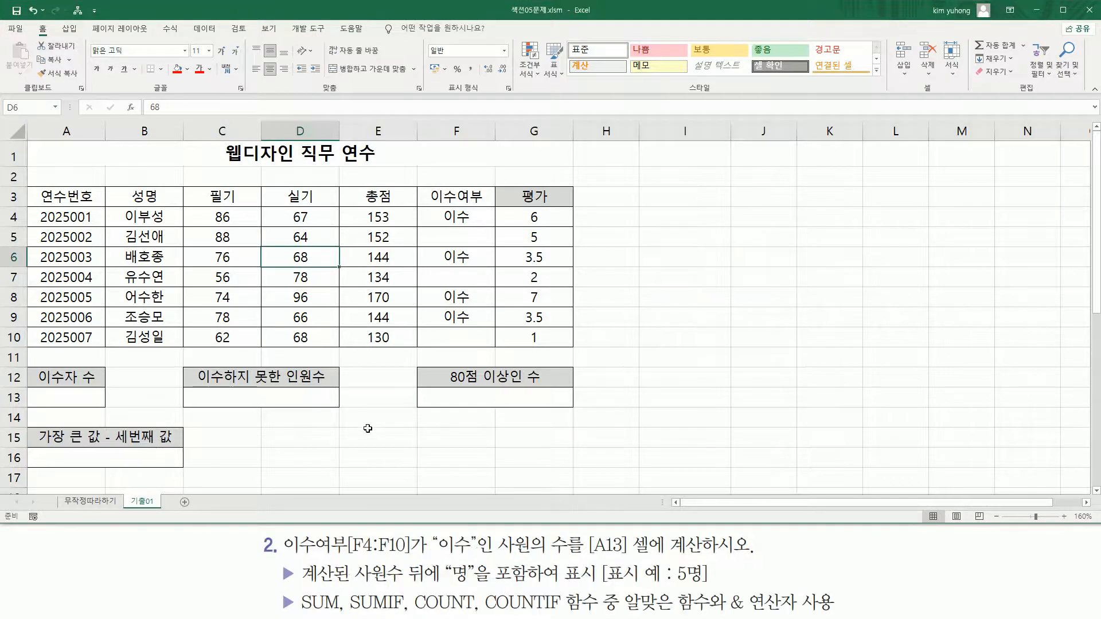
Examine exercise 2's criteria range F4:F10, its 이수 condition, result cell A13 and candidate functions to choose the right counting function
{"action": "mouse_move", "coordinate": [280, 556]}
{"action": "left_mouse_down"}
{"action": "mouse_move", "coordinate": [398, 556]}
{"action": "mouse_move", "coordinate": [413, 534]}
{"action": "left_mouse_up"}
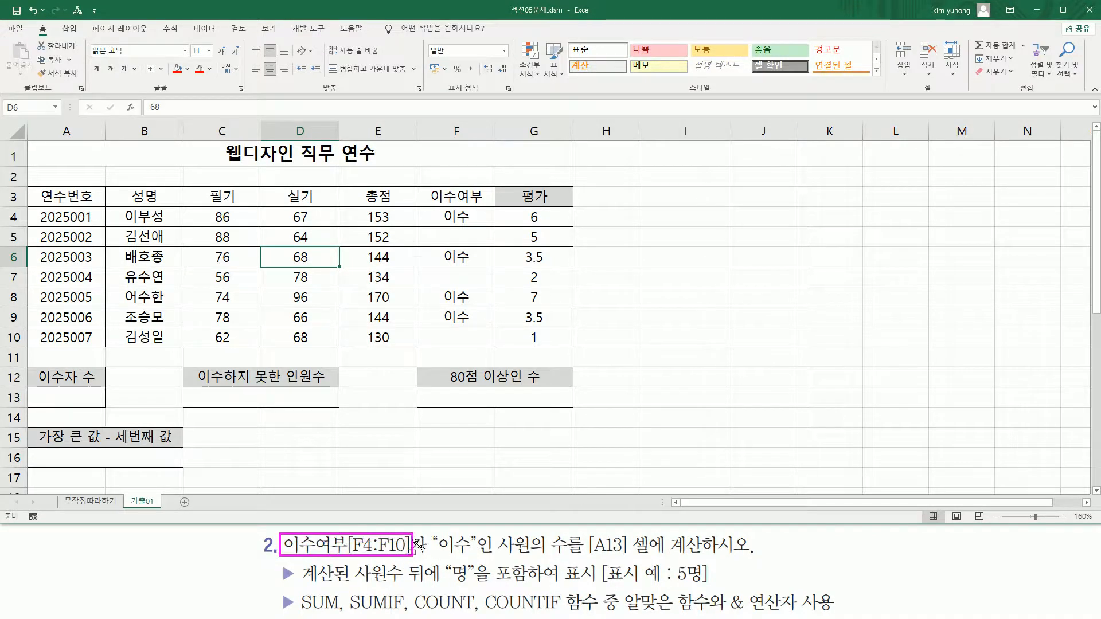
{"action": "left_click_drag", "start_coordinate": [445, 219], "coordinate": [485, 340]}
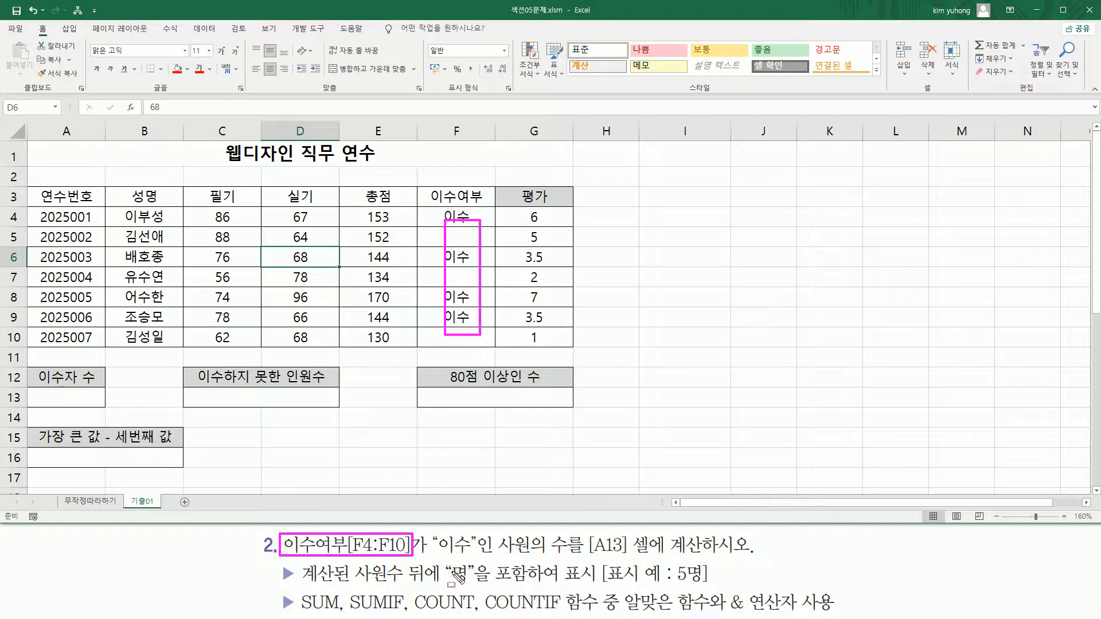
{"action": "left_click_drag", "start_coordinate": [438, 556], "coordinate": [715, 560]}
{"action": "left_click_drag", "start_coordinate": [38, 389], "coordinate": [82, 406]}
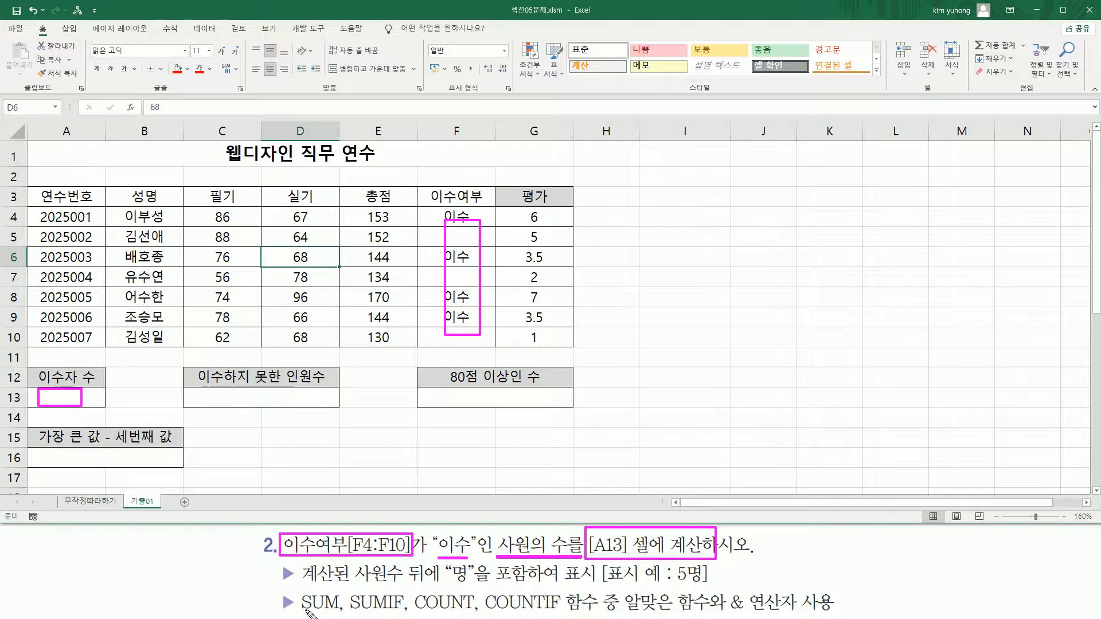
{"action": "left_click_drag", "start_coordinate": [306, 612], "coordinate": [557, 612]}
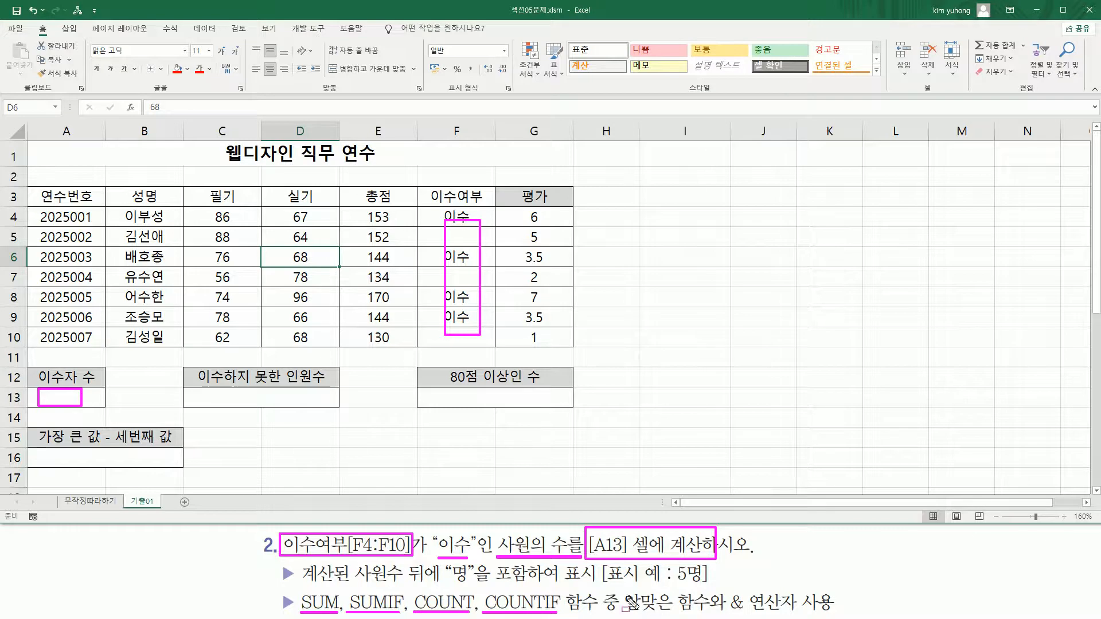
{"action": "mouse_move", "coordinate": [622, 589]}
{"action": "left_mouse_down"}
{"action": "mouse_move", "coordinate": [711, 616]}
{"action": "mouse_move", "coordinate": [825, 614]}
{"action": "left_mouse_up"}
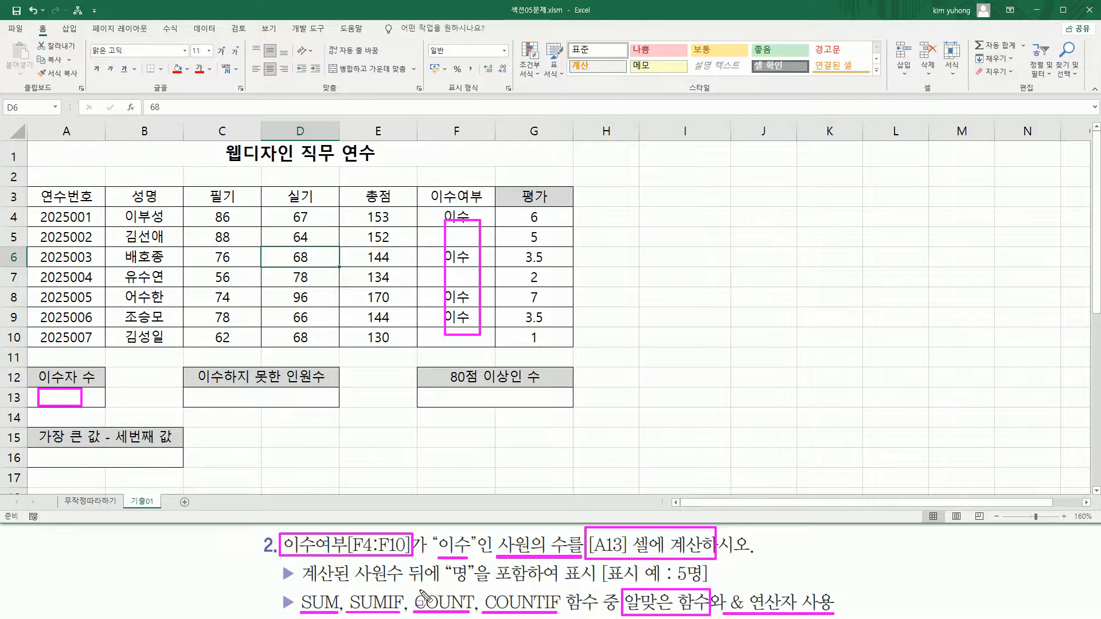
{"action": "mouse_move", "coordinate": [412, 588]}
{"action": "left_mouse_down"}
{"action": "mouse_move", "coordinate": [421, 617]}
{"action": "mouse_move", "coordinate": [566, 616]}
{"action": "left_mouse_up"}
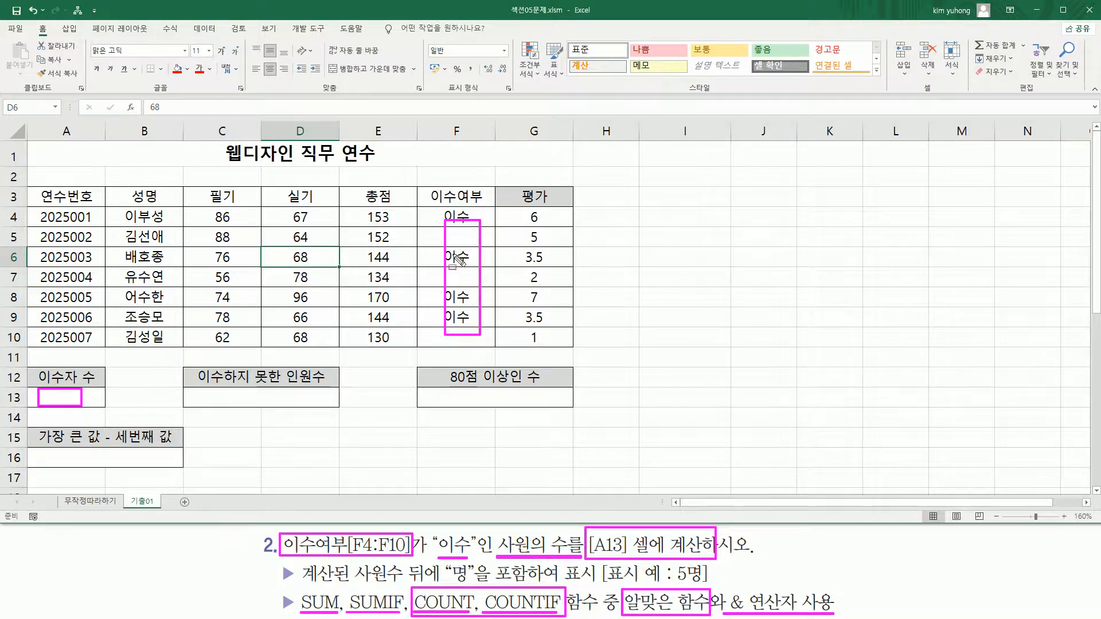
{"action": "key", "text": "Escape"}
{"action": "left_click_drag", "start_coordinate": [430, 205], "coordinate": [487, 347]}
{"action": "left_click_drag", "start_coordinate": [466, 231], "coordinate": [473, 235]}
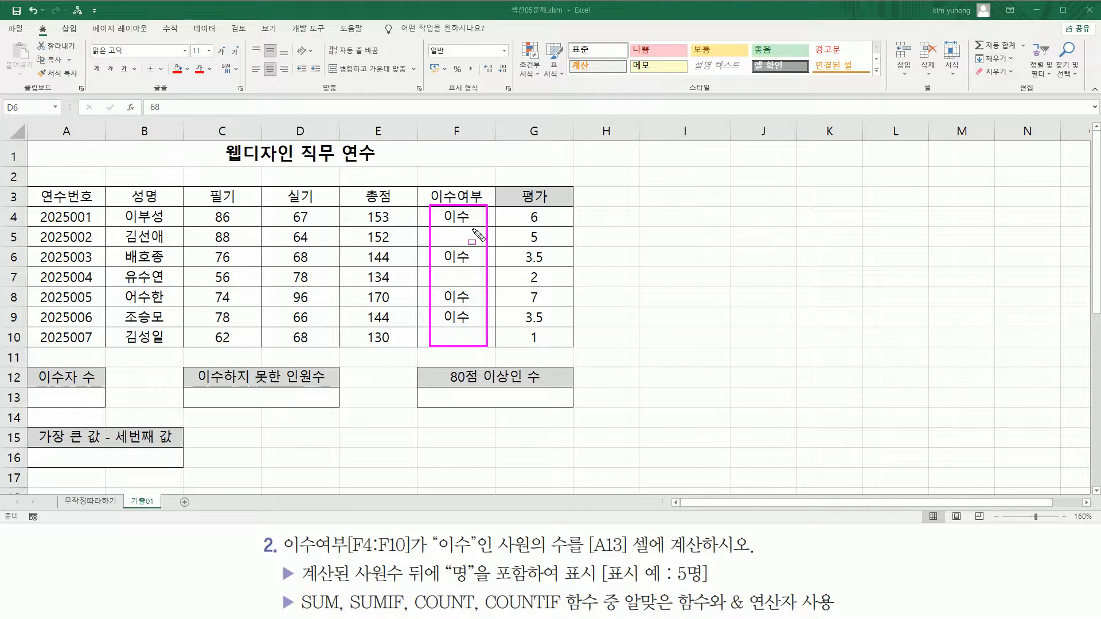
{"action": "left_click_drag", "start_coordinate": [482, 590], "coordinate": [565, 612]}
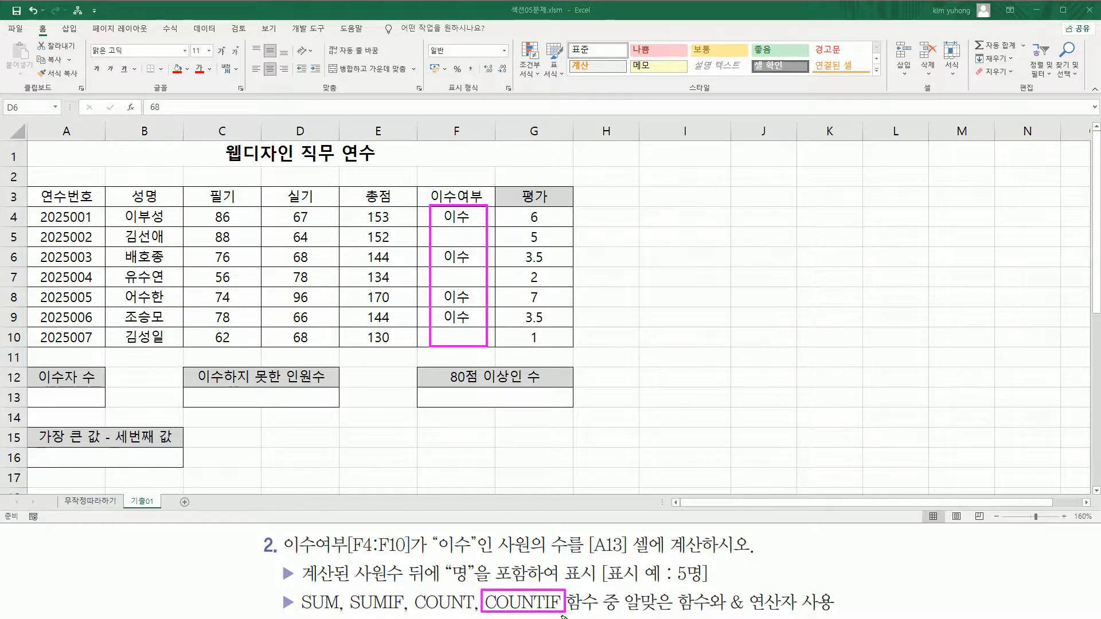
{"action": "key", "text": "Escape"}
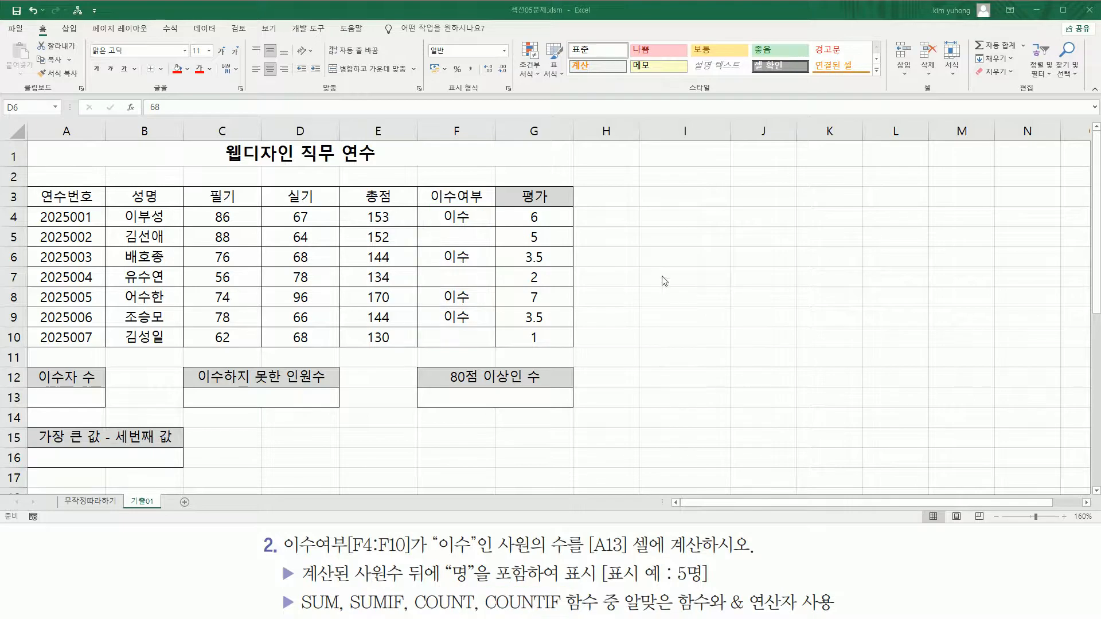
Write the syntax note COUNTIF( 조건범위, "조건" ) in I4 and review its arguments
{"action": "left_click", "coordinate": [668, 222]}
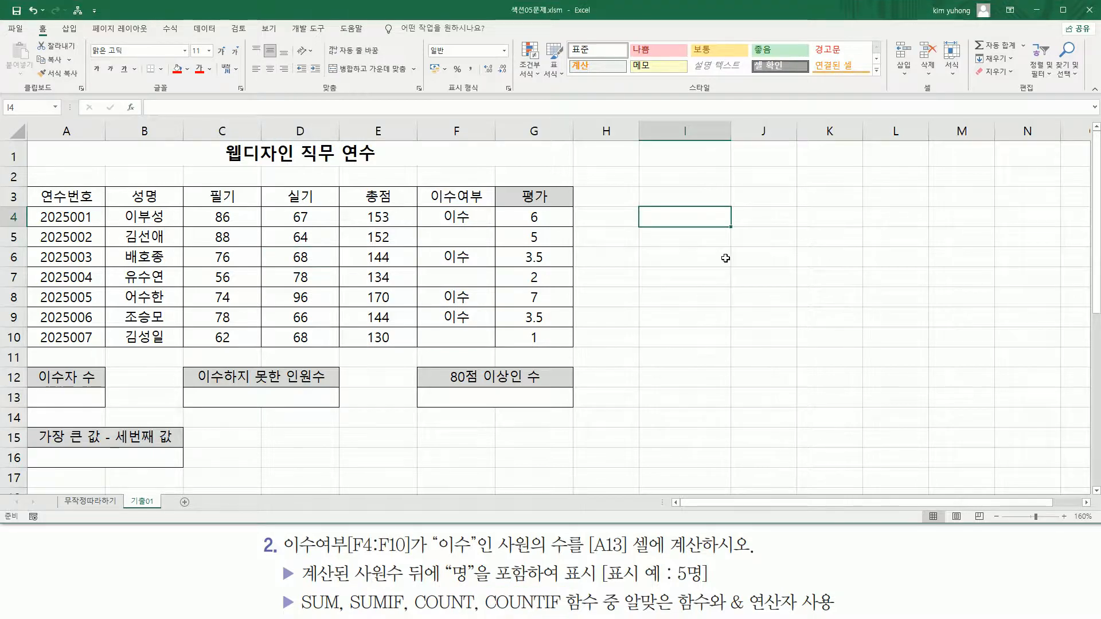
{"action": "type", "text": "COUNTIF( 조건"}
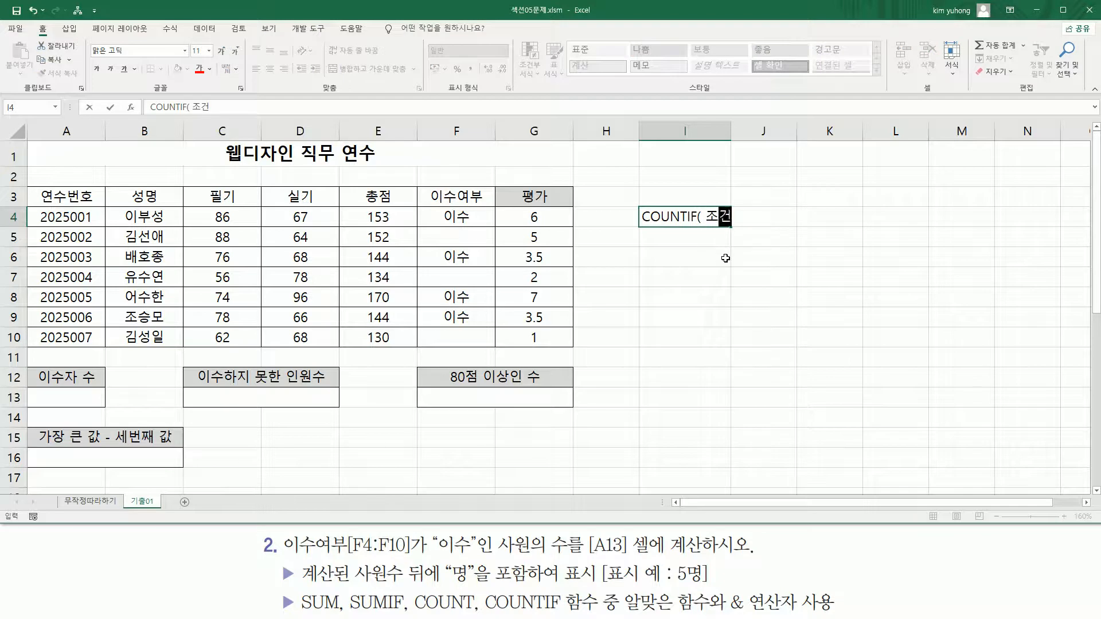
{"action": "type", "text": "범ㅇ위, \"조건\""}
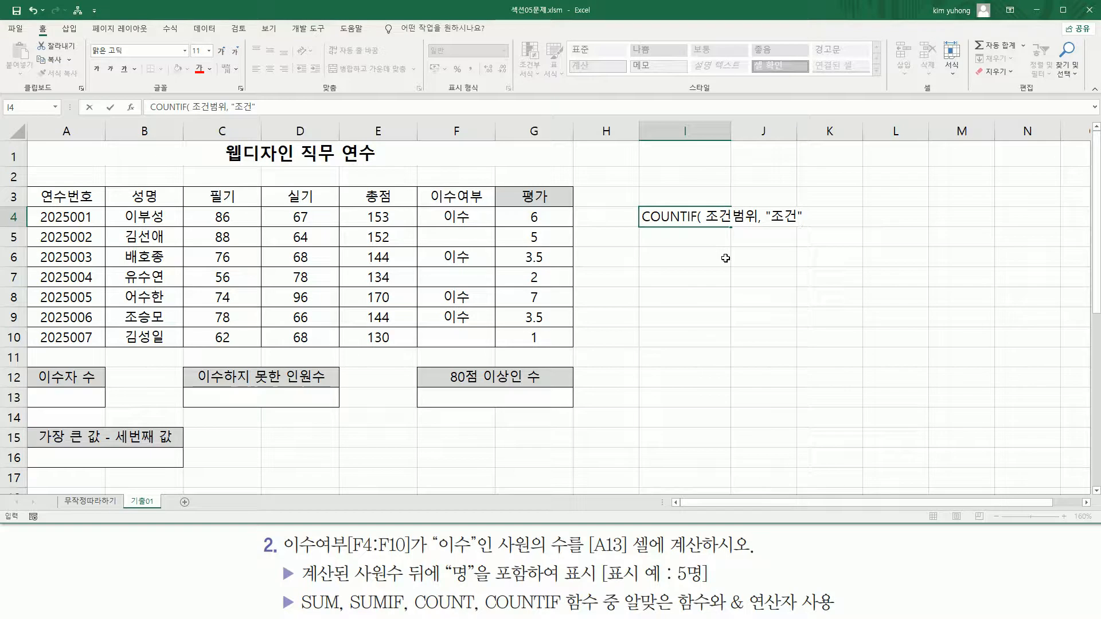
{"action": "key", "text": "Return"}
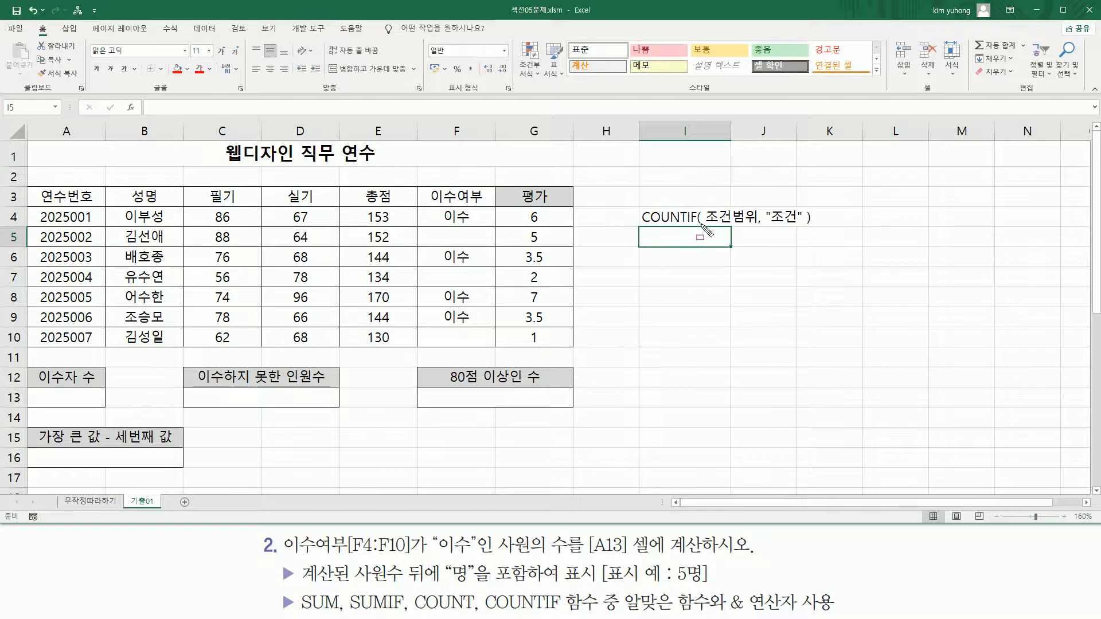
{"action": "left_click_drag", "start_coordinate": [704, 225], "coordinate": [802, 226]}
{"action": "left_click_drag", "start_coordinate": [642, 221], "coordinate": [683, 221]}
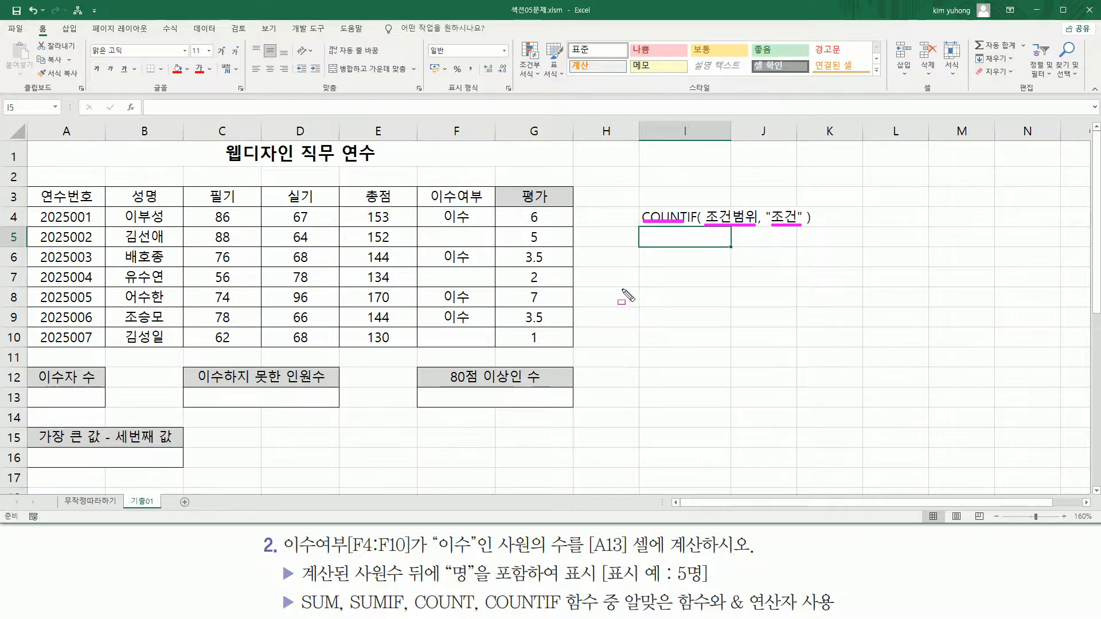
{"action": "key", "text": "Escape"}
Enter the formula =COUNTIF( F4:F10, "이수" ) in A13 to count the employees marked 이수
{"action": "left_click", "coordinate": [96, 399]}
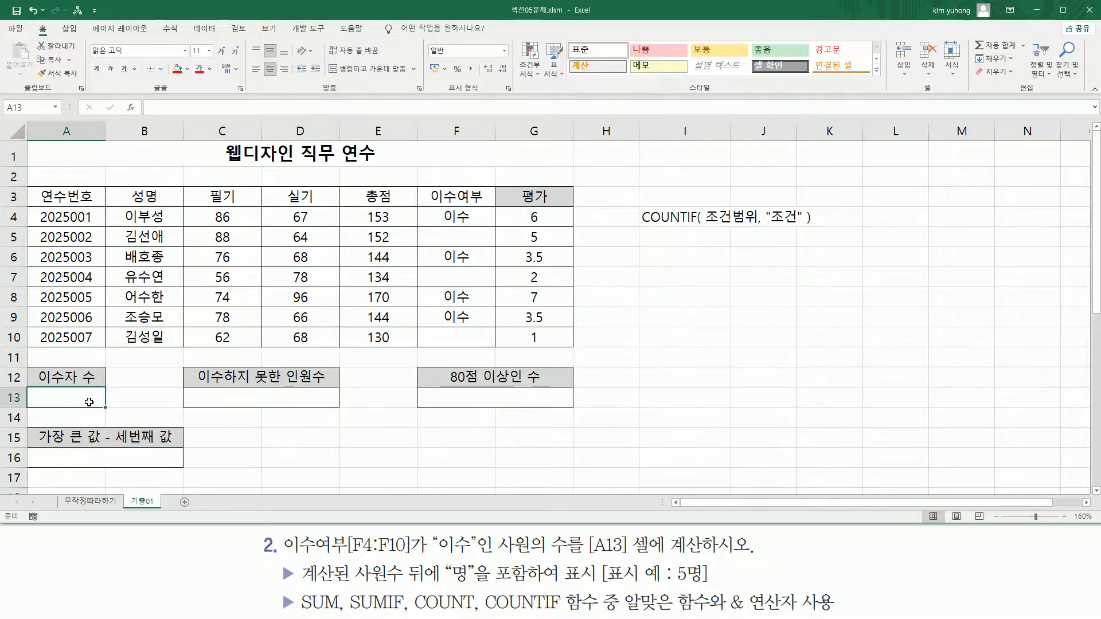
{"action": "type", "text": "=채ㅕ"}
{"action": "key", "text": "BackSpace"}
{"action": "key", "text": "BackSpace"}
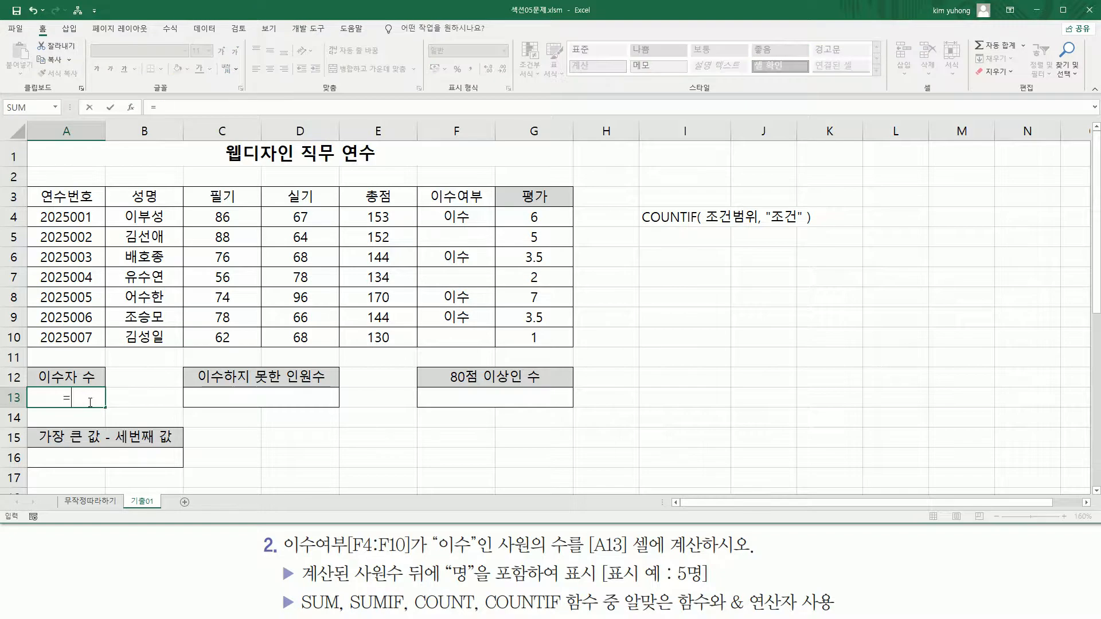
{"action": "type", "text": "COUNTIF"}
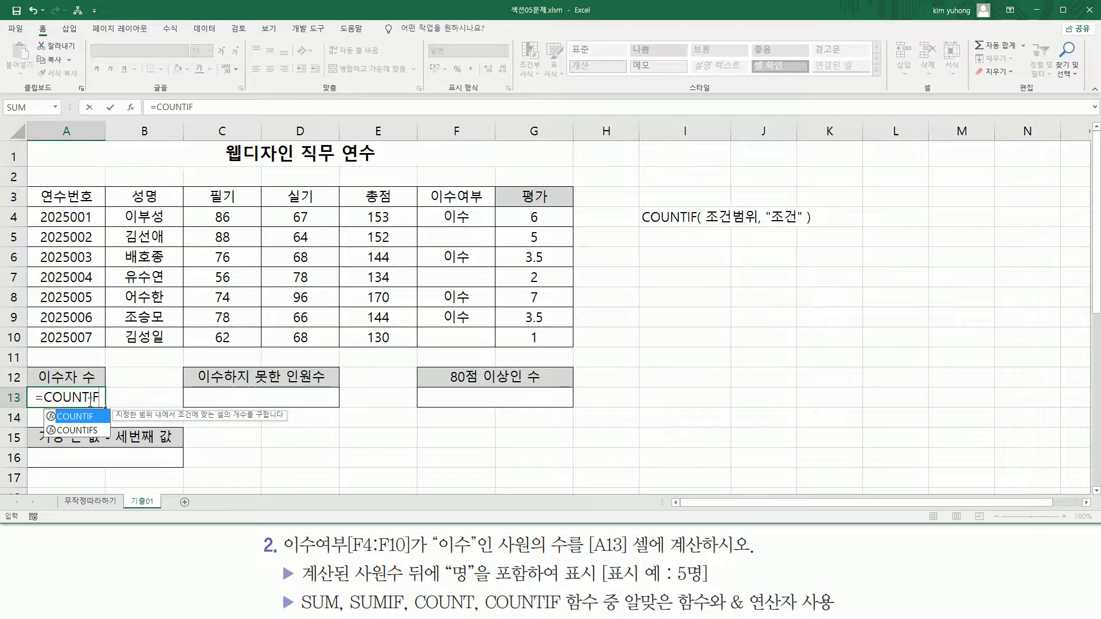
{"action": "type", "text": "("}
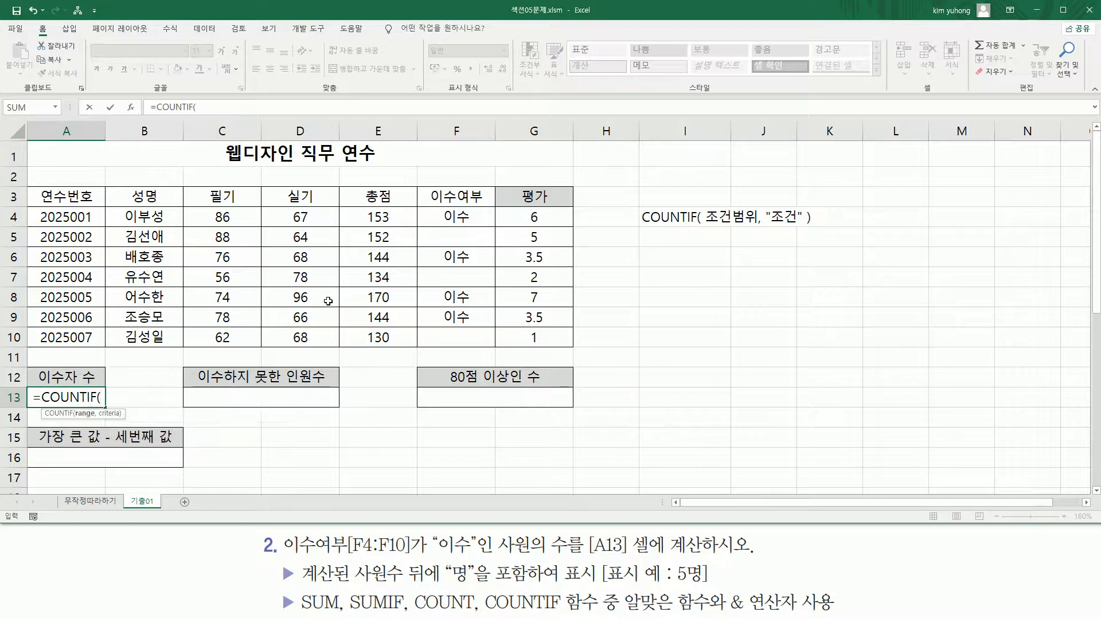
{"action": "left_click_drag", "start_coordinate": [456, 217], "coordinate": [466, 336]}
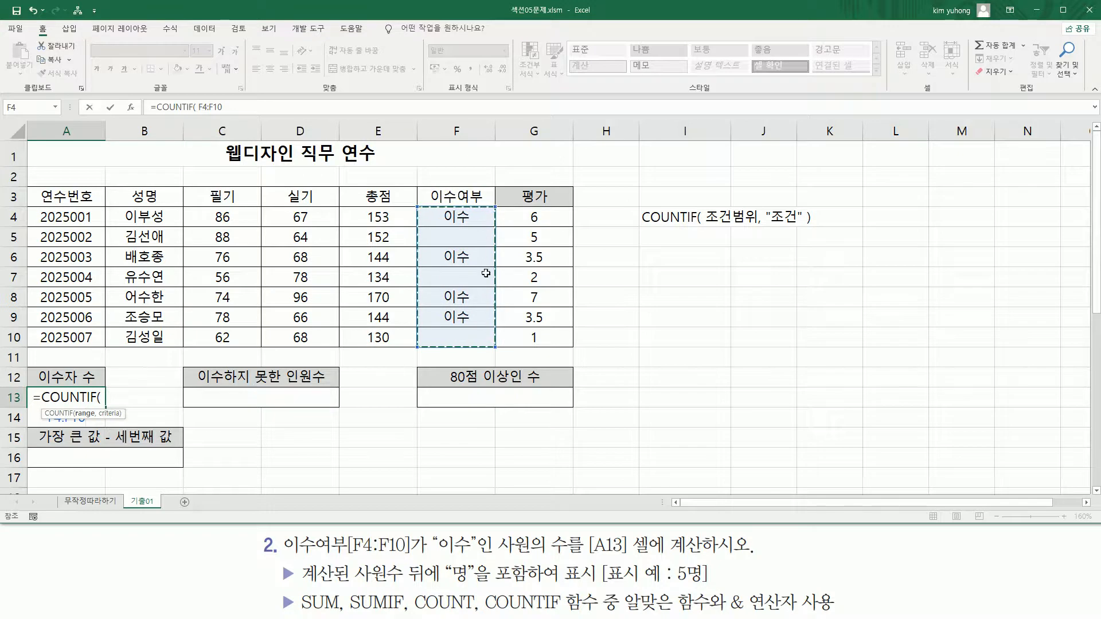
{"action": "type", "text": ","}
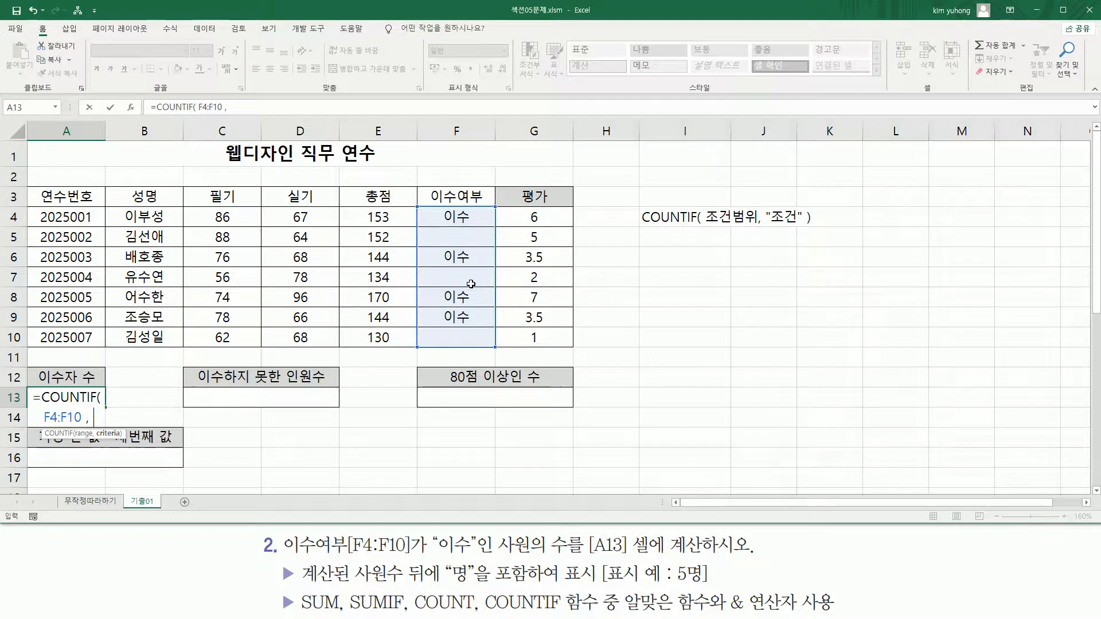
{"action": "type", "text": " \"이수\""}
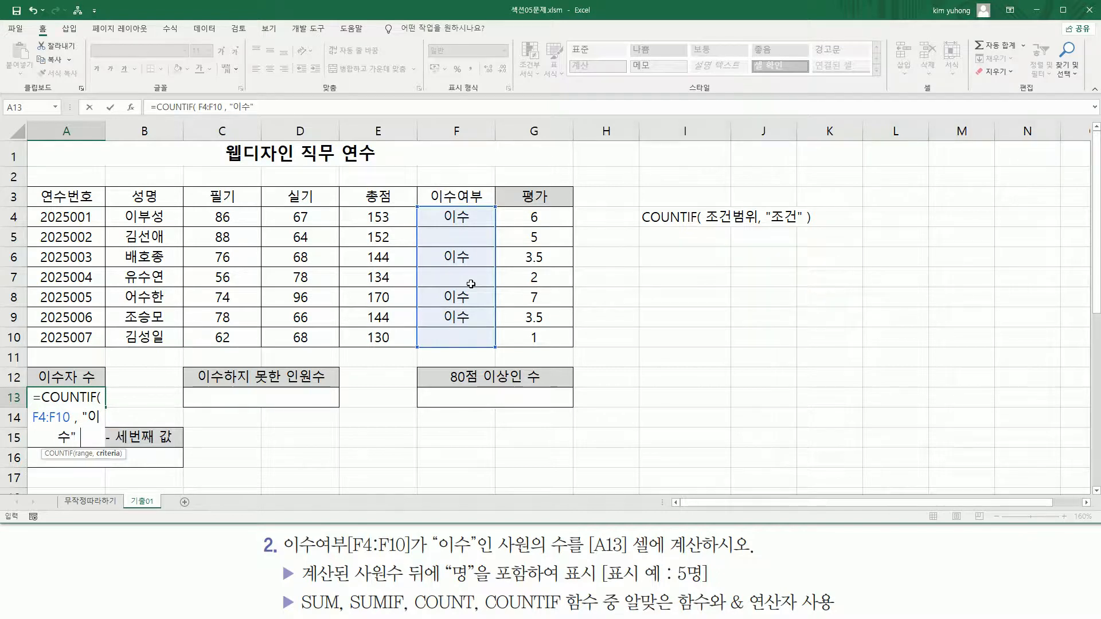
{"action": "type", "text": " )"}
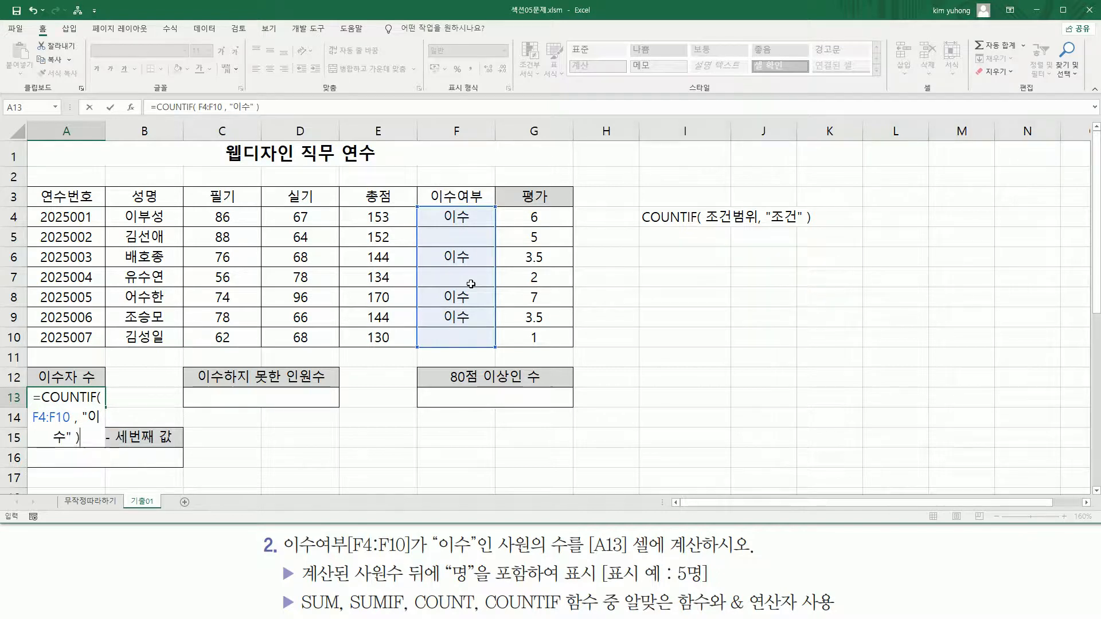
{"action": "left_click", "coordinate": [86, 440]}
{"action": "key", "text": "Return"}
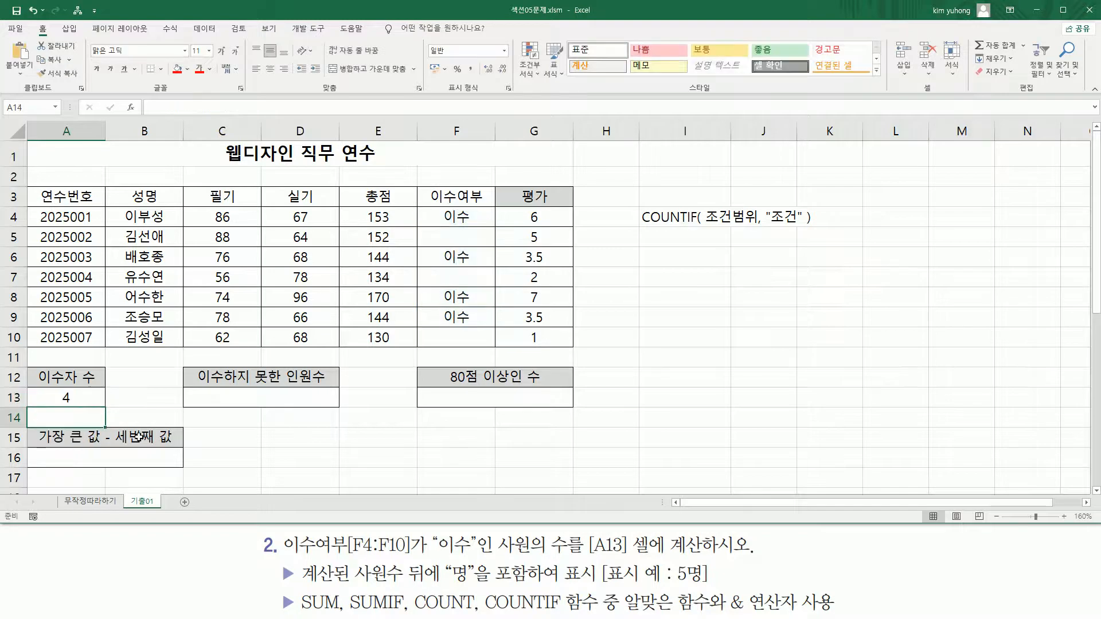
Check the A13 count against the 이수 entries in F4:F10 and read exercise 2's 명 suffix and & operator requirements
{"action": "left_click_drag", "start_coordinate": [374, 434], "coordinate": [390, 421]}
{"action": "mouse_move", "coordinate": [438, 287]}
{"action": "left_mouse_down"}
{"action": "mouse_move", "coordinate": [473, 301]}
{"action": "mouse_move", "coordinate": [477, 321]}
{"action": "left_mouse_up"}
{"action": "left_click_drag", "start_coordinate": [443, 252], "coordinate": [470, 260]}
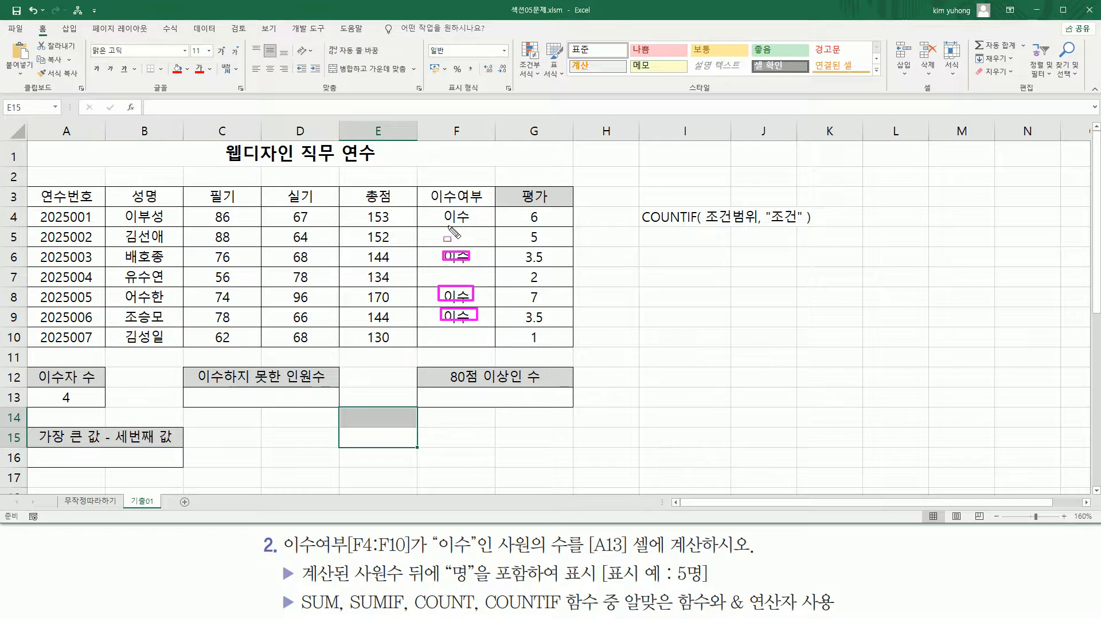
{"action": "left_click_drag", "start_coordinate": [437, 208], "coordinate": [475, 223]}
{"action": "left_click_drag", "start_coordinate": [53, 387], "coordinate": [98, 403]}
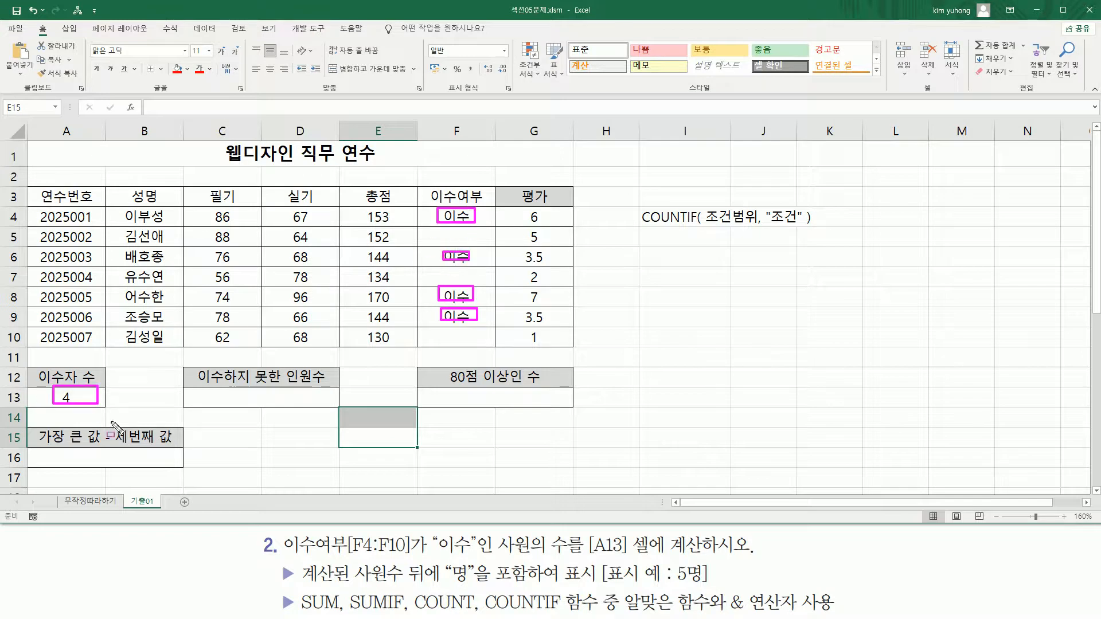
{"action": "mouse_move", "coordinate": [293, 583]}
{"action": "left_mouse_down"}
{"action": "mouse_move", "coordinate": [429, 583]}
{"action": "mouse_move", "coordinate": [472, 559]}
{"action": "mouse_move", "coordinate": [474, 587]}
{"action": "left_mouse_up"}
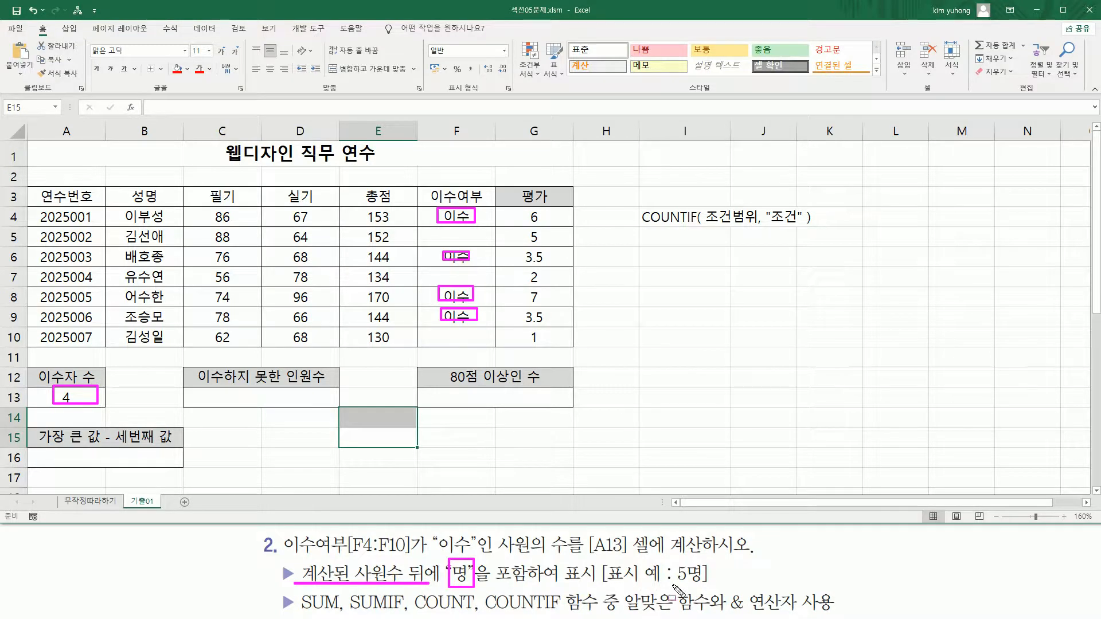
{"action": "mouse_move", "coordinate": [672, 585]}
{"action": "left_mouse_down"}
{"action": "mouse_move", "coordinate": [702, 585]}
{"action": "mouse_move", "coordinate": [703, 563]}
{"action": "left_mouse_up"}
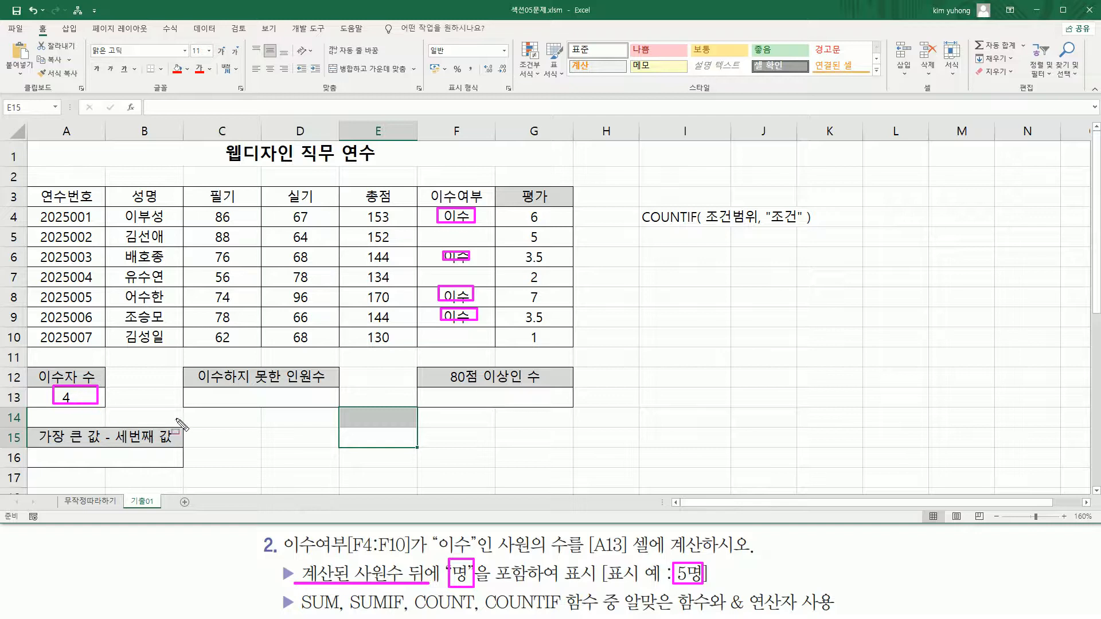
{"action": "mouse_move", "coordinate": [724, 590]}
{"action": "left_mouse_down"}
{"action": "mouse_move", "coordinate": [757, 614]}
{"action": "mouse_move", "coordinate": [841, 614]}
{"action": "left_mouse_up"}
{"action": "key", "text": "Escape"}
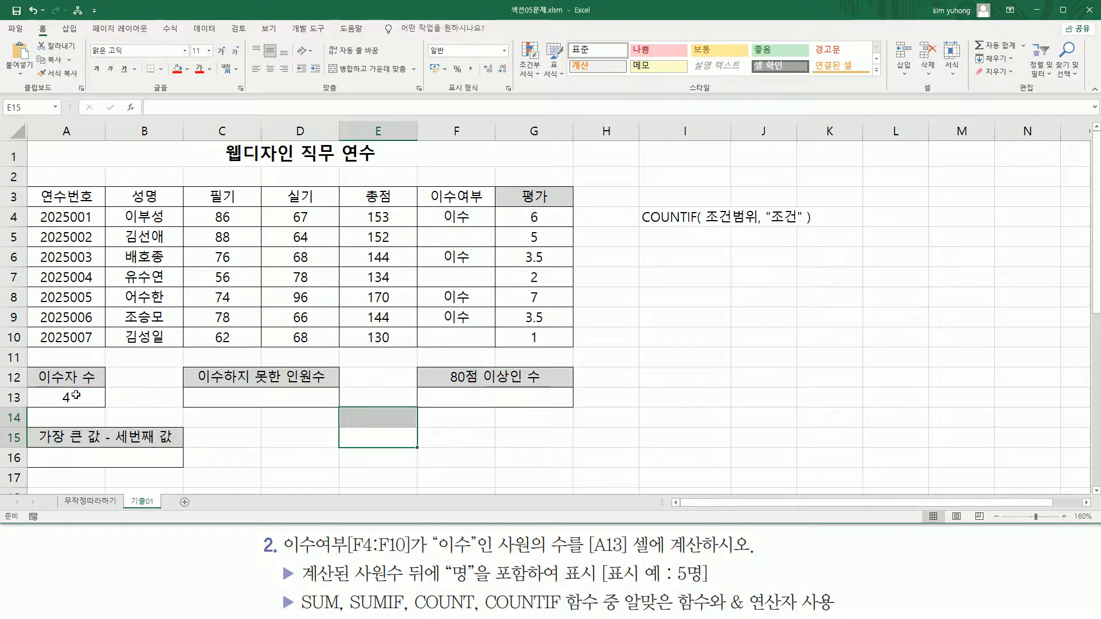
Append & "명" to the COUNTIF formula in A13
{"action": "left_click", "coordinate": [77, 398]}
{"action": "double_click", "coordinate": [78, 397]}
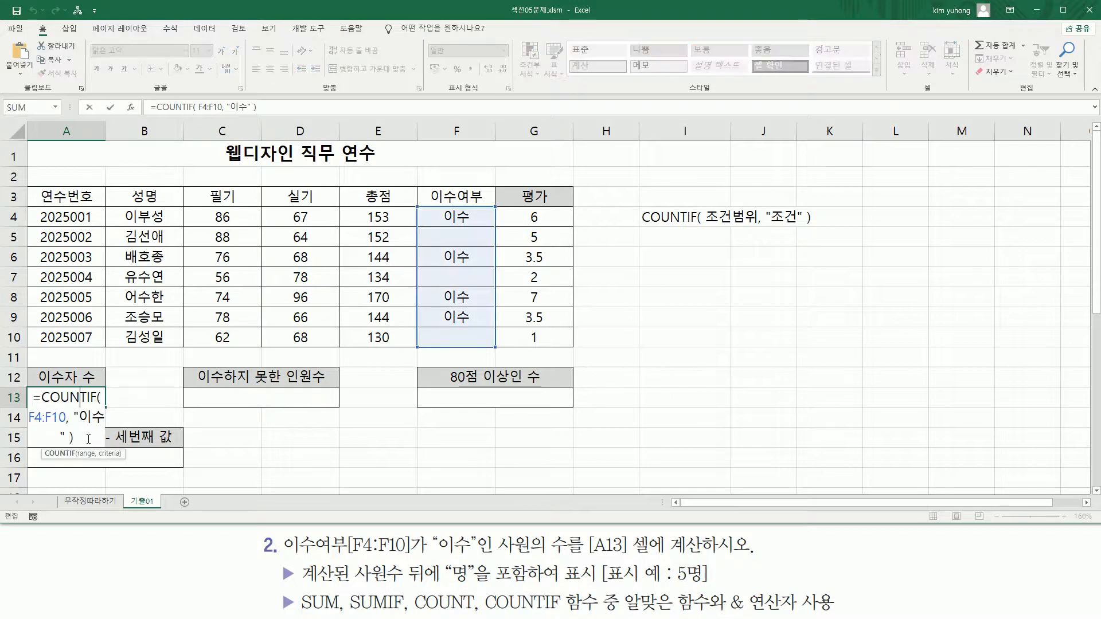
{"action": "left_click", "coordinate": [87, 439]}
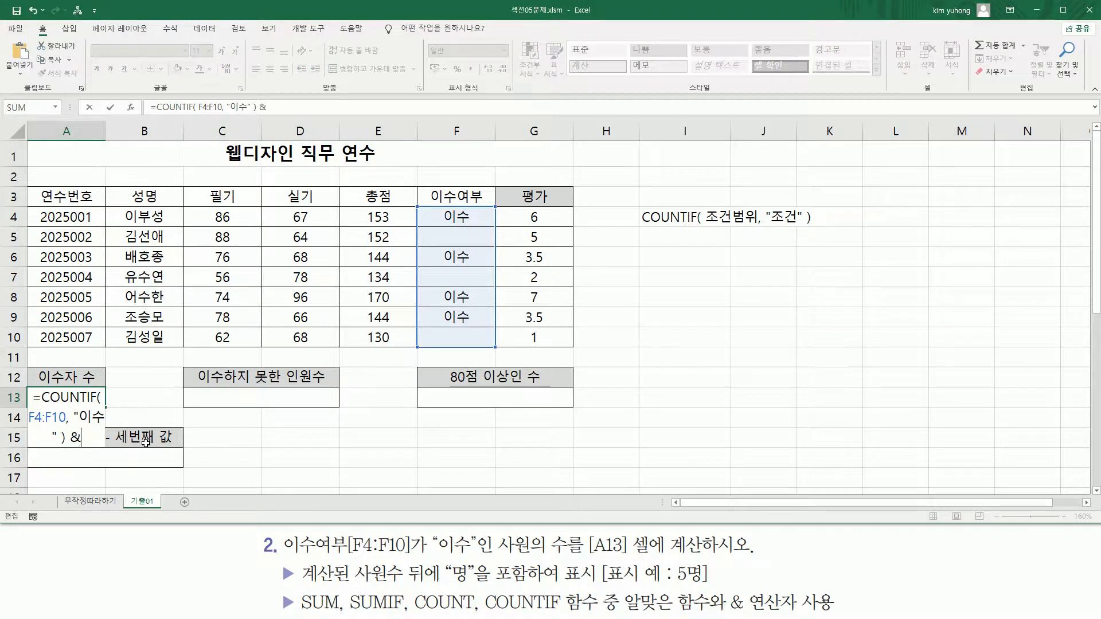
{"action": "type", "text": "& \"AU"}
{"action": "key", "text": "BackSpace"}
{"action": "key", "text": "BackSpace"}
{"action": "type", "text": "명\""}
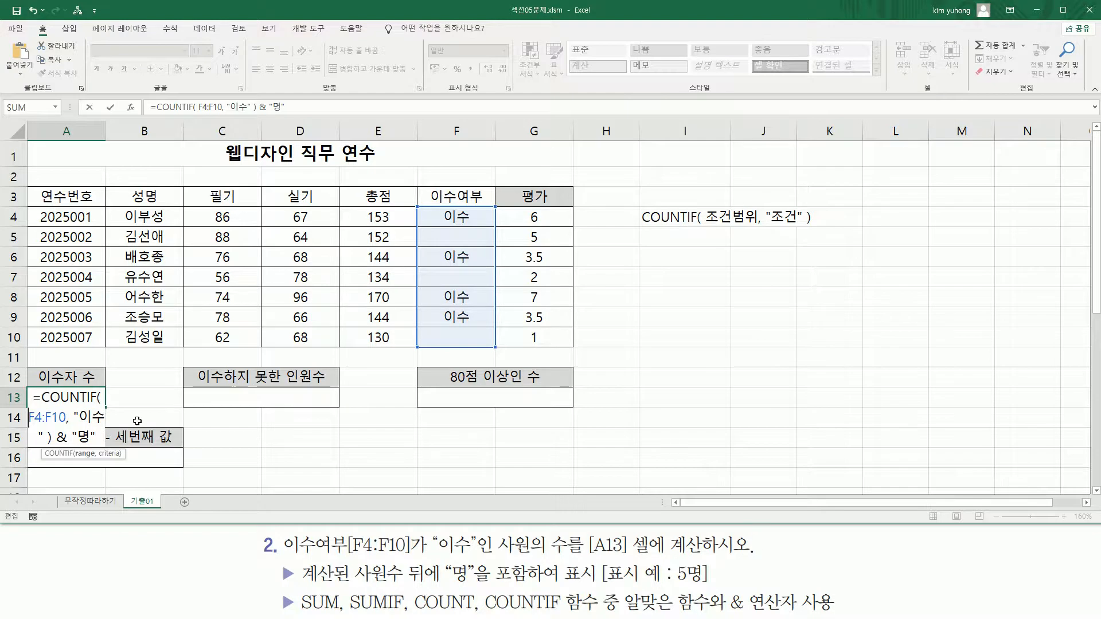
{"action": "key", "text": "Return"}
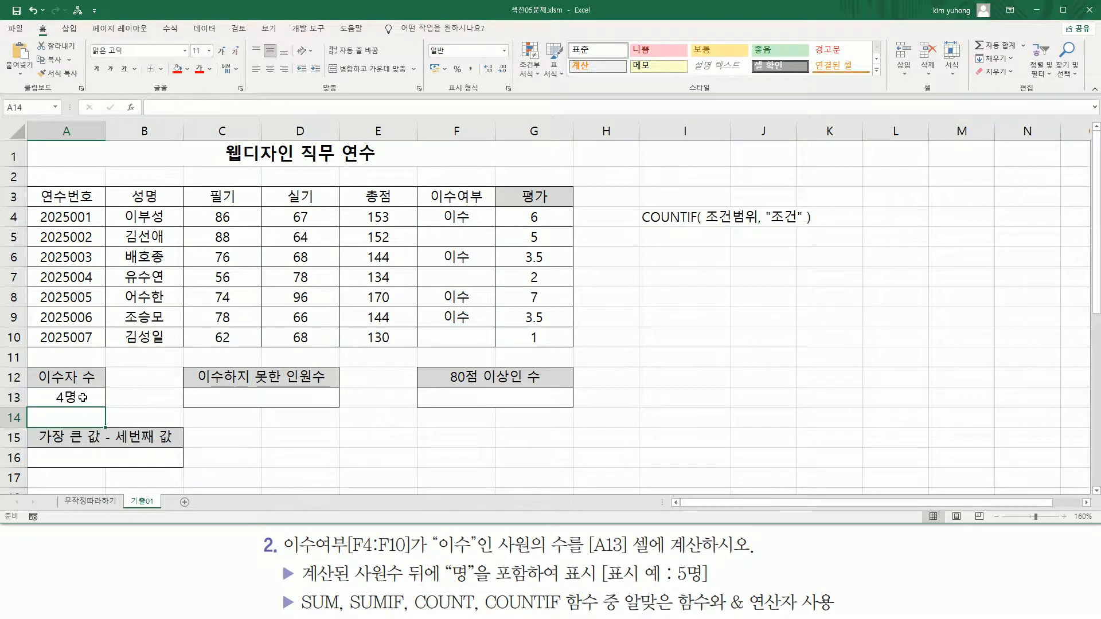
Enter =COUNTIF( F4:F10, "이수" ) & "명" as plain text in I6, colored red
{"action": "left_click", "coordinate": [647, 264]}
{"action": "type", "text": "'"}
{"action": "type", "text": "=COUNTIF( F4:F10, \"이수\" ) & \"명\""}
{"action": "key", "text": "Return"}
{"action": "left_click", "coordinate": [659, 262]}
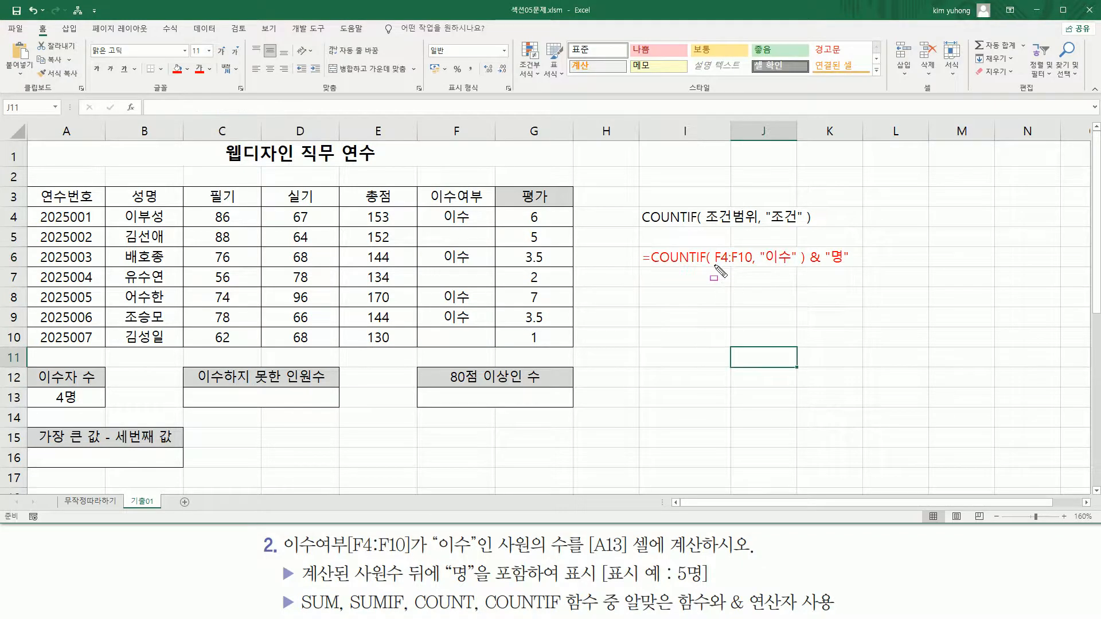
Review the function name, criteria range, condition and & "명" suffix in the I6 formula text
{"action": "left_click_drag", "start_coordinate": [714, 264], "coordinate": [796, 266]}
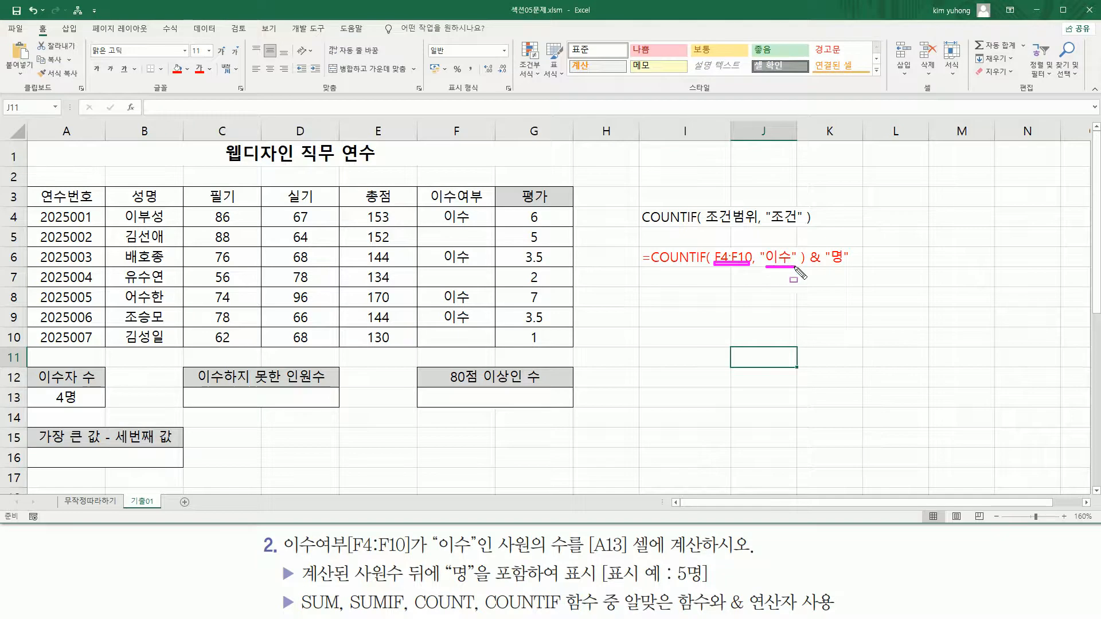
{"action": "mouse_move", "coordinate": [713, 246]}
{"action": "left_mouse_down"}
{"action": "mouse_move", "coordinate": [750, 270]}
{"action": "mouse_move", "coordinate": [785, 241]}
{"action": "mouse_move", "coordinate": [760, 270]}
{"action": "left_mouse_up"}
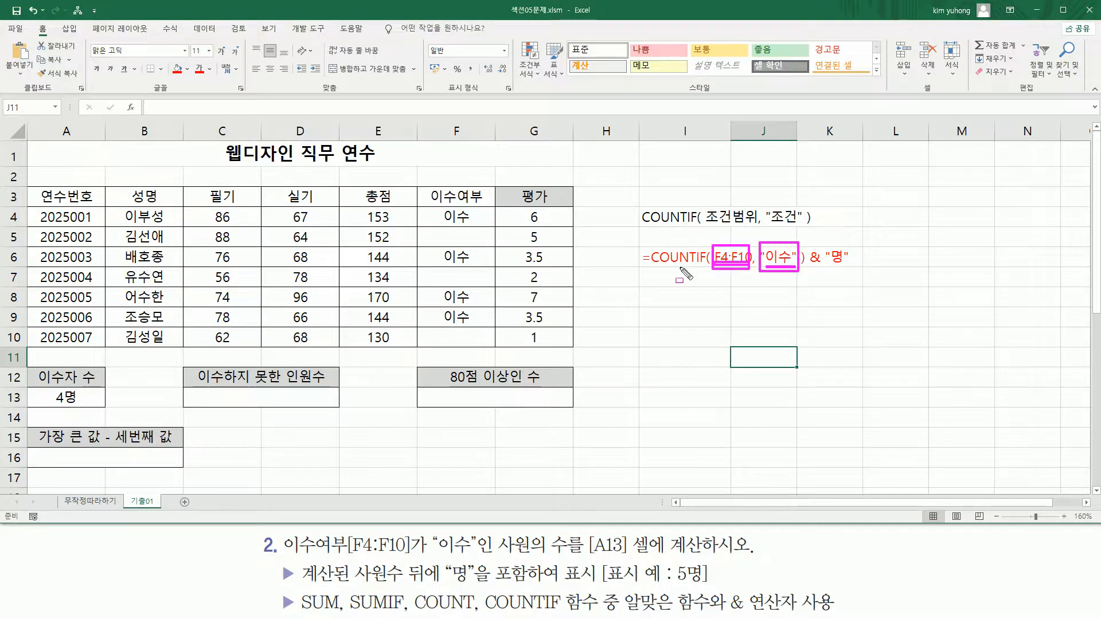
{"action": "left_click_drag", "start_coordinate": [643, 265], "coordinate": [695, 265]}
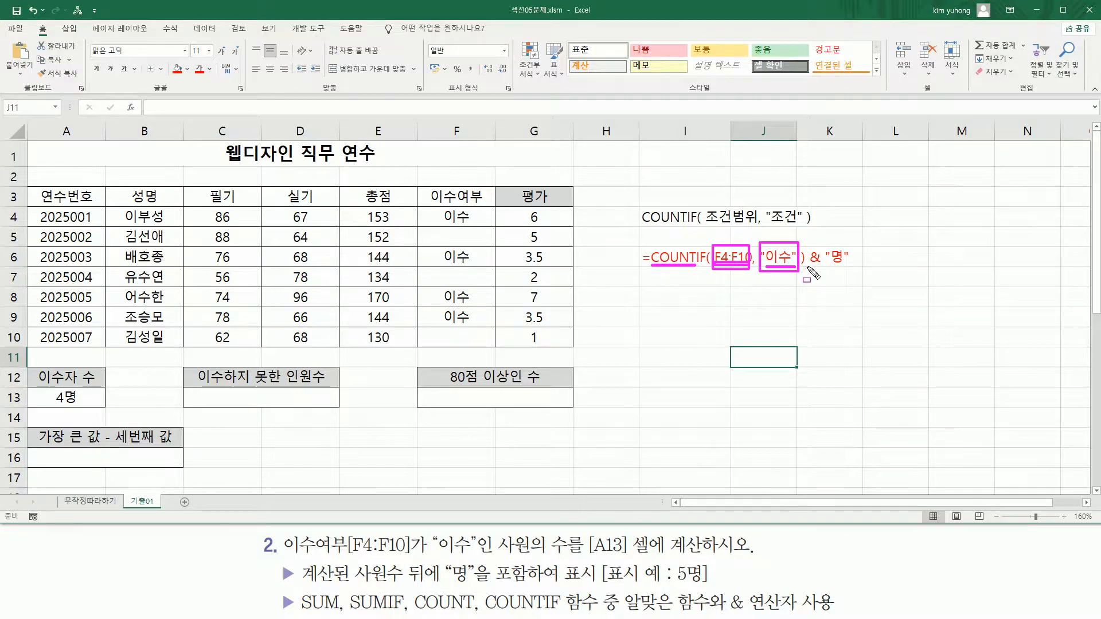
{"action": "mouse_move", "coordinate": [817, 268]}
{"action": "left_mouse_down"}
{"action": "mouse_move", "coordinate": [847, 266]}
{"action": "mouse_move", "coordinate": [853, 243]}
{"action": "left_mouse_up"}
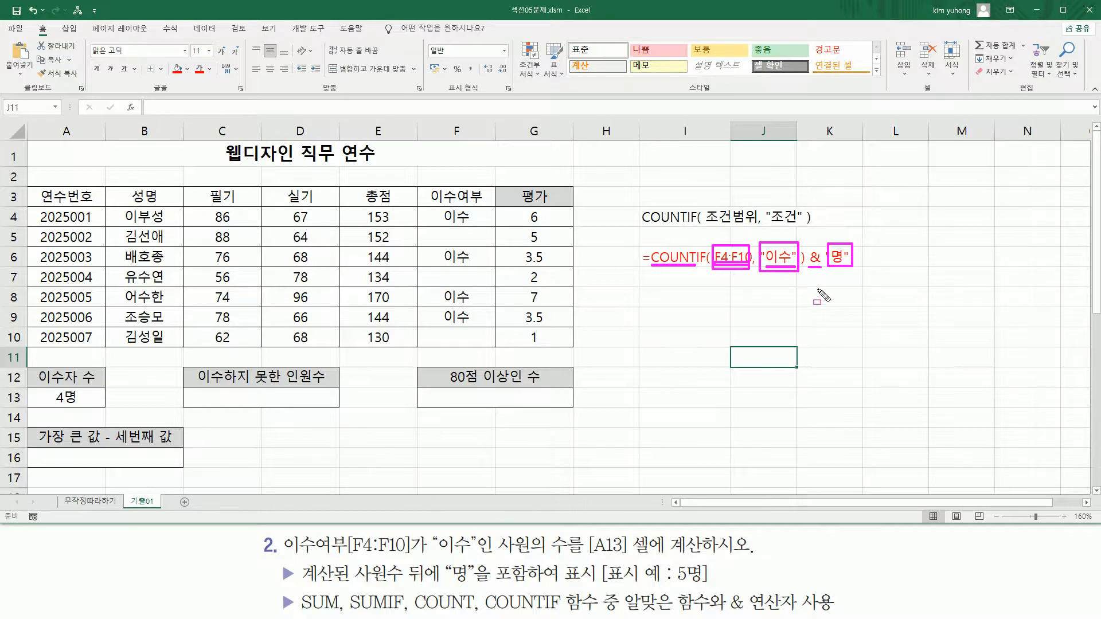
{"action": "key", "text": "Escape"}
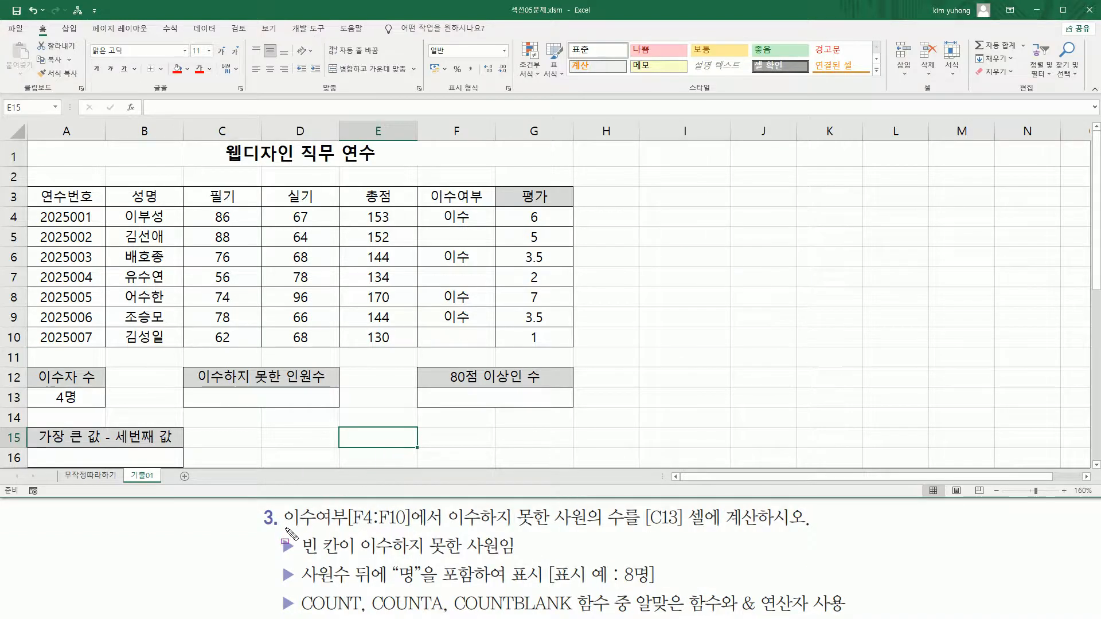
Read exercise 3's source range F4:F10, its target of employees who did not complete, and result cell C13
{"action": "left_click_drag", "start_coordinate": [285, 529], "coordinate": [422, 529]}
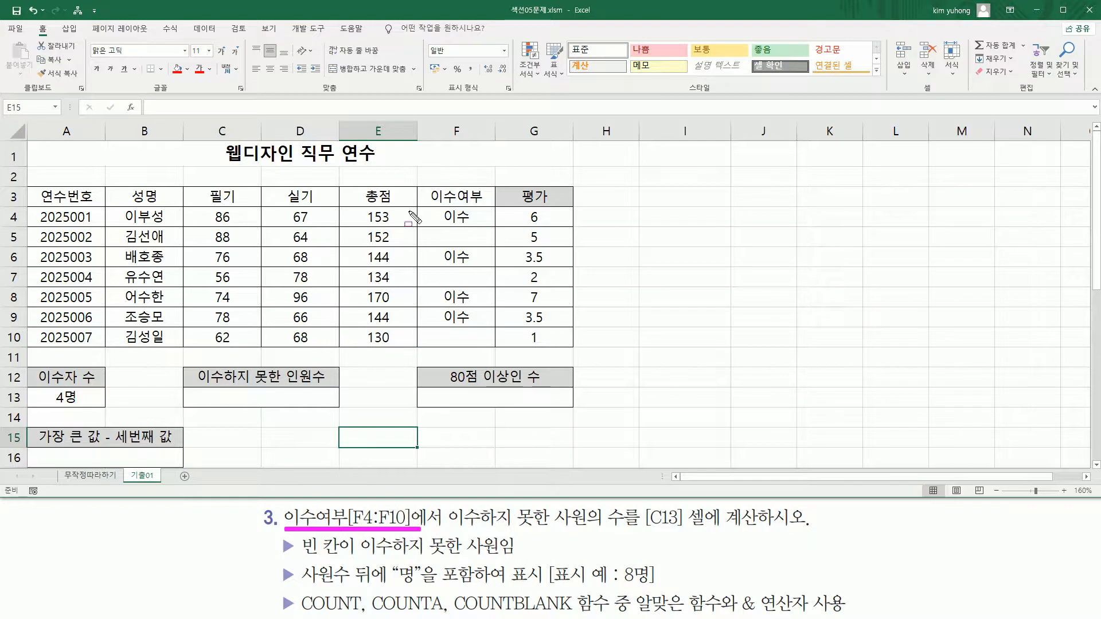
{"action": "mouse_move", "coordinate": [418, 203]}
{"action": "left_mouse_down"}
{"action": "mouse_move", "coordinate": [461, 312]}
{"action": "mouse_move", "coordinate": [496, 345]}
{"action": "left_mouse_up"}
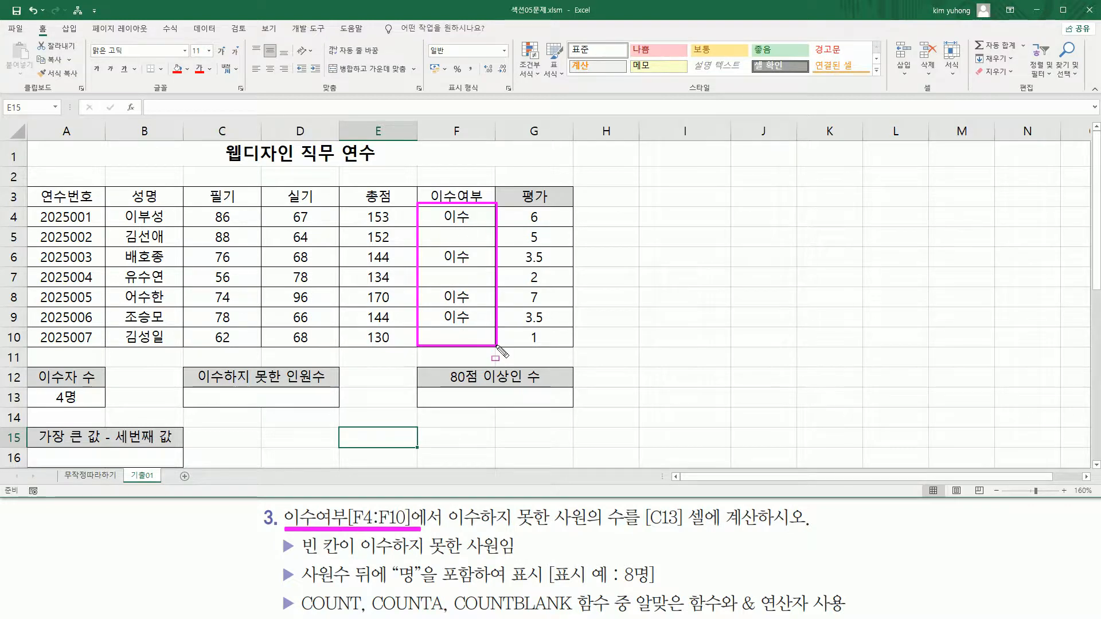
{"action": "left_click_drag", "start_coordinate": [450, 529], "coordinate": [682, 528]}
{"action": "left_click_drag", "start_coordinate": [201, 390], "coordinate": [328, 407]}
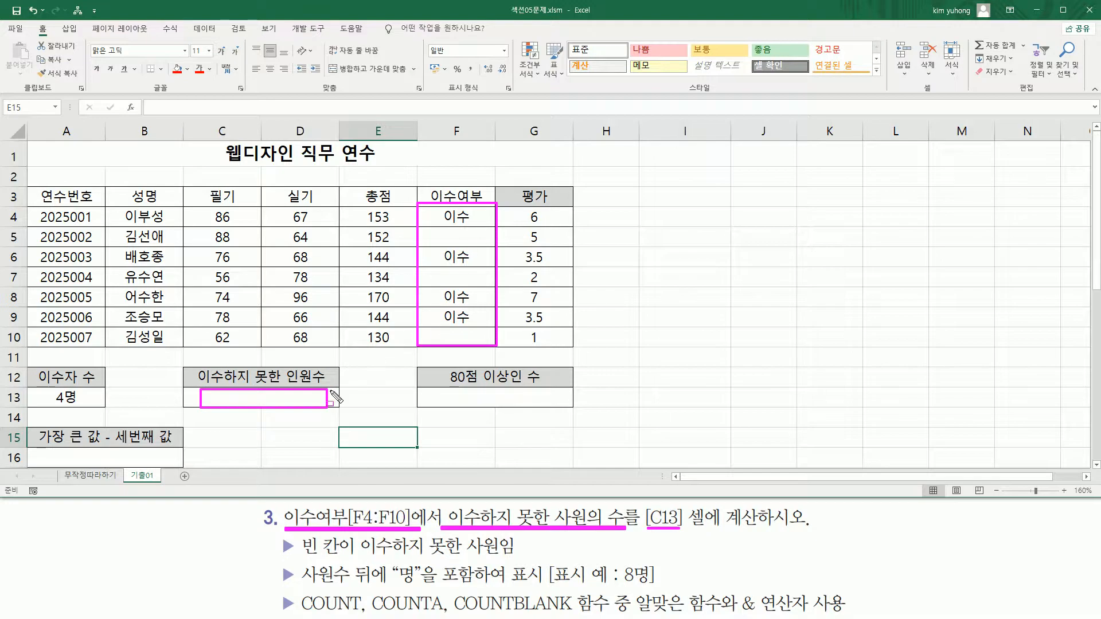
{"action": "key", "text": "Escape"}
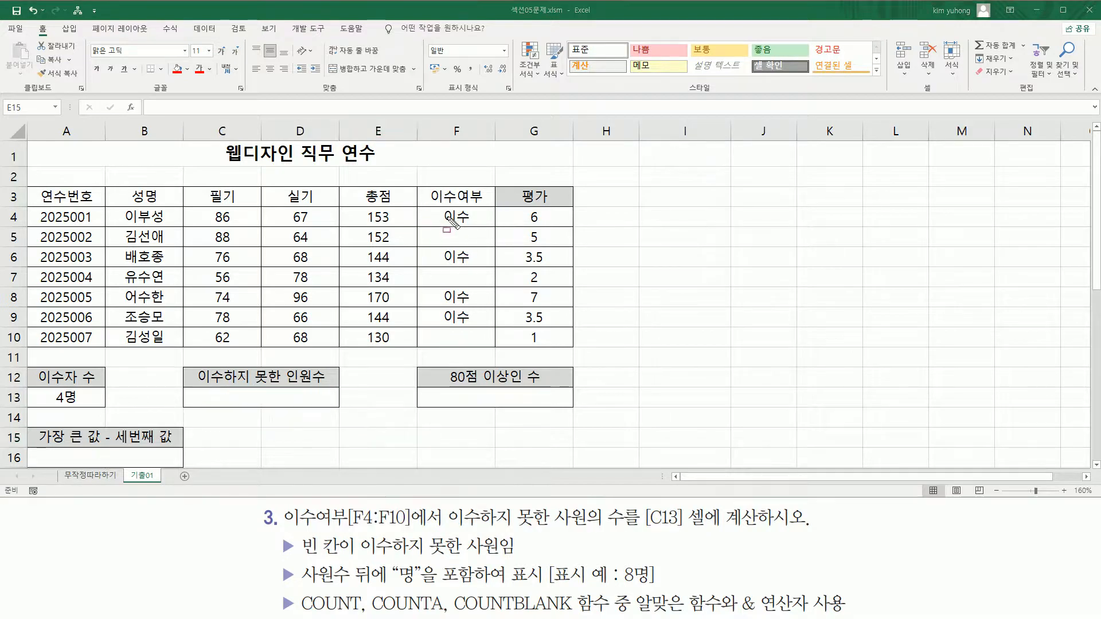
Examine the filled and blank cells in F4:F10 and exercise 3's candidate functions to choose the right counting function
{"action": "left_click_drag", "start_coordinate": [444, 222], "coordinate": [468, 222]}
{"action": "left_click_drag", "start_coordinate": [444, 263], "coordinate": [467, 262]}
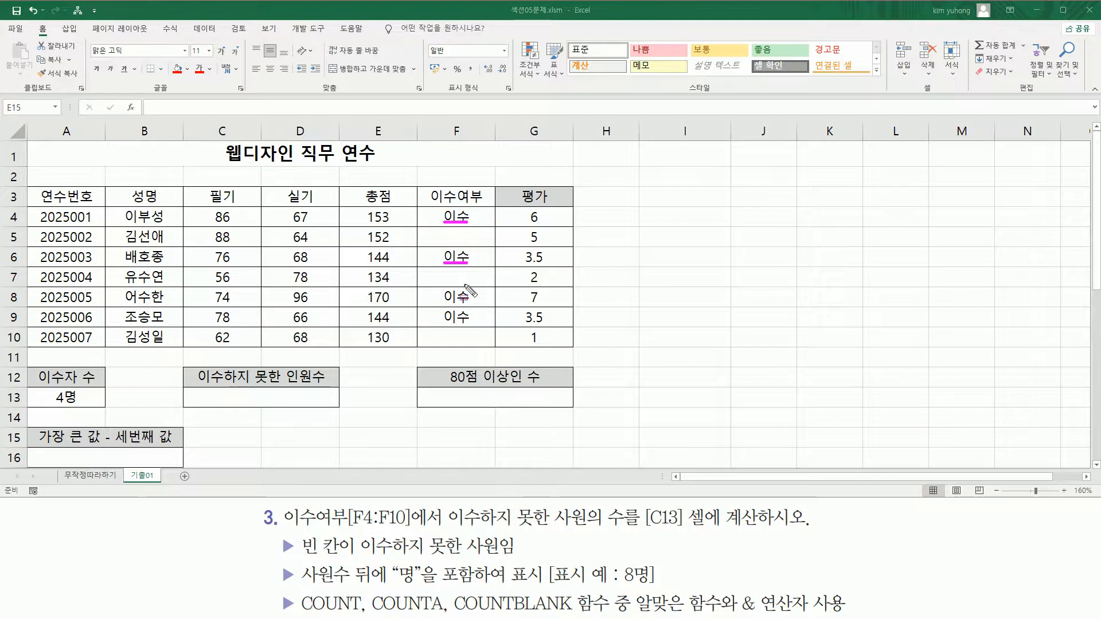
{"action": "mouse_move", "coordinate": [443, 304]}
{"action": "left_mouse_down"}
{"action": "mouse_move", "coordinate": [472, 304]}
{"action": "mouse_move", "coordinate": [482, 345]}
{"action": "left_mouse_up"}
{"action": "left_click_drag", "start_coordinate": [430, 284], "coordinate": [487, 273]}
{"action": "mouse_move", "coordinate": [428, 227]}
{"action": "left_mouse_down"}
{"action": "mouse_move", "coordinate": [429, 243]}
{"action": "mouse_move", "coordinate": [476, 227]}
{"action": "left_mouse_up"}
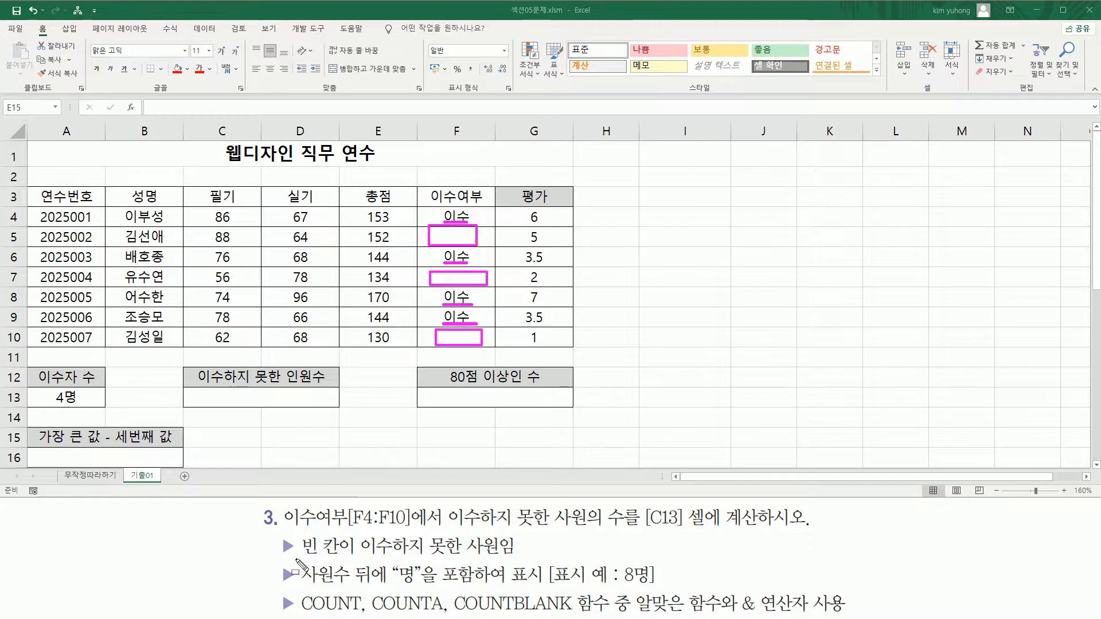
{"action": "left_click_drag", "start_coordinate": [302, 556], "coordinate": [516, 557]}
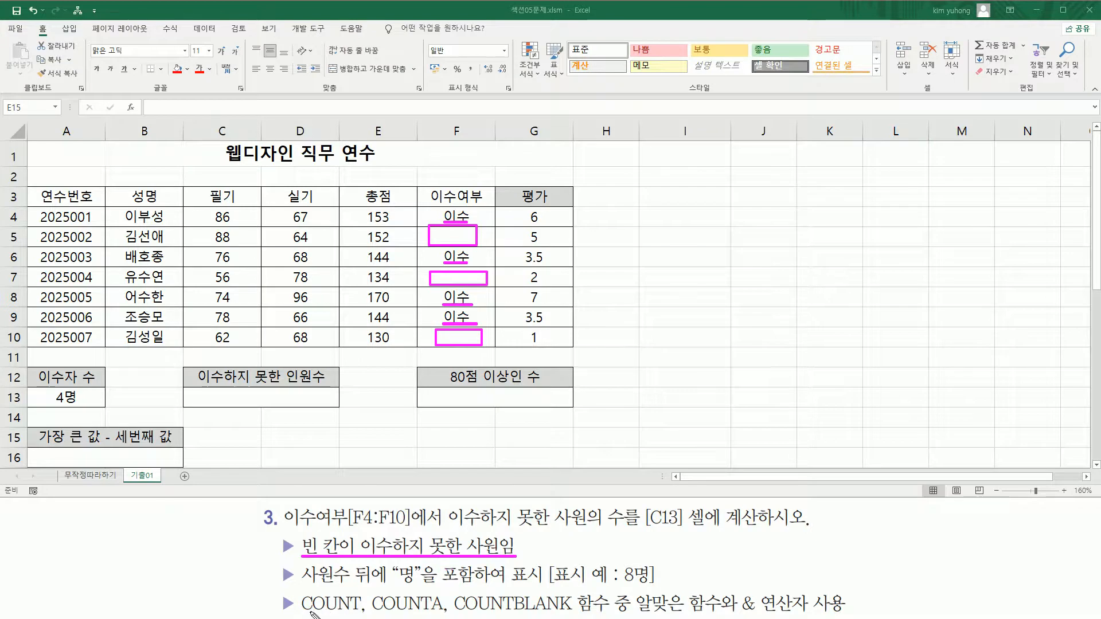
{"action": "left_click_drag", "start_coordinate": [371, 612], "coordinate": [565, 613]}
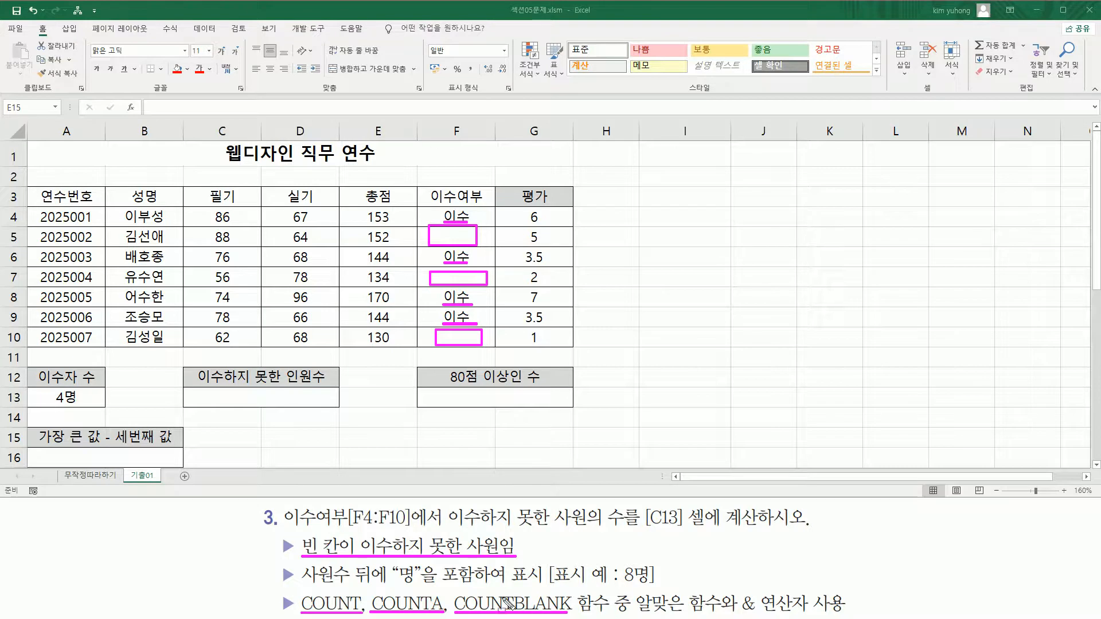
{"action": "mouse_move", "coordinate": [636, 589]}
{"action": "left_mouse_down"}
{"action": "mouse_move", "coordinate": [676, 615]}
{"action": "mouse_move", "coordinate": [719, 615]}
{"action": "left_mouse_up"}
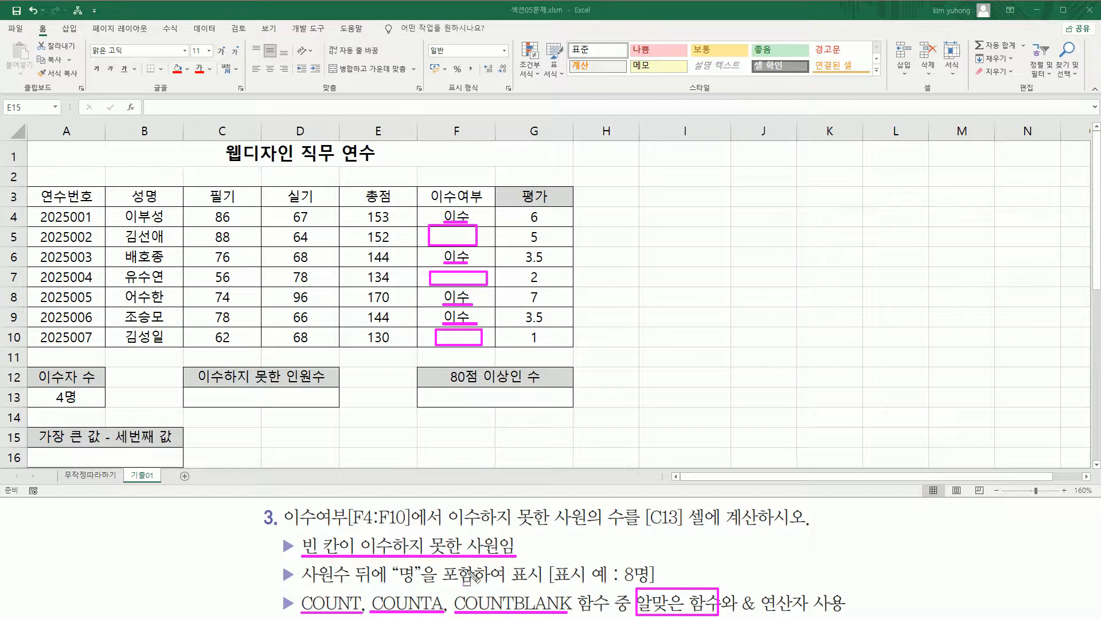
{"action": "left_click_drag", "start_coordinate": [452, 589], "coordinate": [572, 614]}
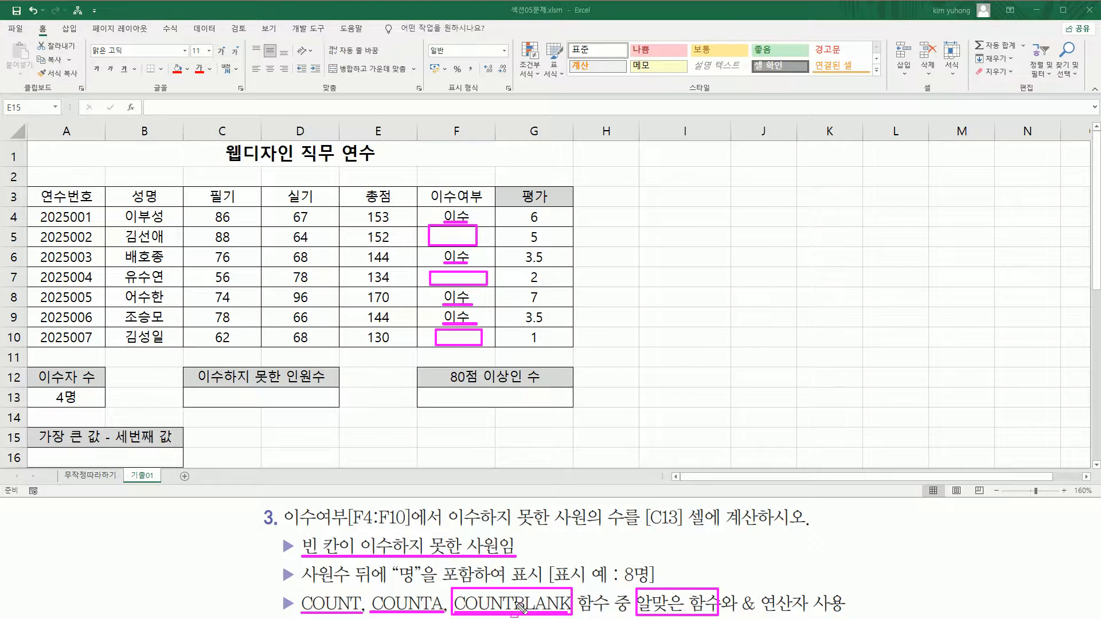
Enter =COUNTBLANK(F4:F10) in C13 to count the employees who did not complete
{"action": "left_click", "coordinate": [261, 400]}
{"action": "type", "text": "="}
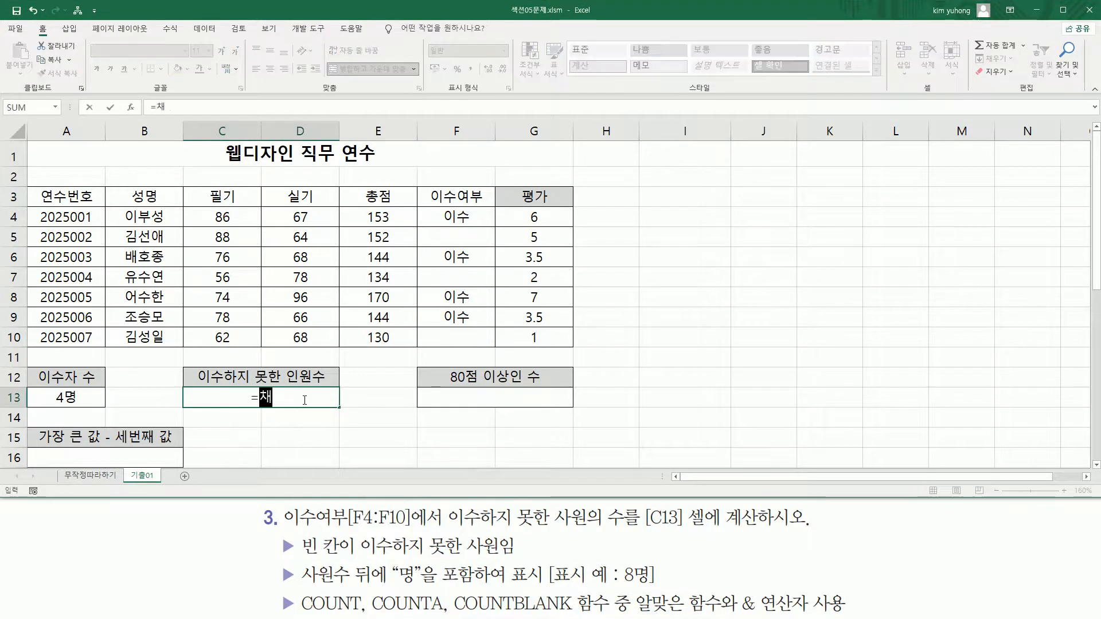
{"action": "type", "text": "COUNTB"}
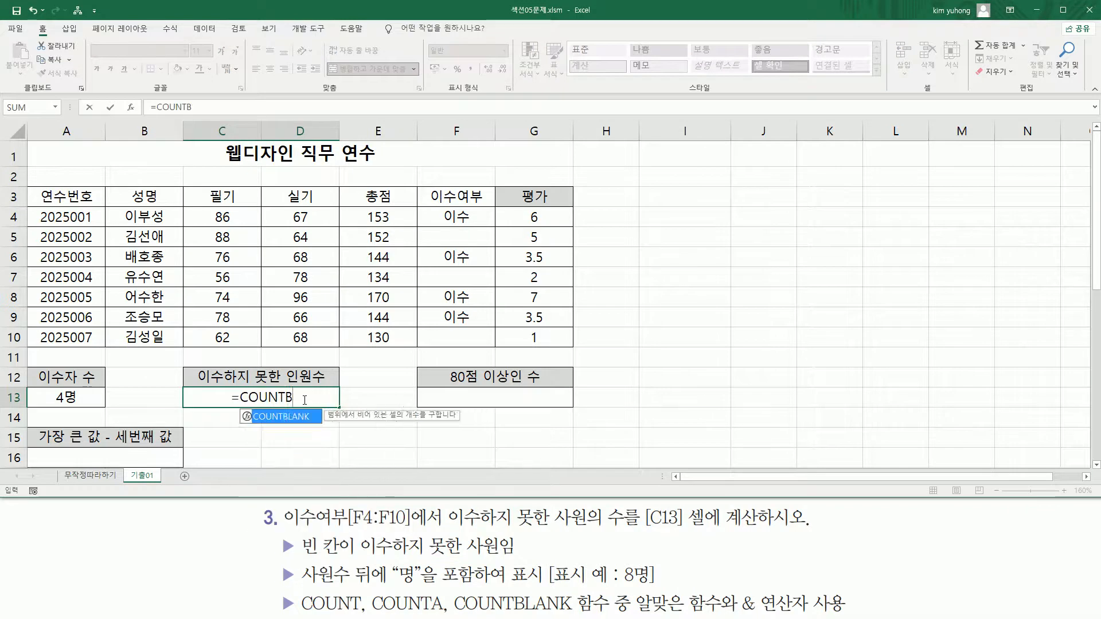
{"action": "key", "text": "Tab"}
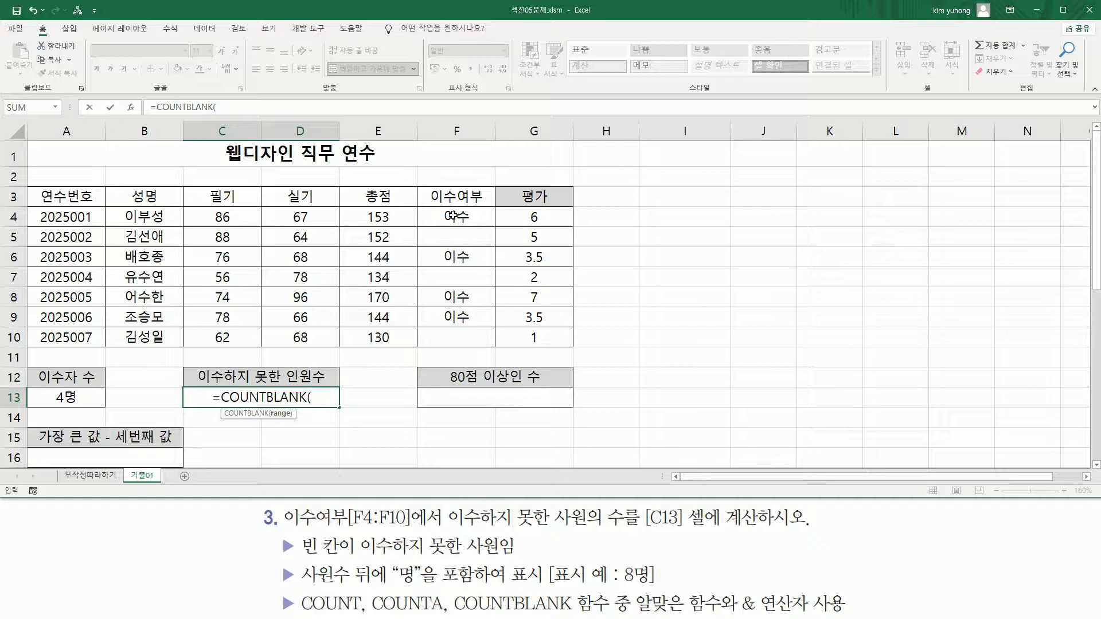
{"action": "left_click_drag", "start_coordinate": [453, 216], "coordinate": [458, 334]}
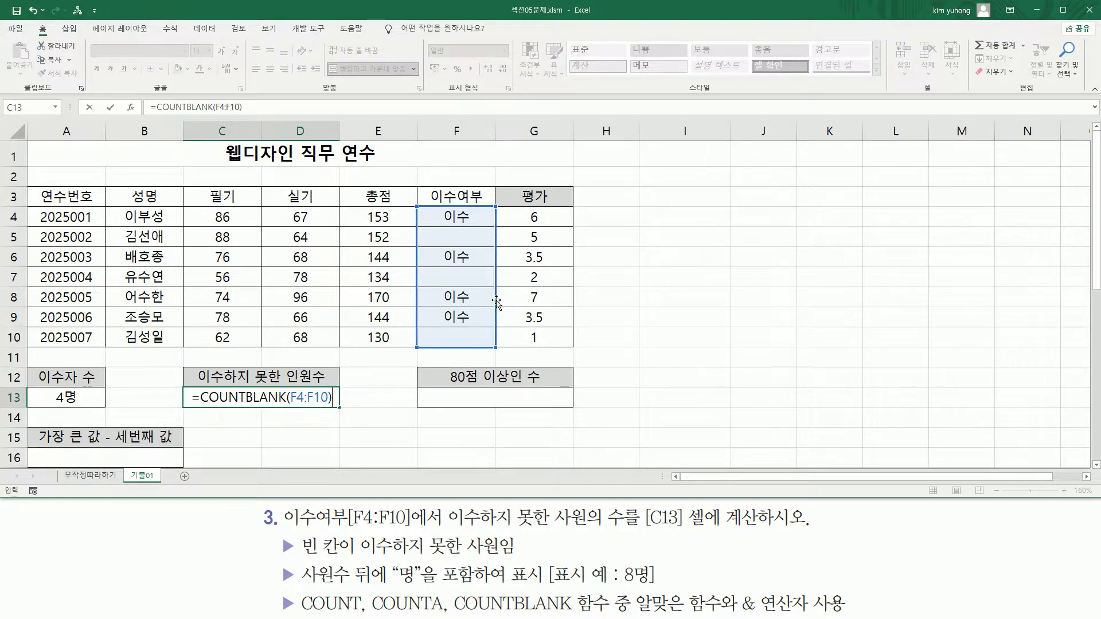
{"action": "key", "text": "Return"}
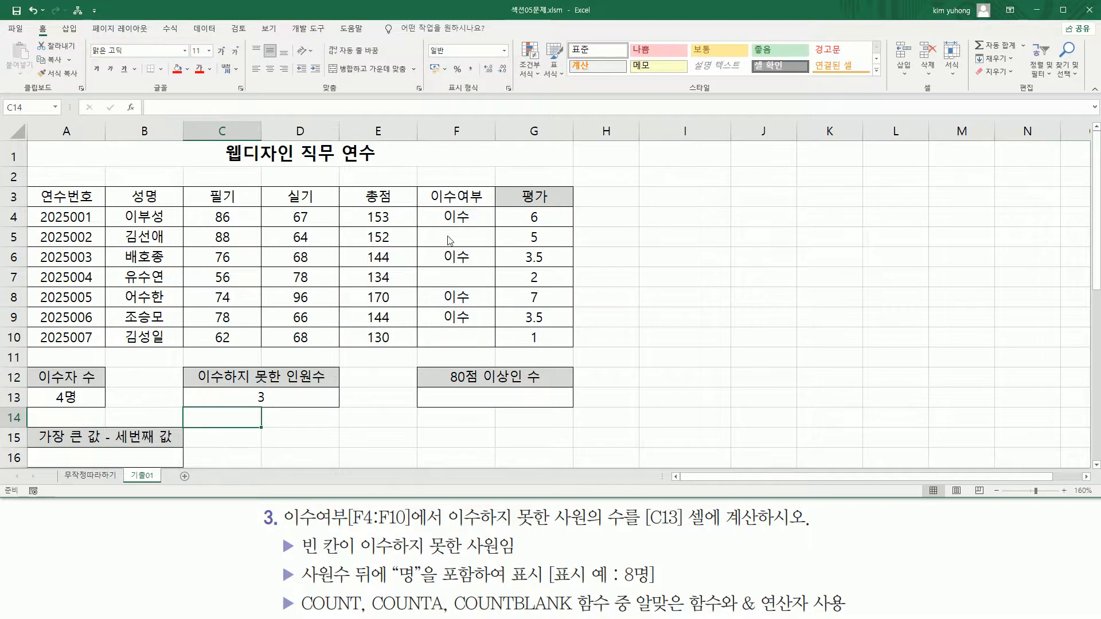
Check C13 against the blank cells in F4:F10 and read exercise 3's "명" suffix and & operator requirements
{"action": "left_click_drag", "start_coordinate": [439, 230], "coordinate": [482, 241]}
{"action": "left_click_drag", "start_coordinate": [439, 270], "coordinate": [477, 281]}
{"action": "left_click_drag", "start_coordinate": [433, 329], "coordinate": [473, 343]}
{"action": "left_click_drag", "start_coordinate": [247, 389], "coordinate": [274, 404]}
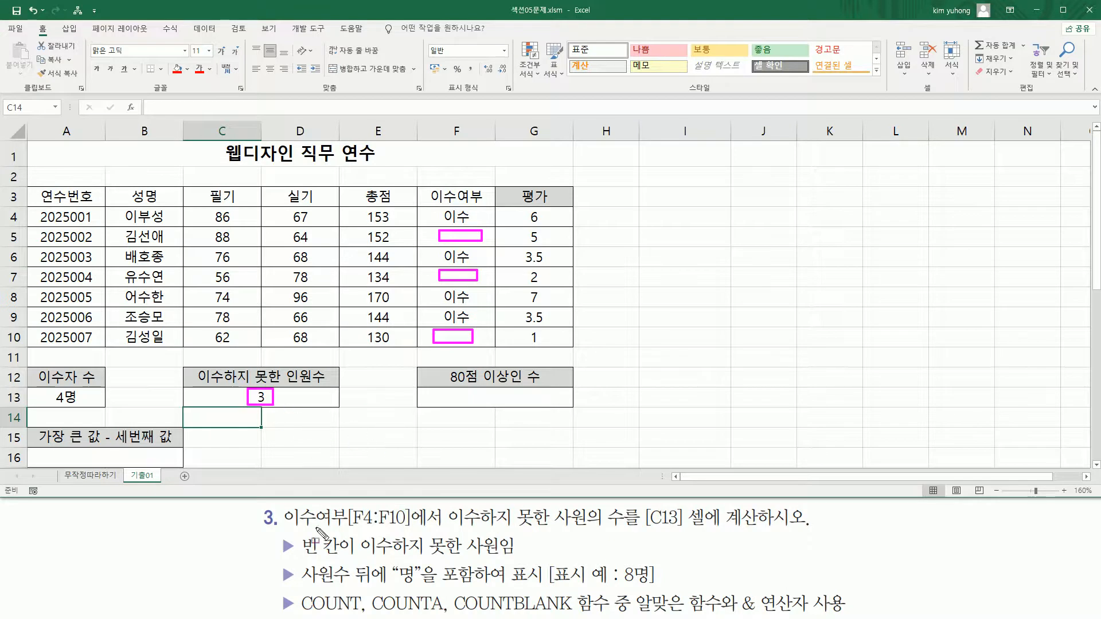
{"action": "left_click_drag", "start_coordinate": [307, 587], "coordinate": [422, 592]}
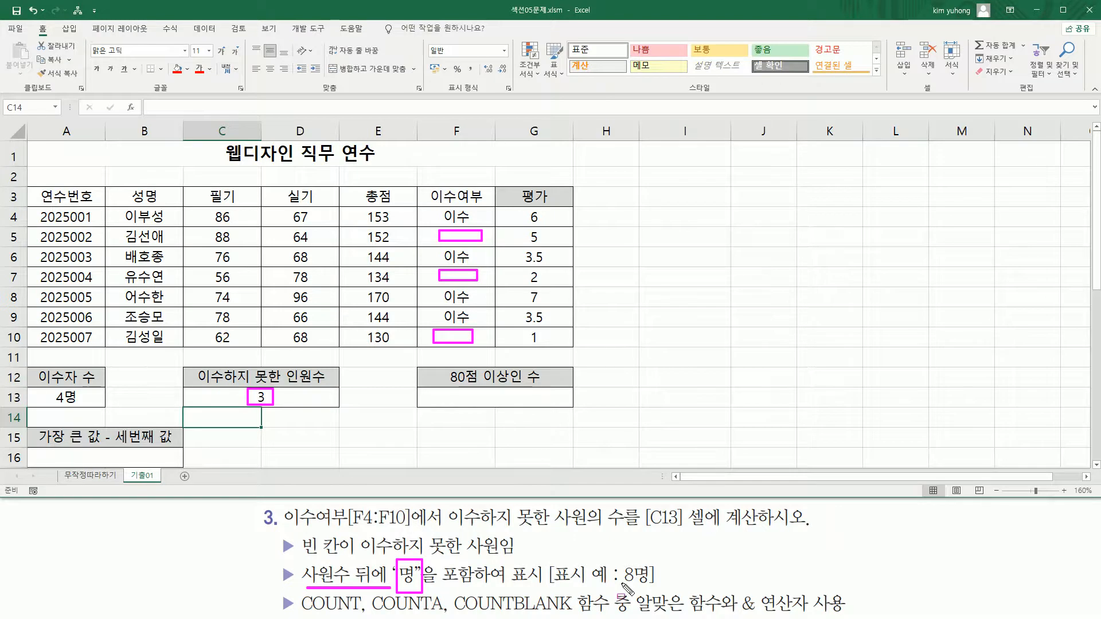
{"action": "left_click_drag", "start_coordinate": [622, 584], "coordinate": [655, 584]}
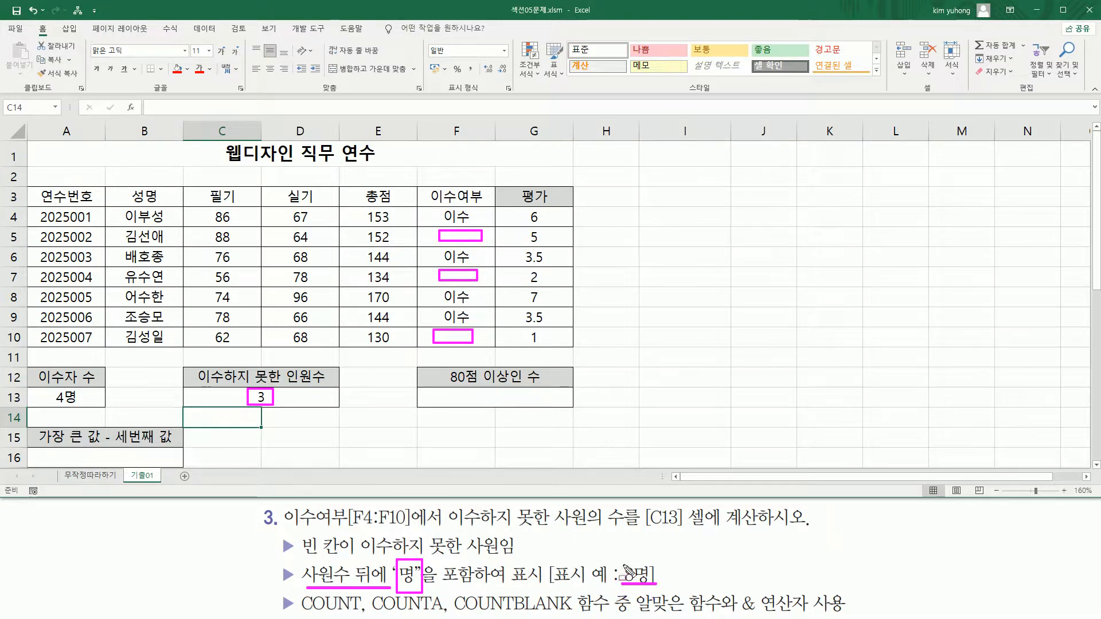
{"action": "mouse_move", "coordinate": [736, 589]}
{"action": "left_mouse_down"}
{"action": "mouse_move", "coordinate": [768, 612]}
{"action": "mouse_move", "coordinate": [853, 612]}
{"action": "left_mouse_up"}
{"action": "key", "text": "Escape"}
Append & "명" to the COUNTBLANK formula in C13
{"action": "left_click", "coordinate": [302, 397]}
{"action": "double_click", "coordinate": [304, 397]}
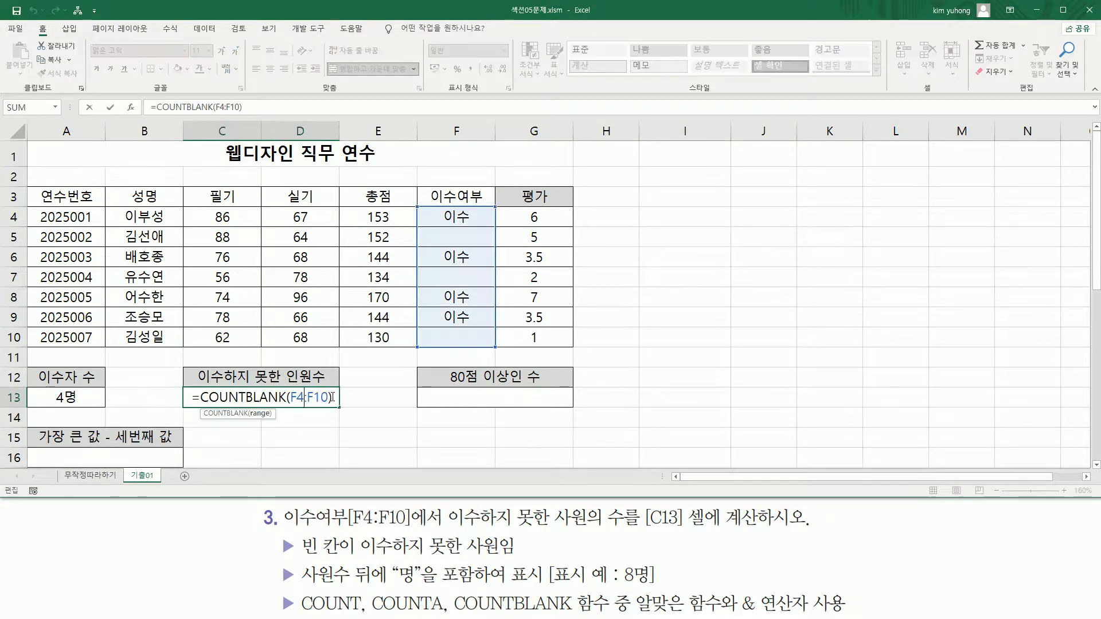
{"action": "left_click", "coordinate": [337, 397]}
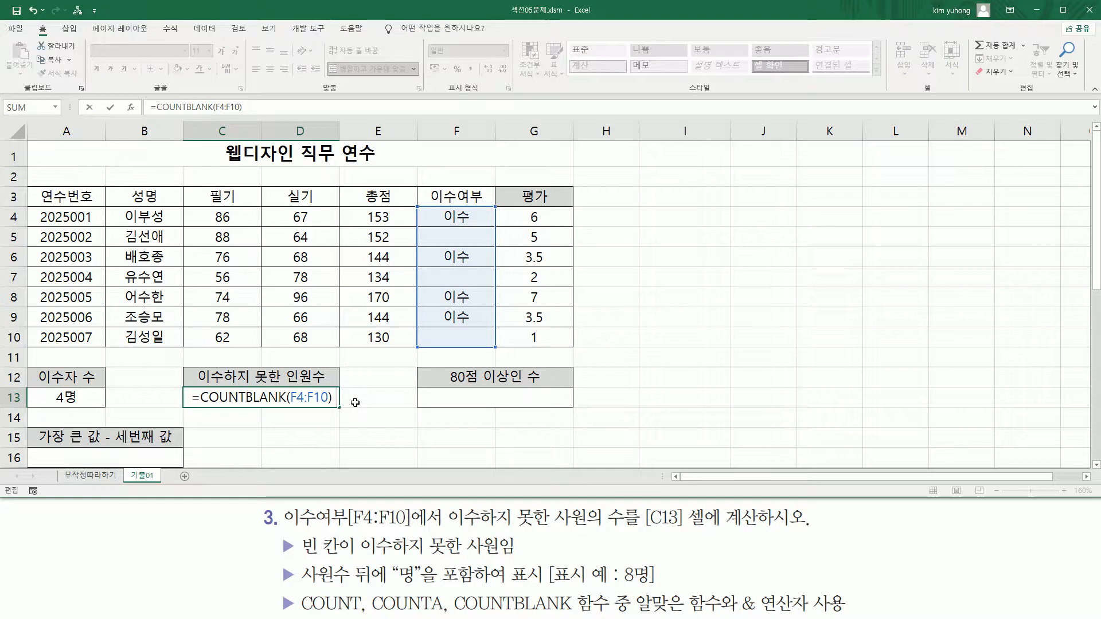
{"action": "type", "text": "& \"명"}
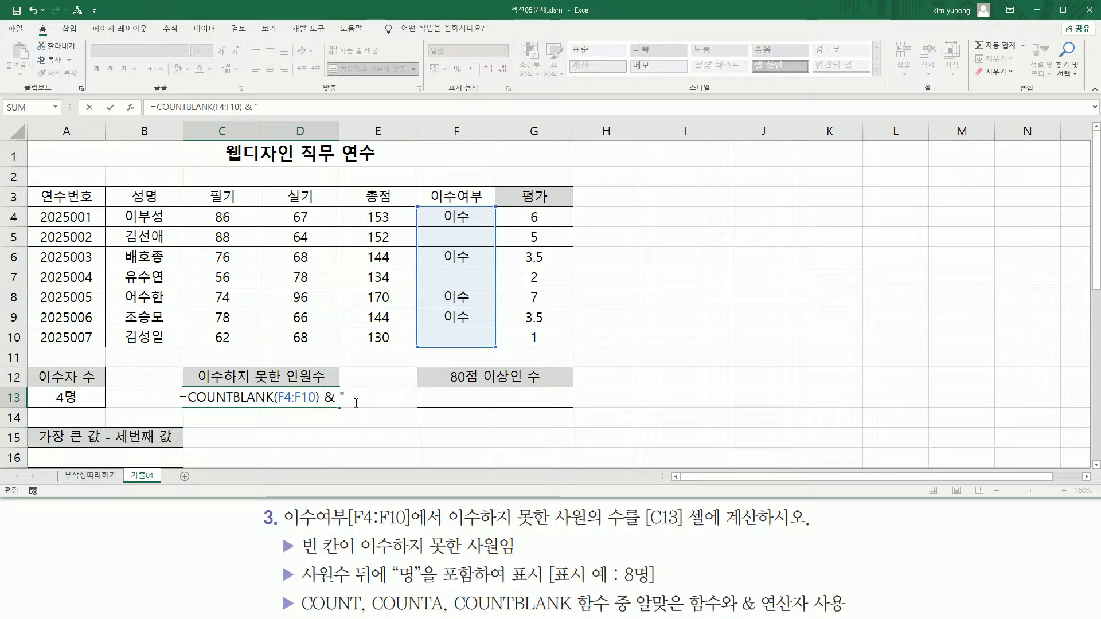
{"action": "type", "text": "\""}
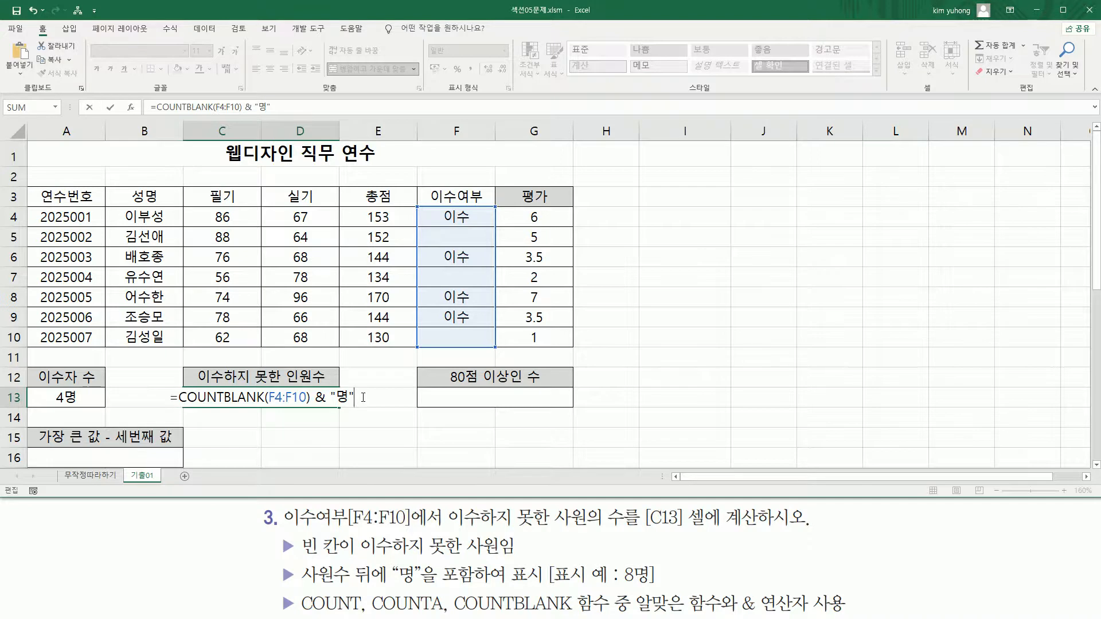
{"action": "key", "text": "Return"}
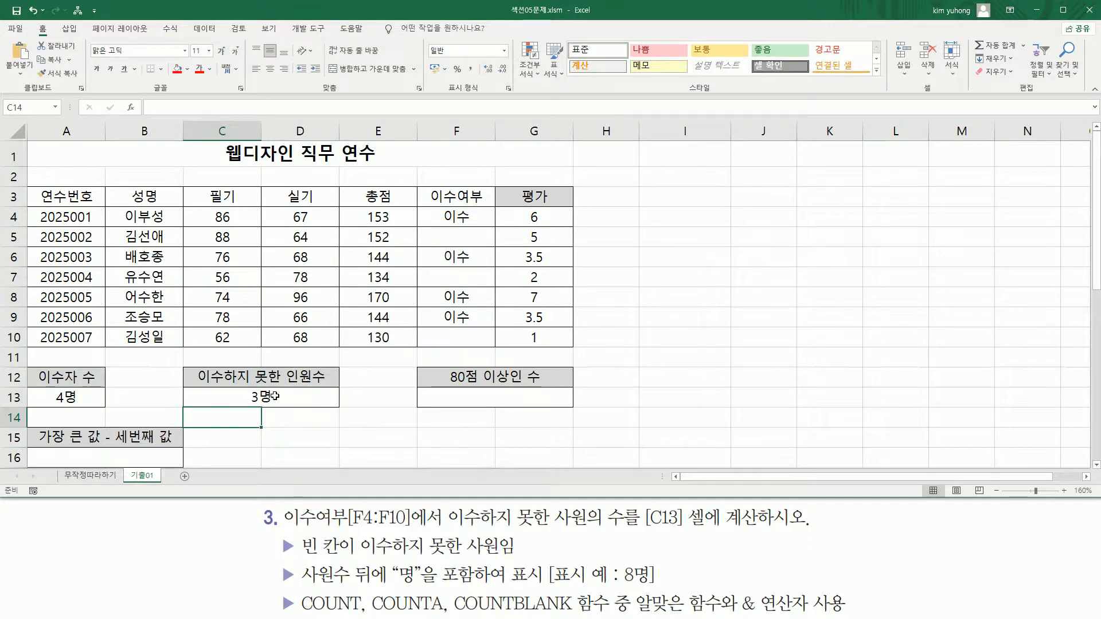
Enter =COUNTBLANK(F4:F10) & "명" as plain text in I7, colored red
{"action": "left_click", "coordinate": [645, 278]}
{"action": "type", "text": "=COUNTBLANK(F4:F10) & \"명\""}
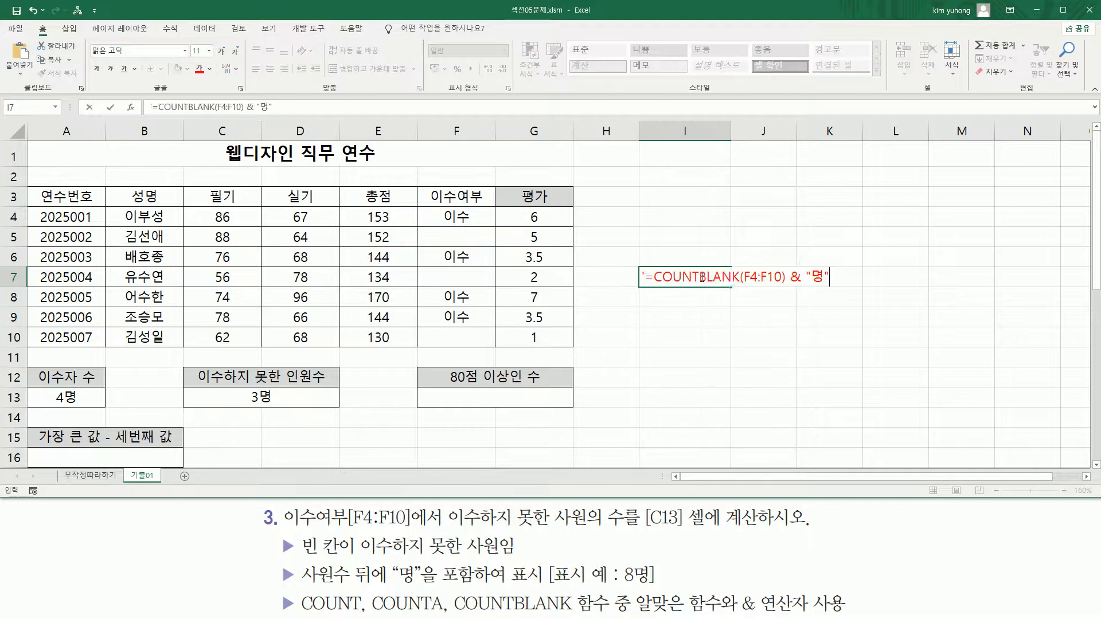
{"action": "key", "text": "Return"}
{"action": "left_click", "coordinate": [706, 339]}
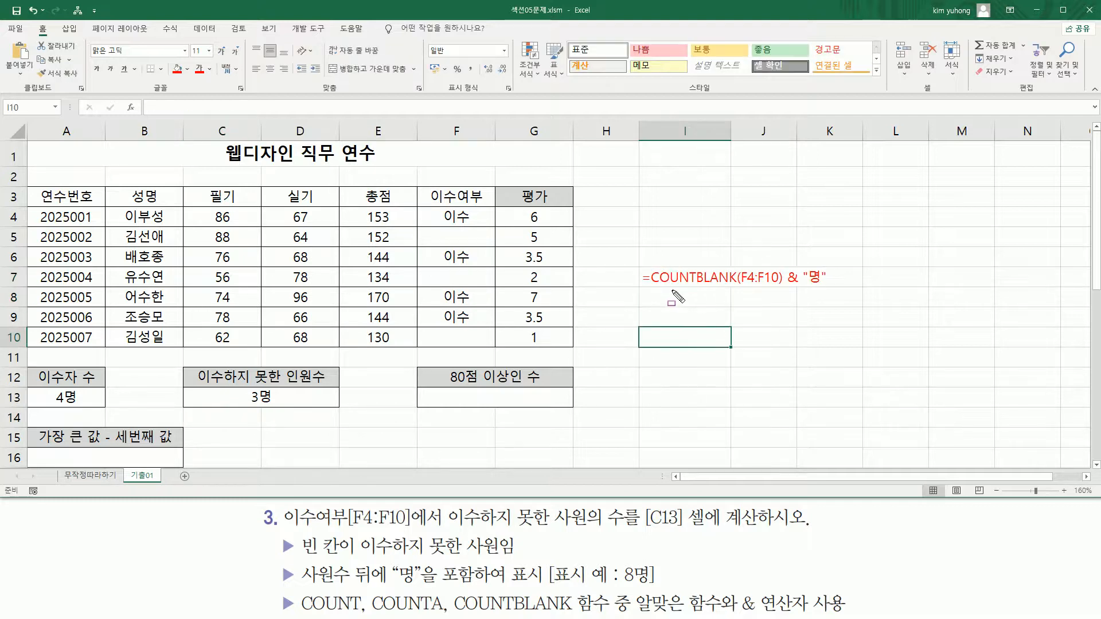
Review the function, range and & "명" suffix in the I7 formula text
{"action": "left_click_drag", "start_coordinate": [651, 284], "coordinate": [776, 286]}
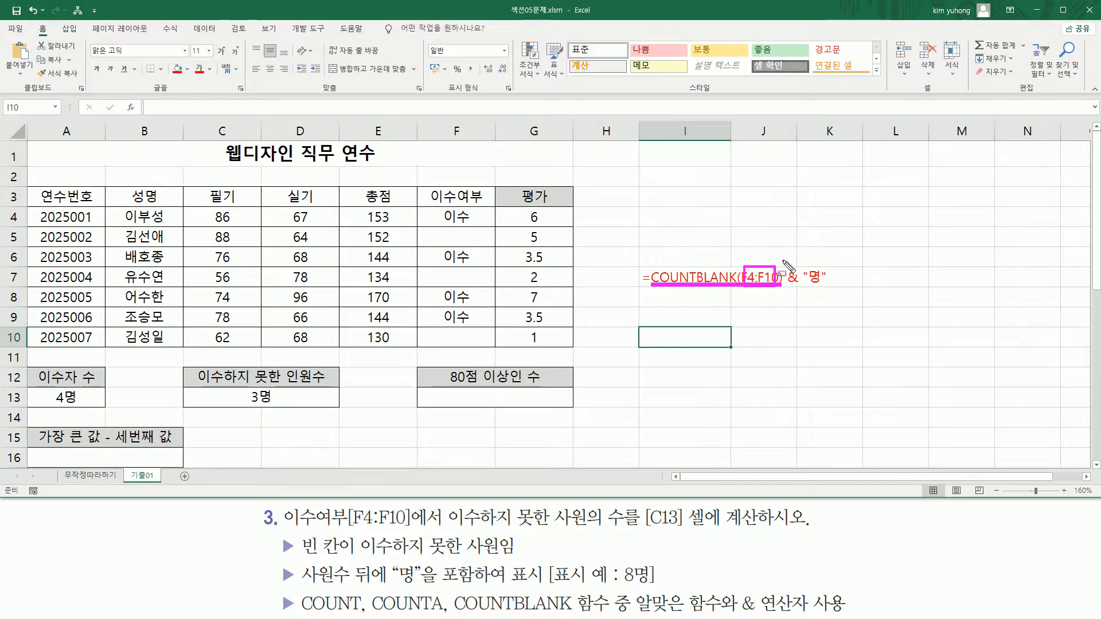
{"action": "left_click_drag", "start_coordinate": [785, 258], "coordinate": [834, 293]}
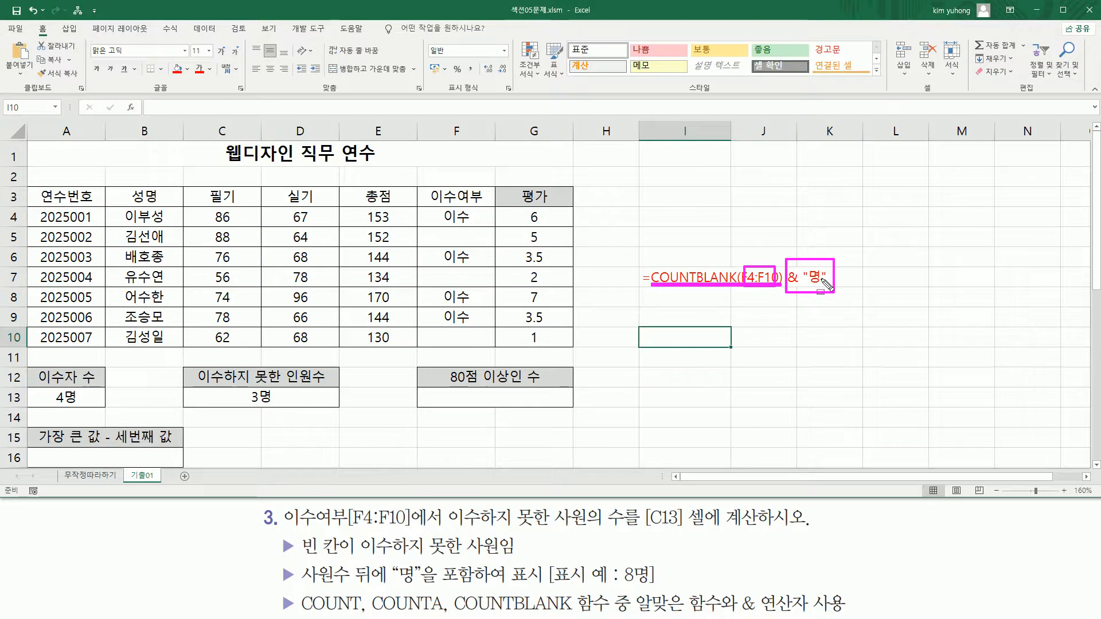
{"action": "key", "text": "Escape"}
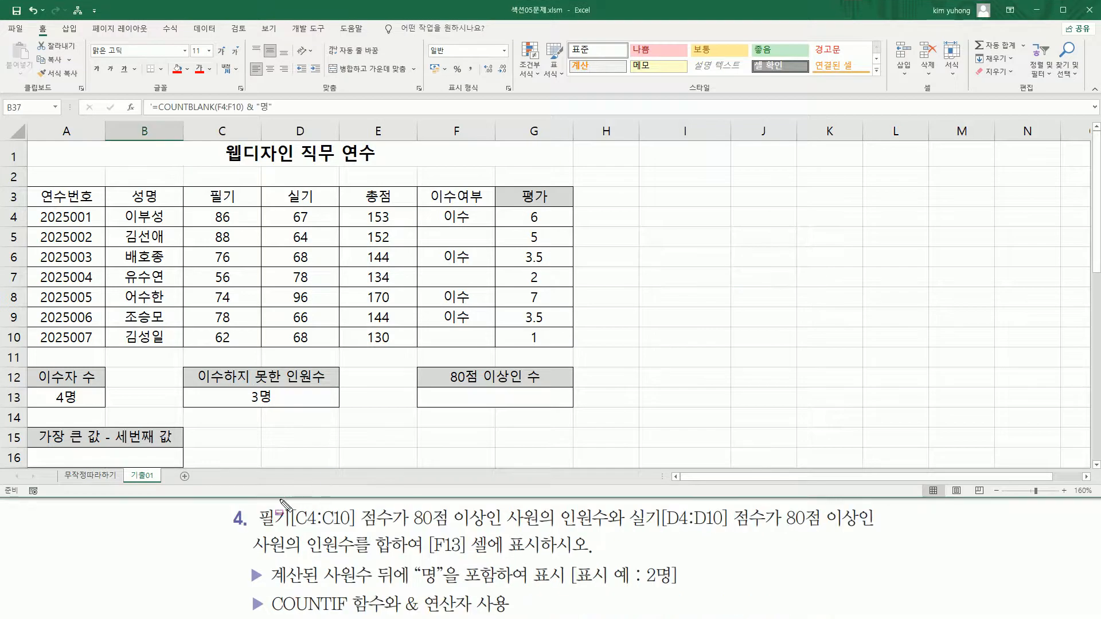
Read exercise 4's score ranges C4:C10 and D4:D10, its 80-point condition, result cell F13 and required COUNTIF function
{"action": "mouse_move", "coordinate": [255, 530]}
{"action": "left_mouse_down"}
{"action": "mouse_move", "coordinate": [395, 529]}
{"action": "mouse_move", "coordinate": [396, 507]}
{"action": "left_mouse_up"}
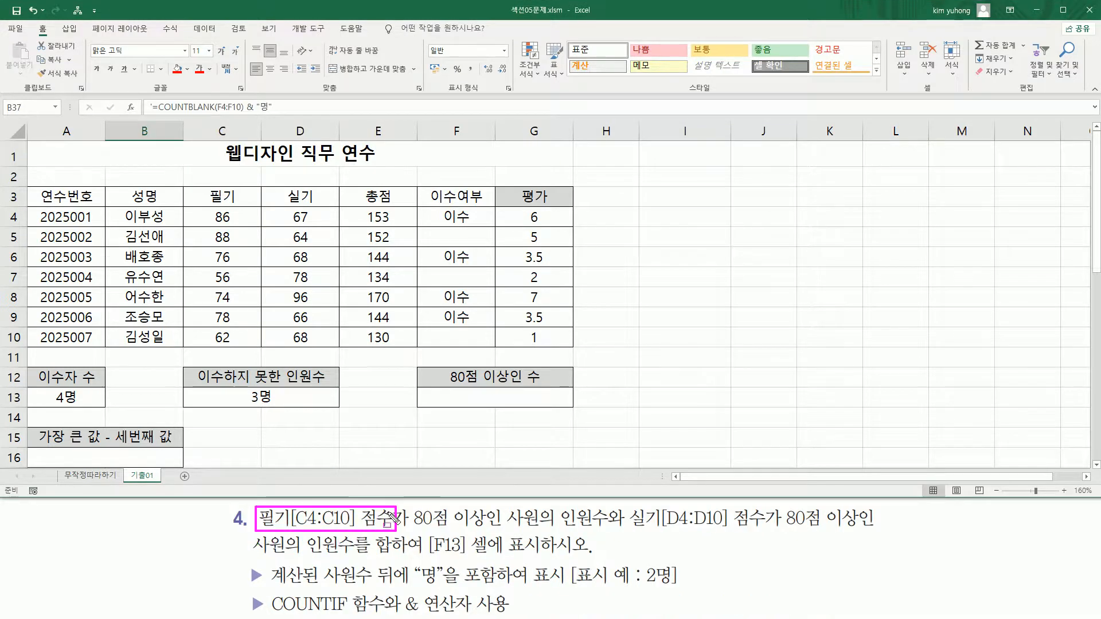
{"action": "mouse_move", "coordinate": [205, 205]}
{"action": "left_mouse_down"}
{"action": "mouse_move", "coordinate": [231, 271]}
{"action": "mouse_move", "coordinate": [237, 346]}
{"action": "left_mouse_up"}
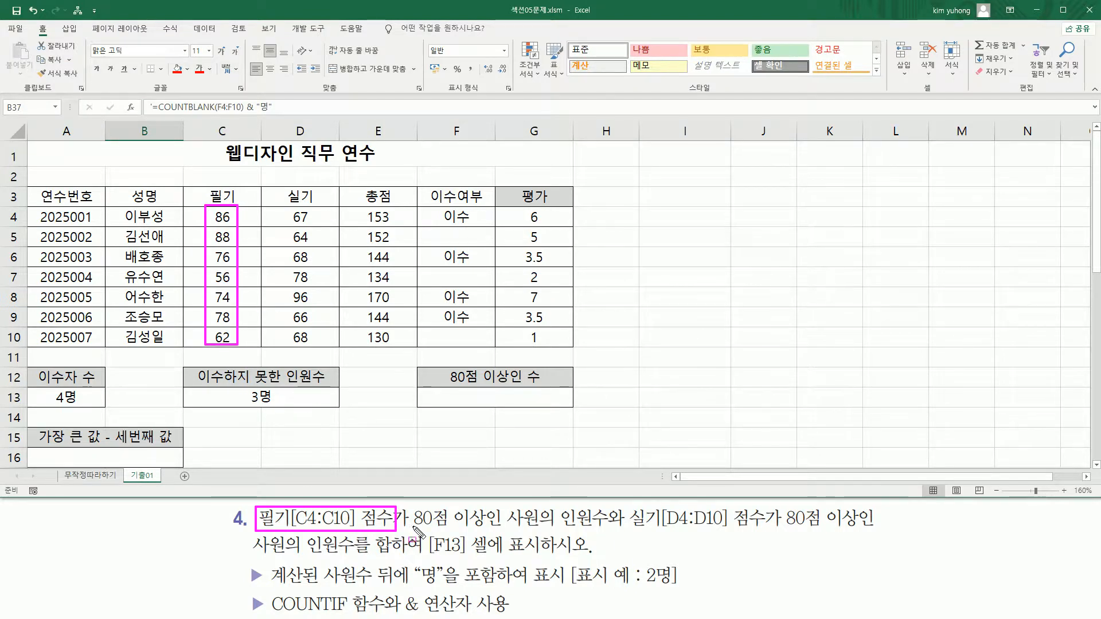
{"action": "left_click_drag", "start_coordinate": [413, 527], "coordinate": [858, 532]}
{"action": "left_click", "coordinate": [624, 529]}
{"action": "mouse_move", "coordinate": [252, 555]}
{"action": "left_mouse_down"}
{"action": "mouse_move", "coordinate": [399, 555]}
{"action": "mouse_move", "coordinate": [373, 535]}
{"action": "mouse_move", "coordinate": [466, 555]}
{"action": "mouse_move", "coordinate": [546, 555]}
{"action": "left_mouse_up"}
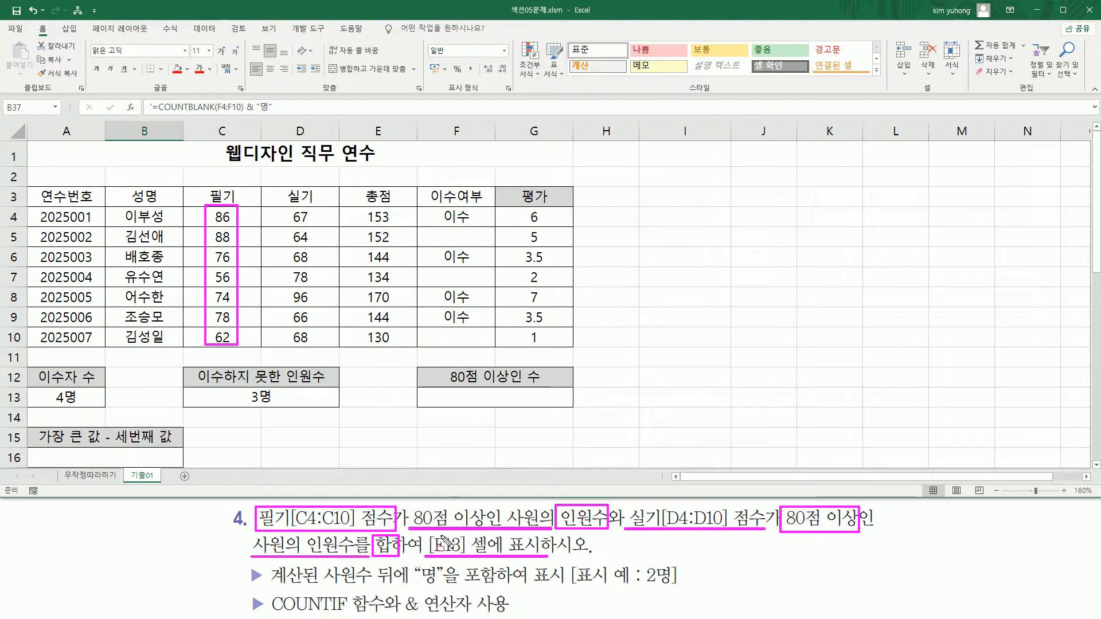
{"action": "left_click_drag", "start_coordinate": [269, 591], "coordinate": [348, 614]}
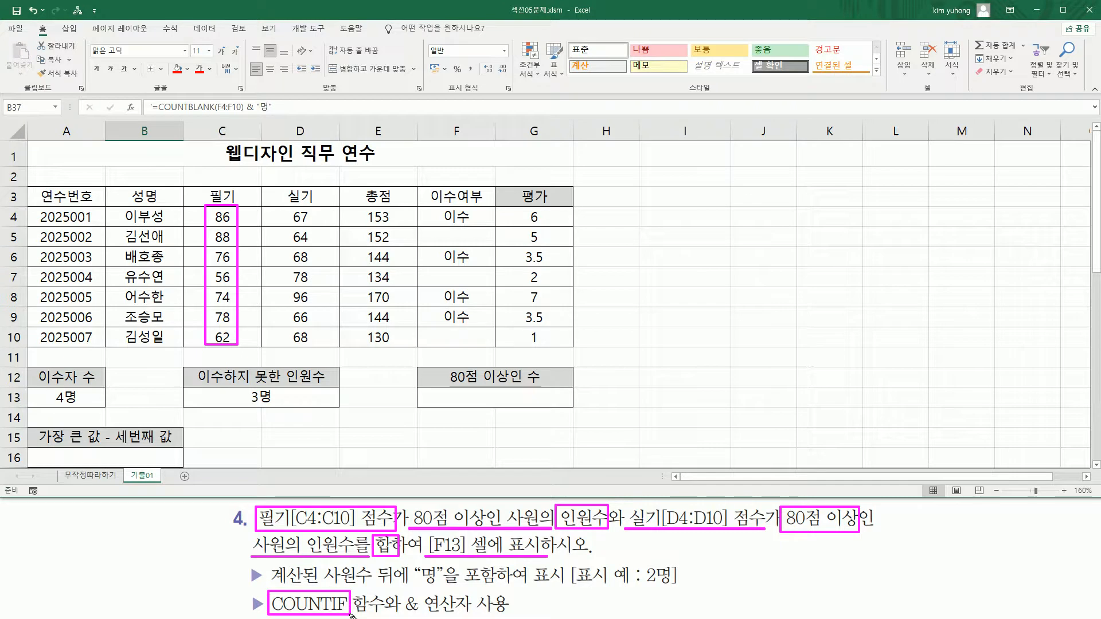
{"action": "key", "text": "Escape"}
Enter =COUNTIF( C4:C10, ">=80" ) in F13 to count the 필기 scores of 80 or more
{"action": "left_click", "coordinate": [557, 403]}
{"action": "type", "text": "="}
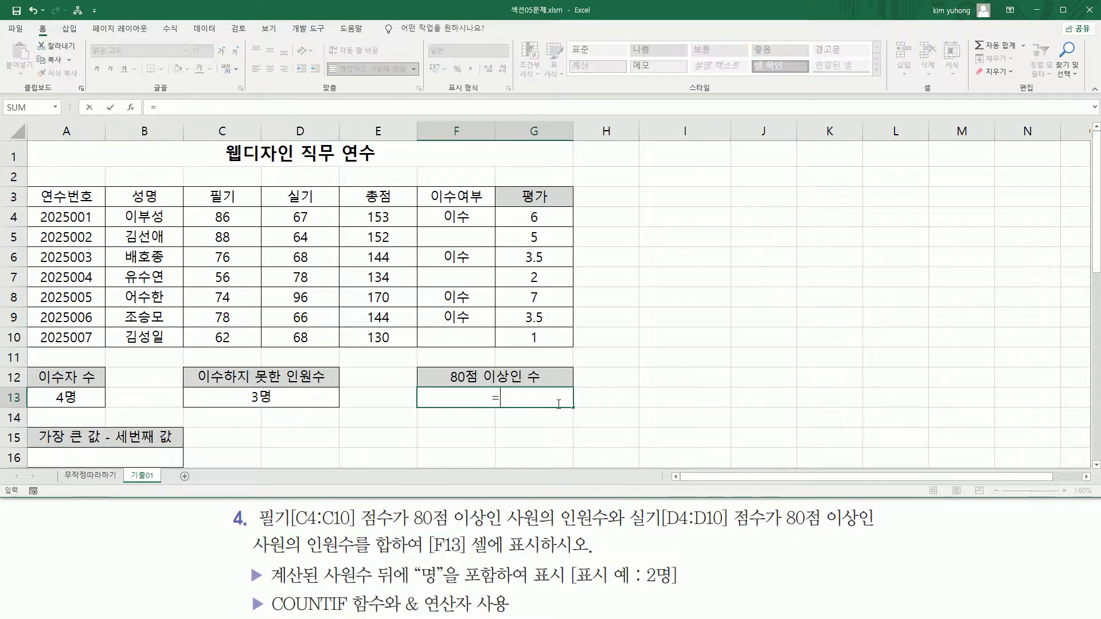
{"action": "type", "text": "COUNTIF"}
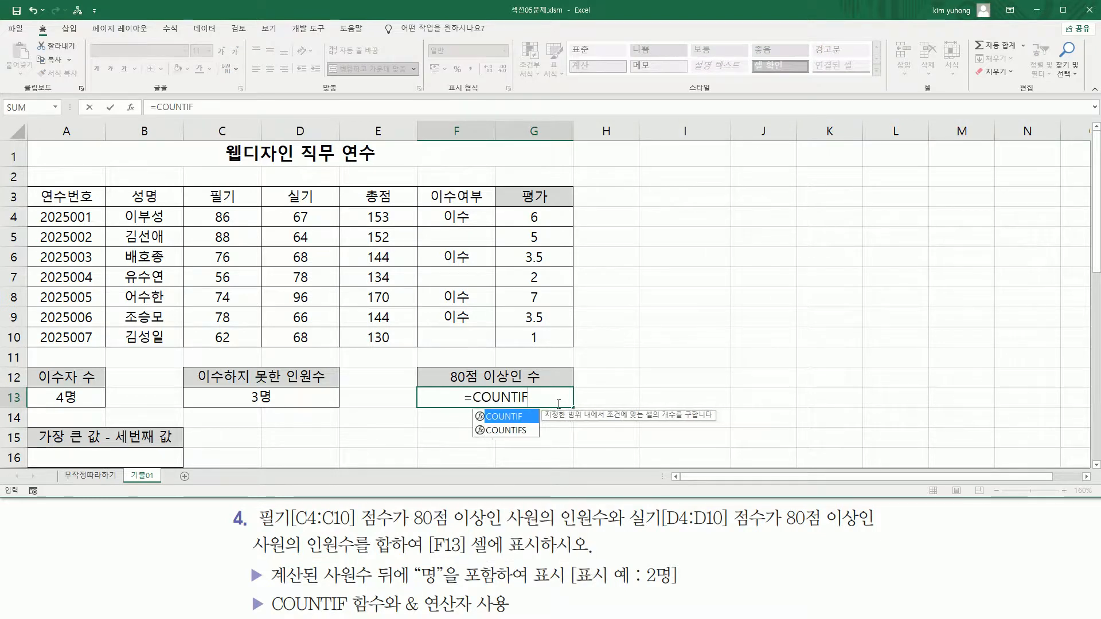
{"action": "type", "text": "("}
{"action": "left_click_drag", "start_coordinate": [233, 218], "coordinate": [257, 339]}
{"action": "type", "text": ", \">=80\""}
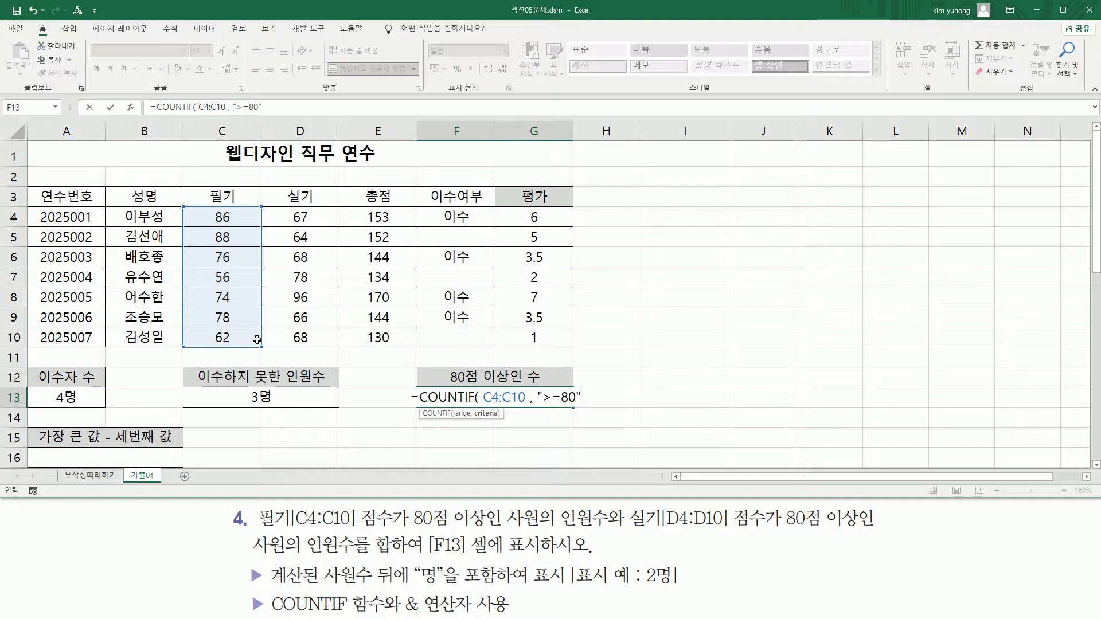
{"action": "type", "text": " )"}
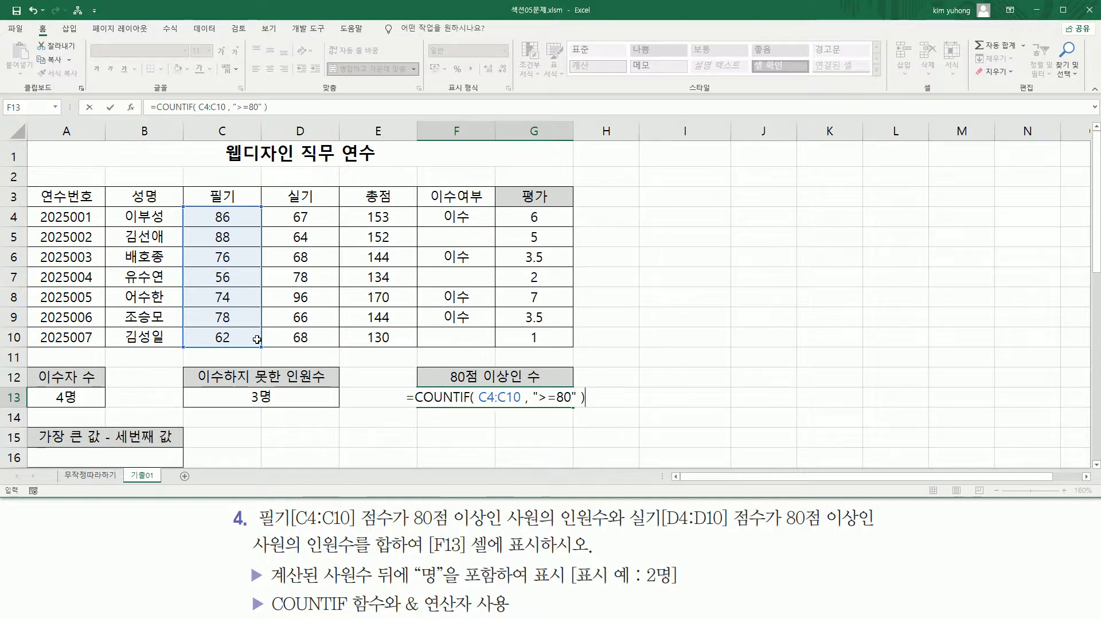
{"action": "left_click_drag", "start_coordinate": [414, 397], "coordinate": [683, 398]}
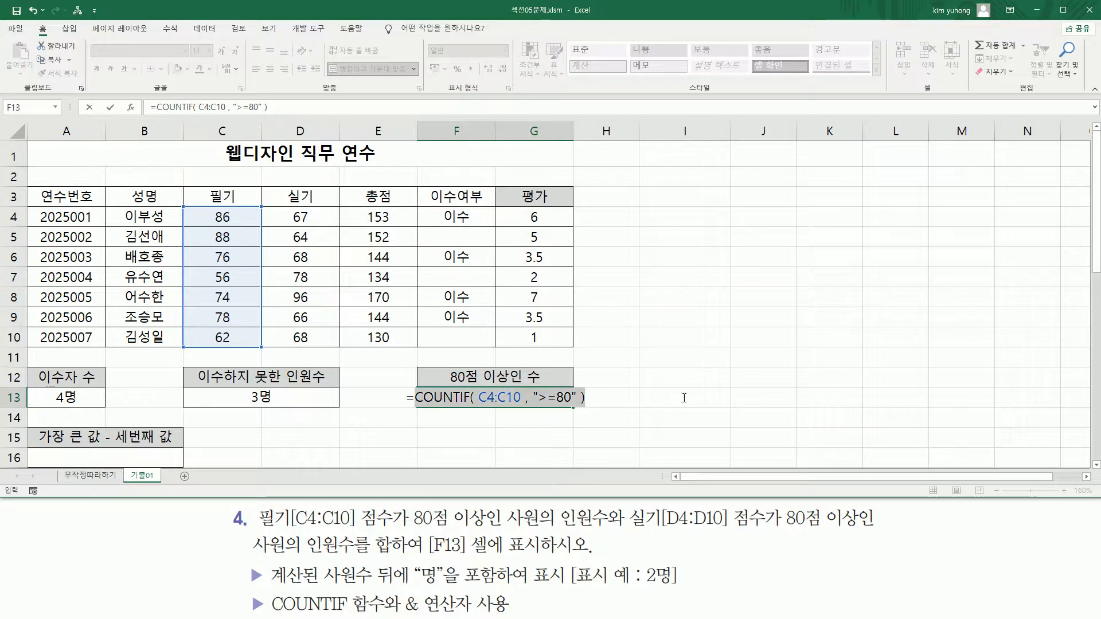
{"action": "key", "text": "ctrl+c"}
{"action": "key", "text": "Right"}
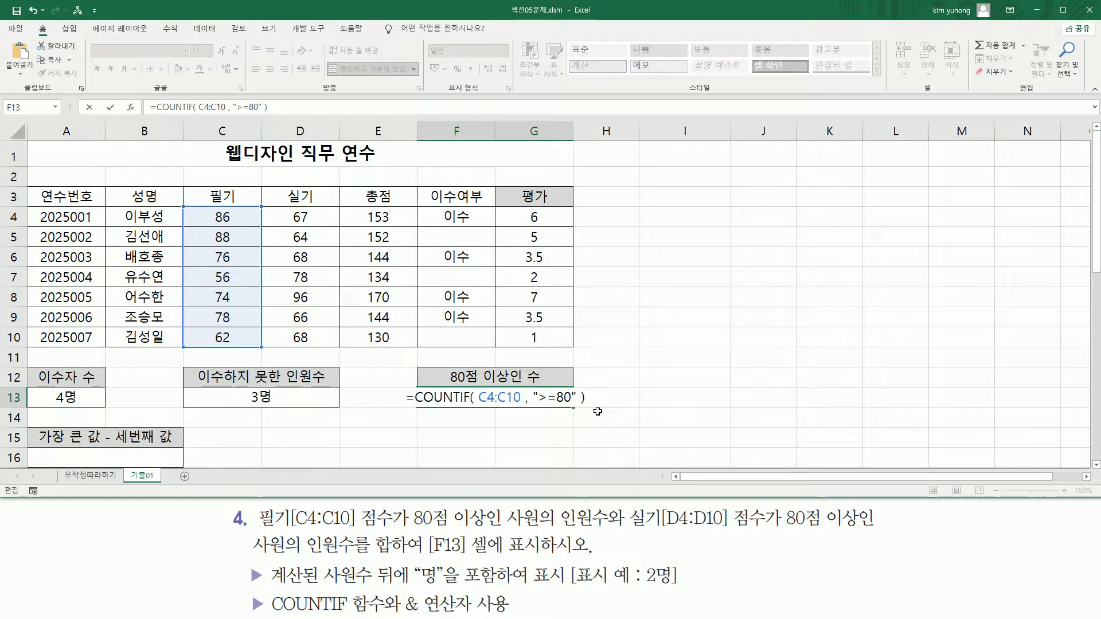
{"action": "key", "text": "Return"}
{"action": "left_click", "coordinate": [498, 404]}
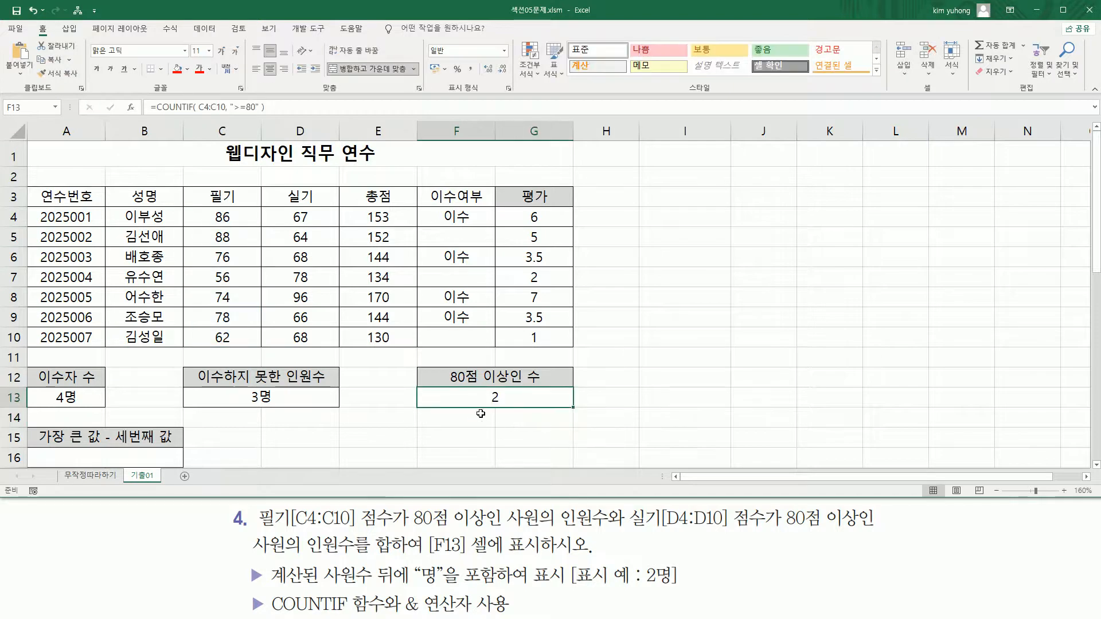
Check the F13 count against the 필기 scores of 80 or more in C4:C10
{"action": "mouse_move", "coordinate": [196, 205]}
{"action": "left_mouse_down"}
{"action": "mouse_move", "coordinate": [228, 328]}
{"action": "mouse_move", "coordinate": [261, 353]}
{"action": "left_mouse_up"}
{"action": "left_click_drag", "start_coordinate": [210, 213], "coordinate": [240, 242]}
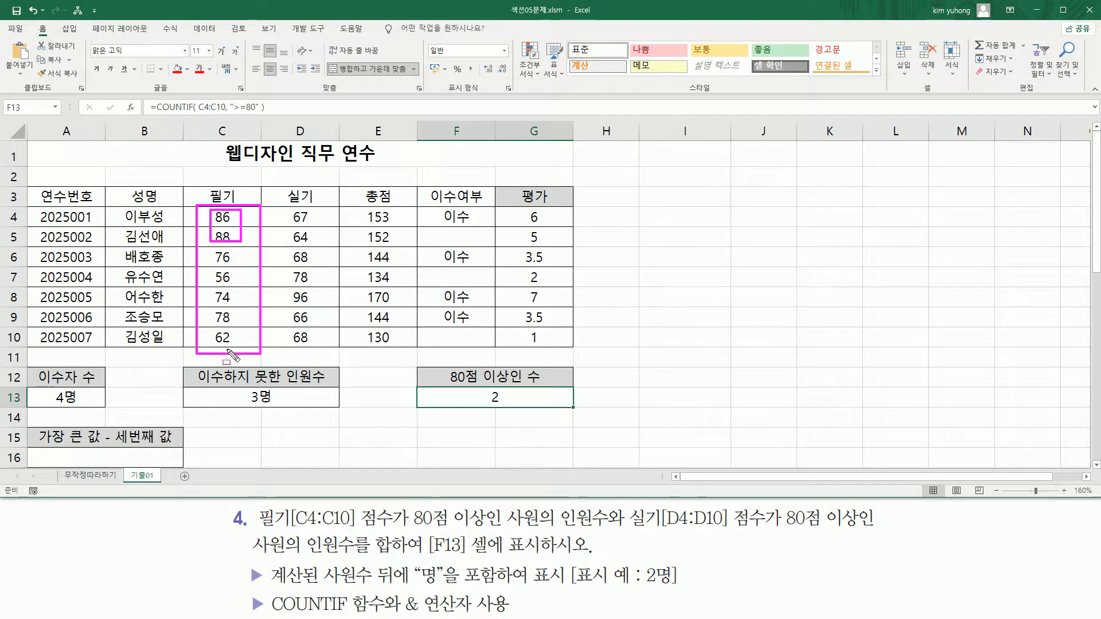
{"action": "key", "text": "Escape"}
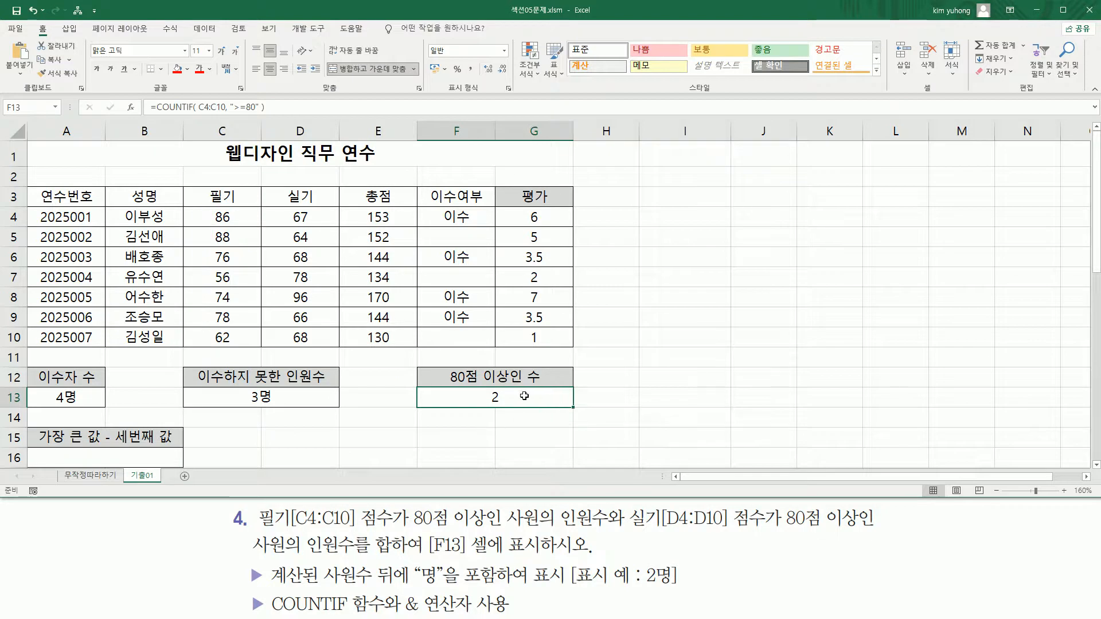
Copy the COUNTIF expression from F13 without its equals sign, and delete it so only = remains
{"action": "double_click", "coordinate": [493, 395]}
{"action": "left_click_drag", "start_coordinate": [415, 395], "coordinate": [675, 396]}
{"action": "key", "text": "ctrl+c"}
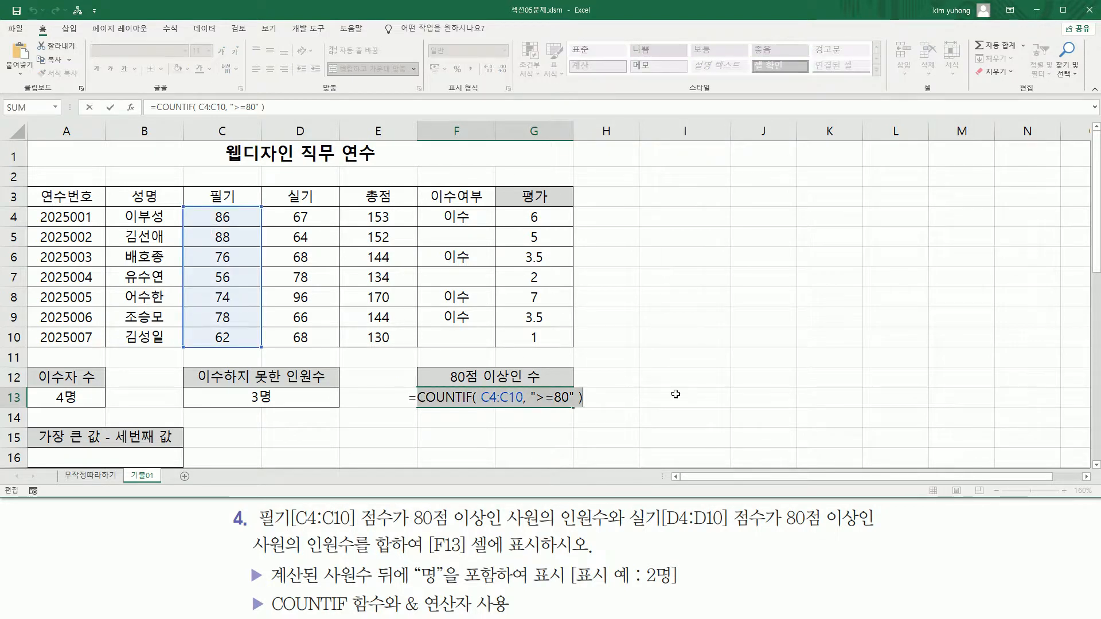
{"action": "key", "text": "BackSpace"}
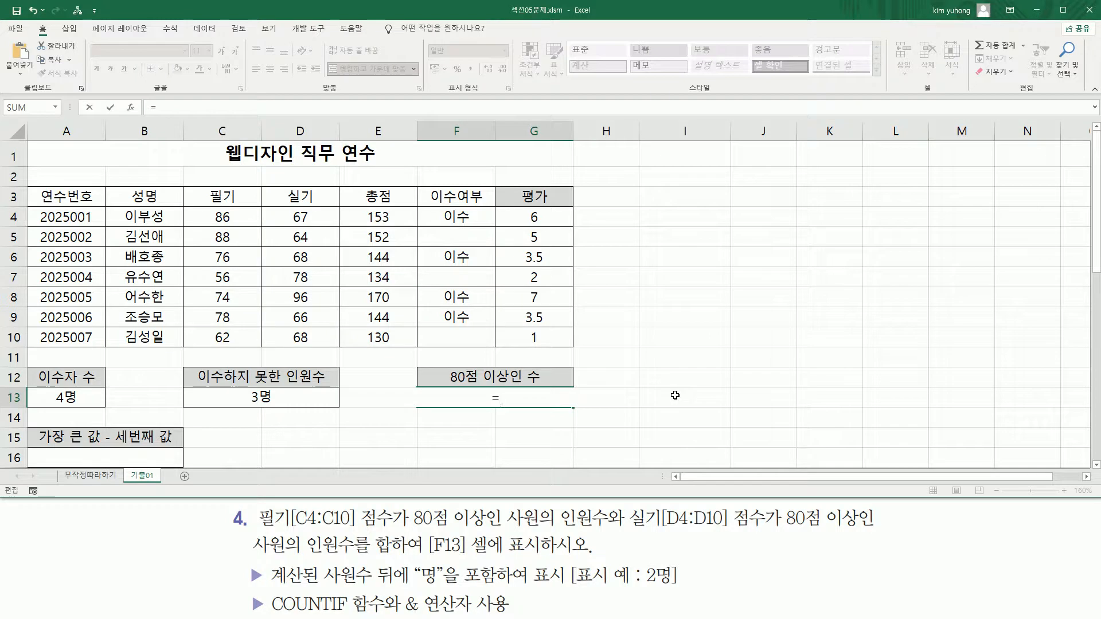
Enter =COUNTIF( D4:D10, ">=80" ) in F13 to count the 실기 scores of 80 or more
{"action": "left_click_drag", "start_coordinate": [632, 529], "coordinate": [876, 526]}
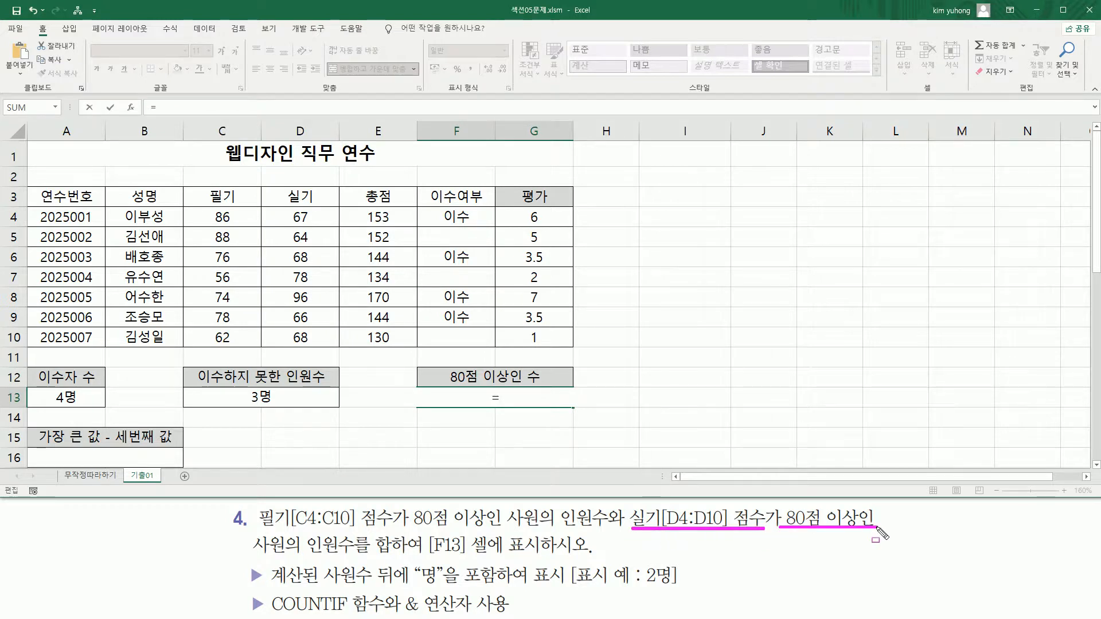
{"action": "left_click_drag", "start_coordinate": [252, 552], "coordinate": [344, 552]}
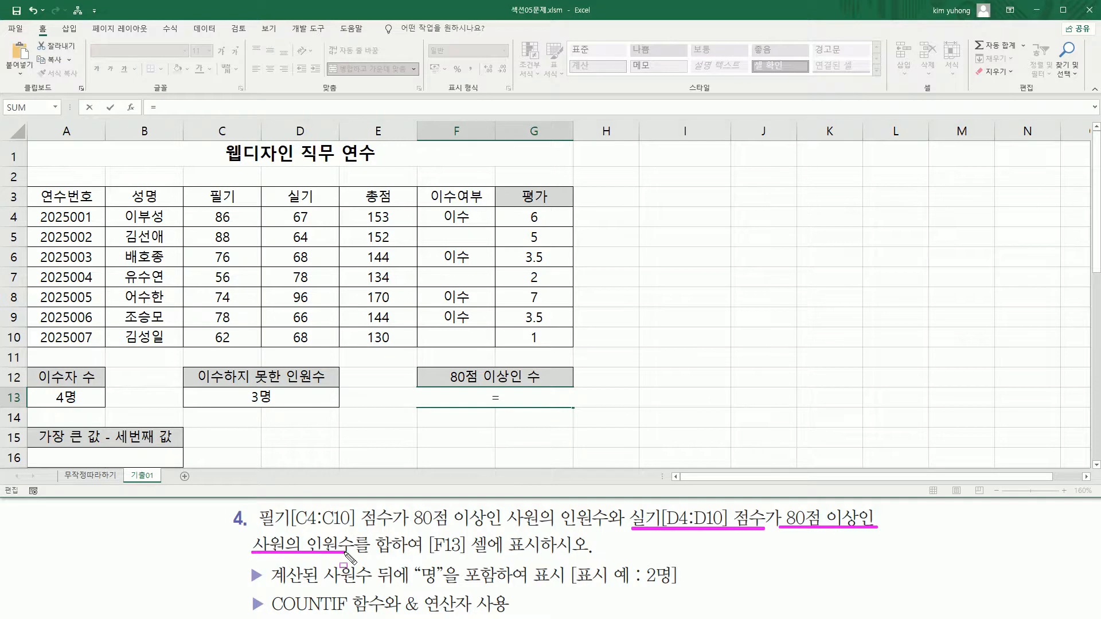
{"action": "key", "text": "Escape"}
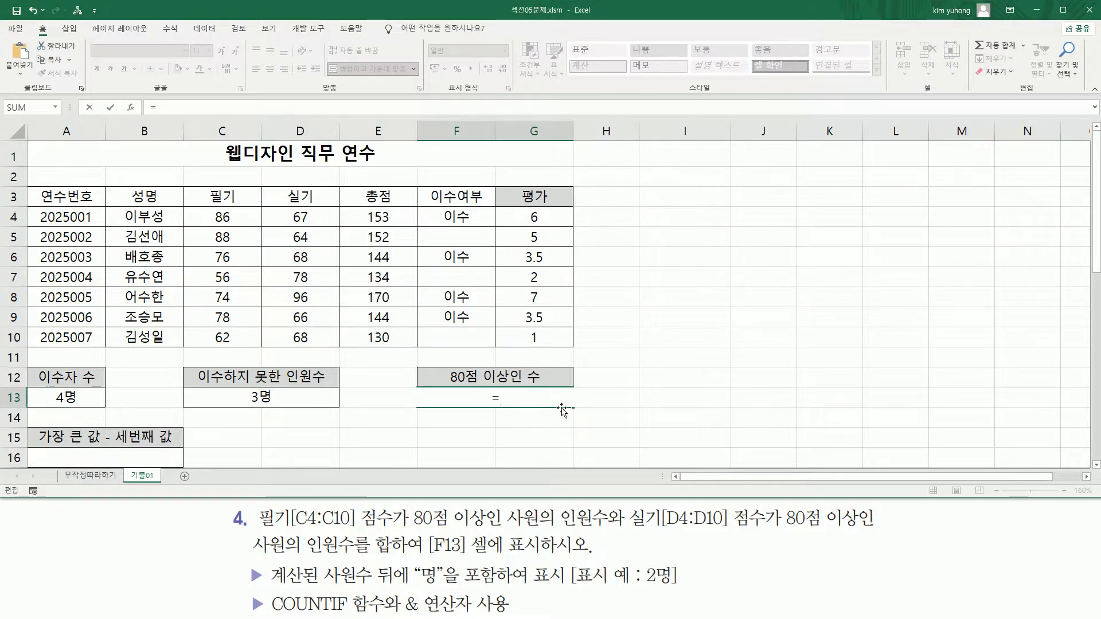
{"action": "type", "text": "COUNTIF("}
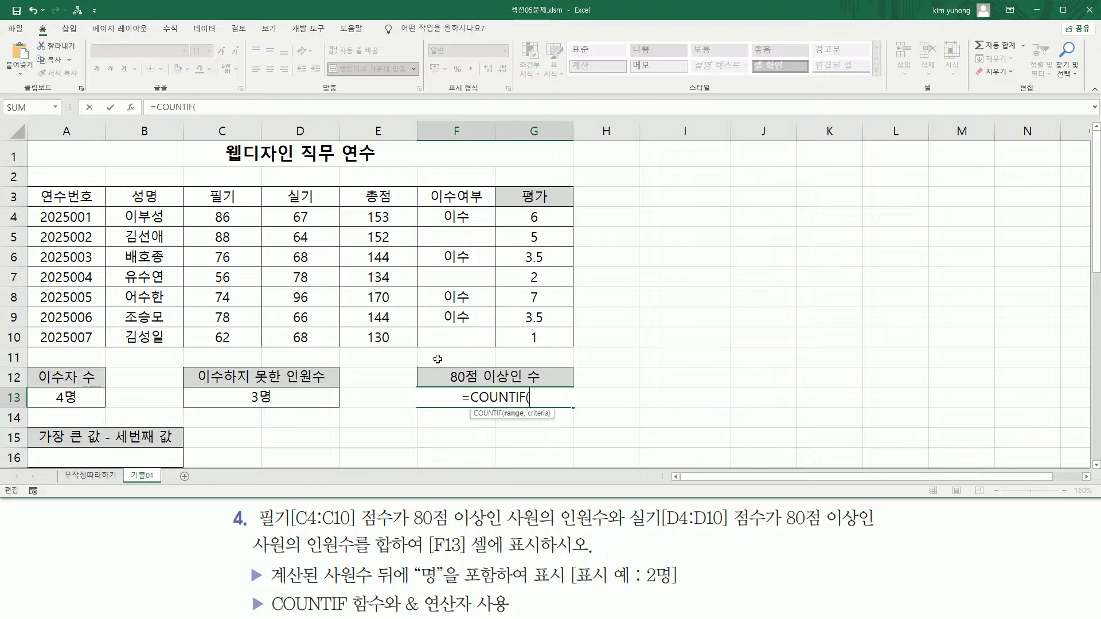
{"action": "left_click_drag", "start_coordinate": [316, 228], "coordinate": [308, 339]}
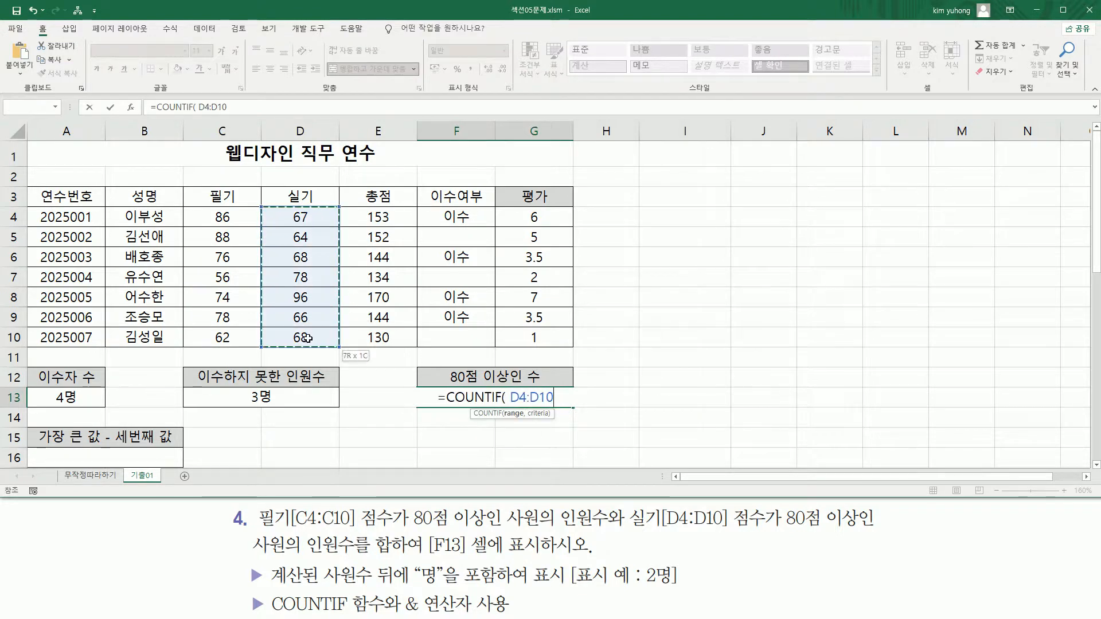
{"action": "type", "text": ","}
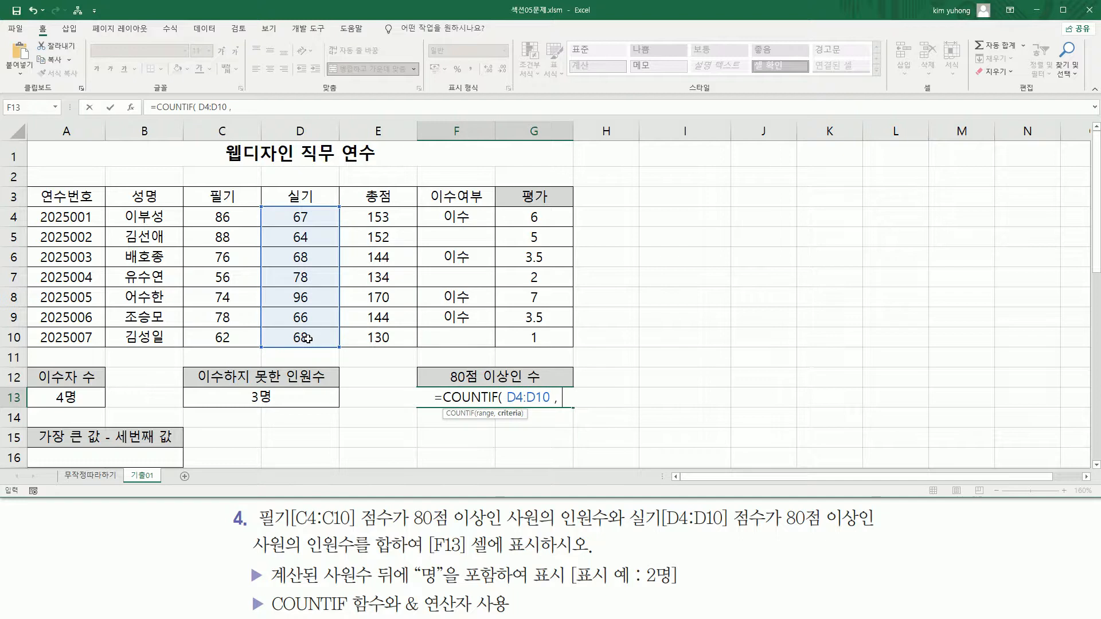
{"action": "type", "text": " \">="}
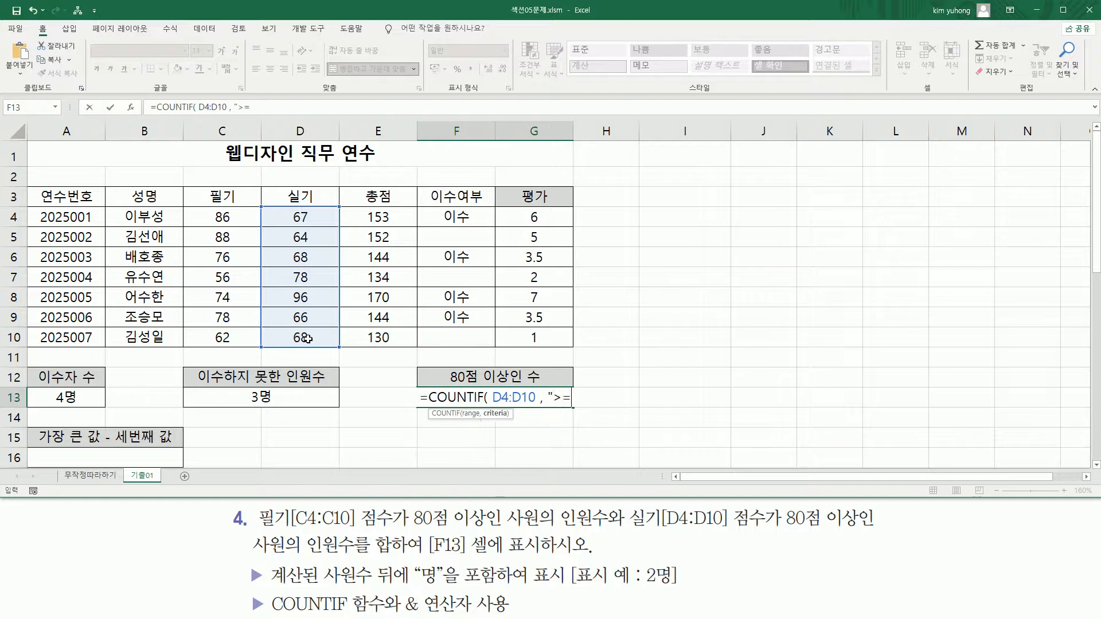
{"action": "type", "text": "80\""}
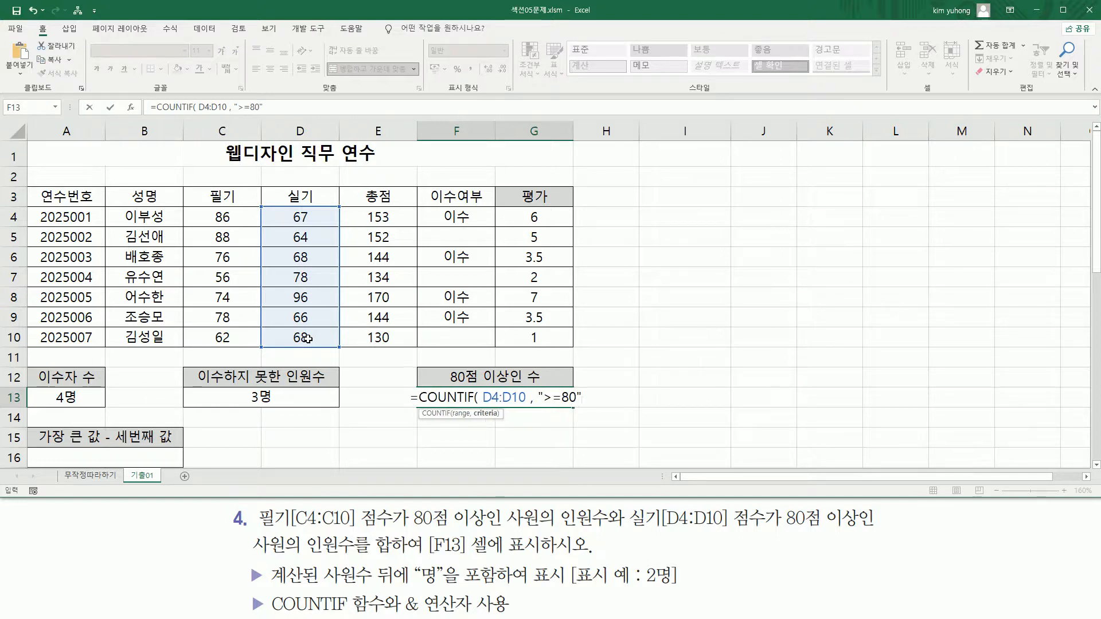
{"action": "type", "text": " )"}
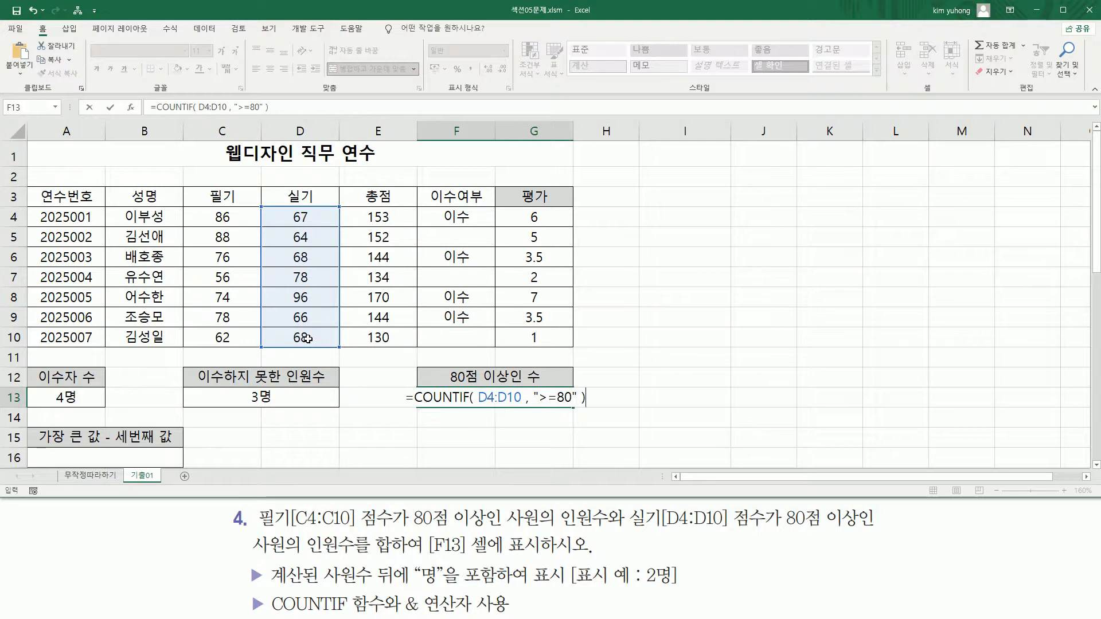
{"action": "key", "text": "Return"}
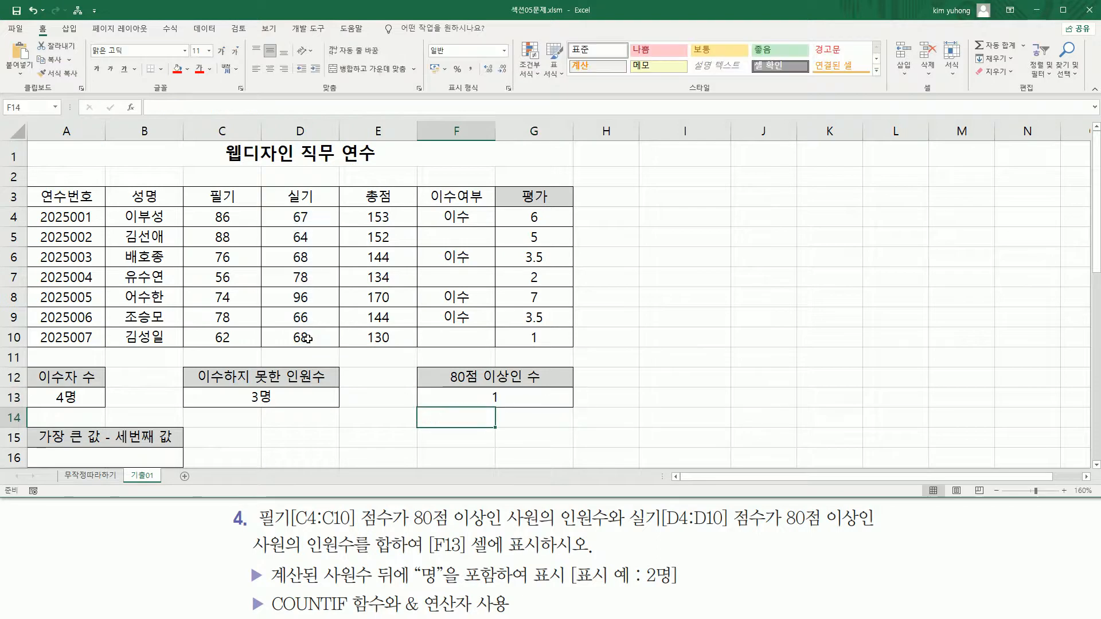
Check the F13 count against the 실기 scores in D4:D10 and reread the instruction to add both counts
{"action": "left_click", "coordinate": [448, 397]}
{"action": "left_click_drag", "start_coordinate": [277, 200], "coordinate": [339, 351]}
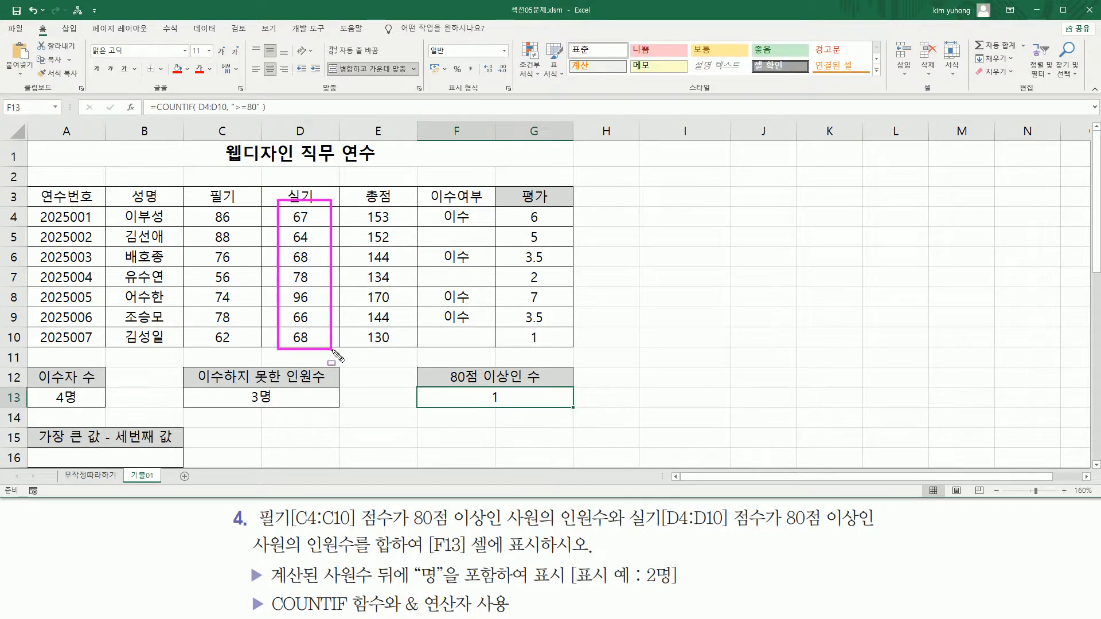
{"action": "left_click_drag", "start_coordinate": [286, 287], "coordinate": [319, 305]}
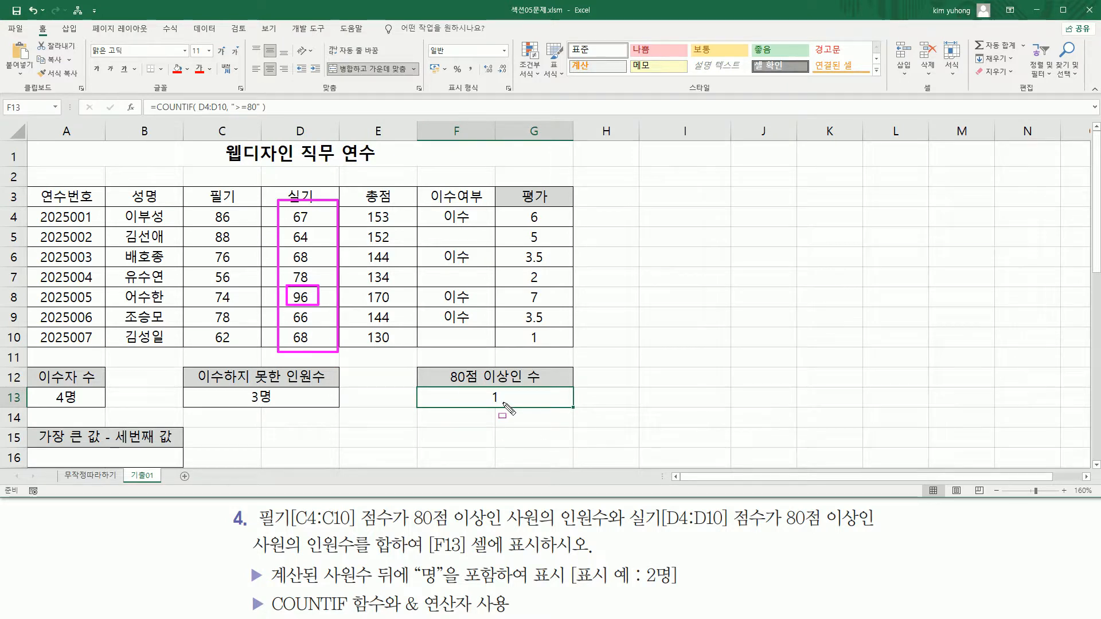
{"action": "key", "text": "Escape"}
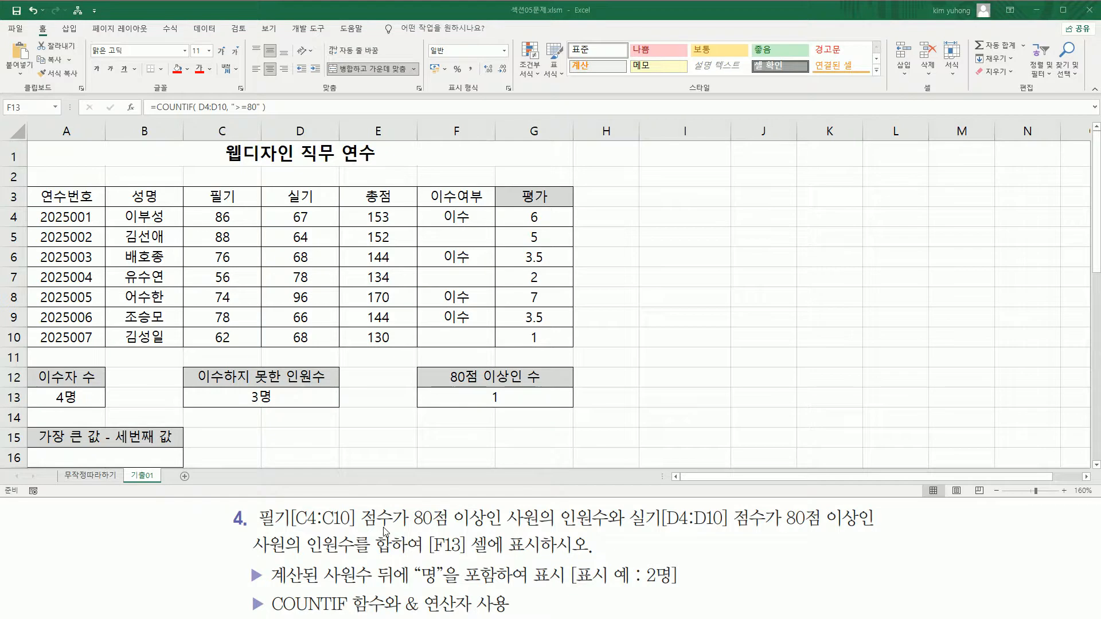
{"action": "mouse_move", "coordinate": [374, 535]}
{"action": "left_mouse_down"}
{"action": "mouse_move", "coordinate": [405, 558]}
{"action": "mouse_move", "coordinate": [571, 568]}
{"action": "left_mouse_up"}
{"action": "key", "text": "Escape"}
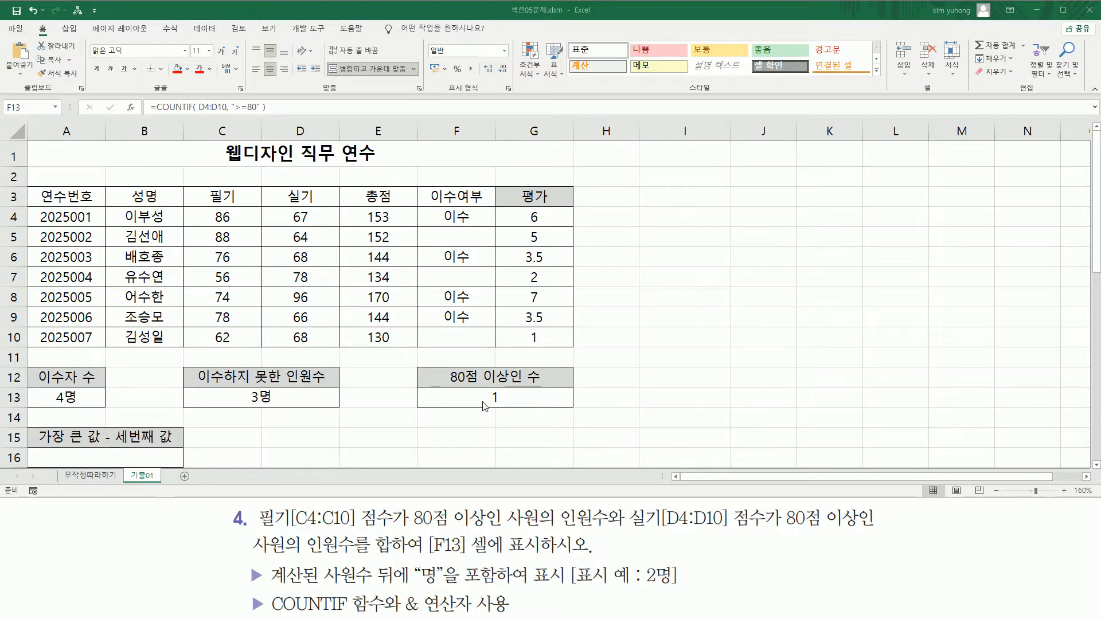
Paste the copied COUNTIF for C4:C10 before the D4:D10 COUNTIF in F13 and join the two with +
{"action": "left_click", "coordinate": [477, 394]}
{"action": "key", "text": "F2"}
{"action": "left_click_drag", "start_coordinate": [459, 399], "coordinate": [623, 400]}
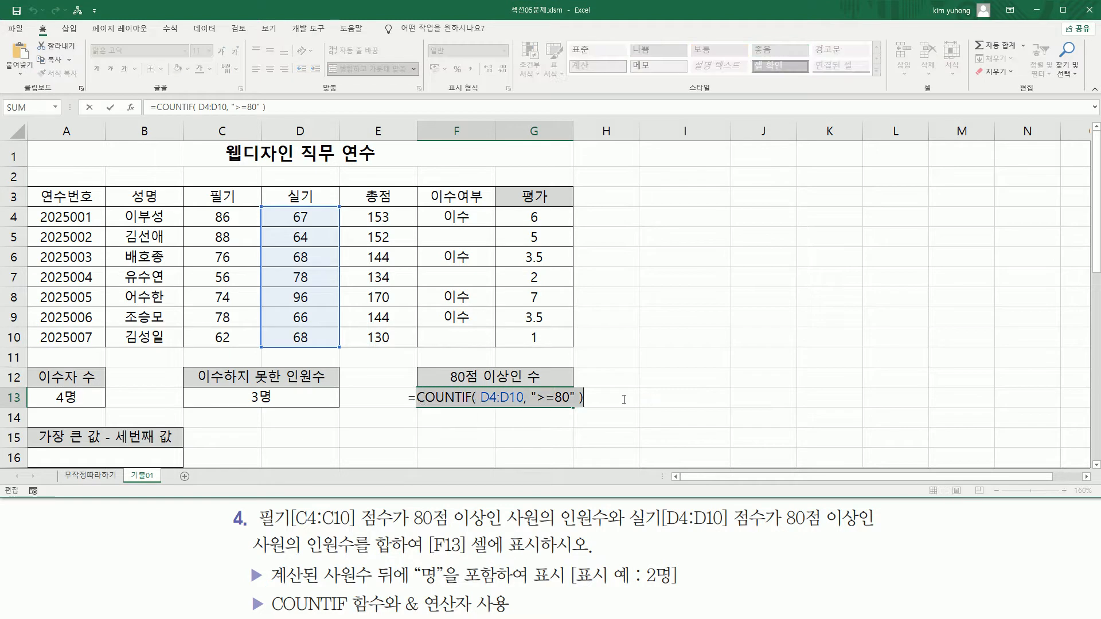
{"action": "left_click", "coordinate": [425, 400]}
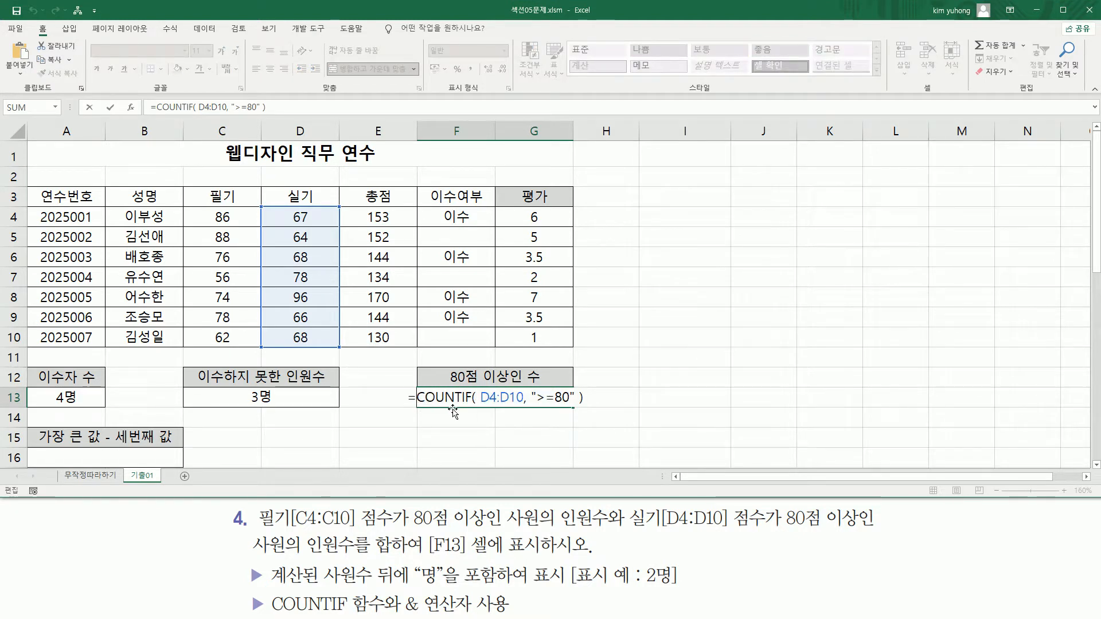
{"action": "key", "text": "ctrl+v"}
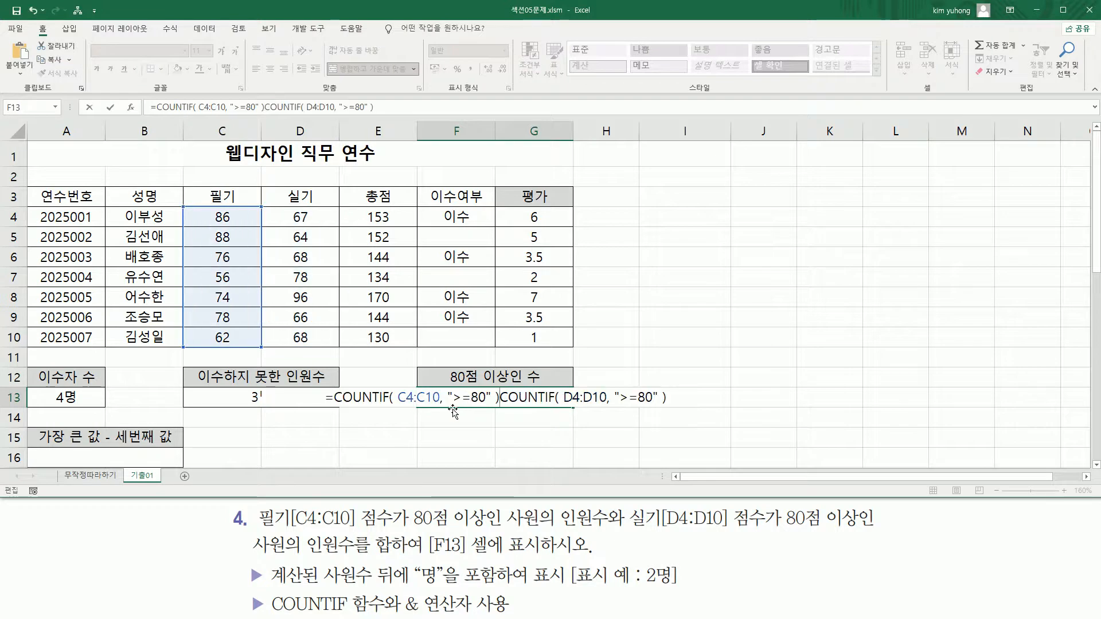
{"action": "type", "text": "+"}
{"action": "left_click_drag", "start_coordinate": [325, 405], "coordinate": [677, 405]}
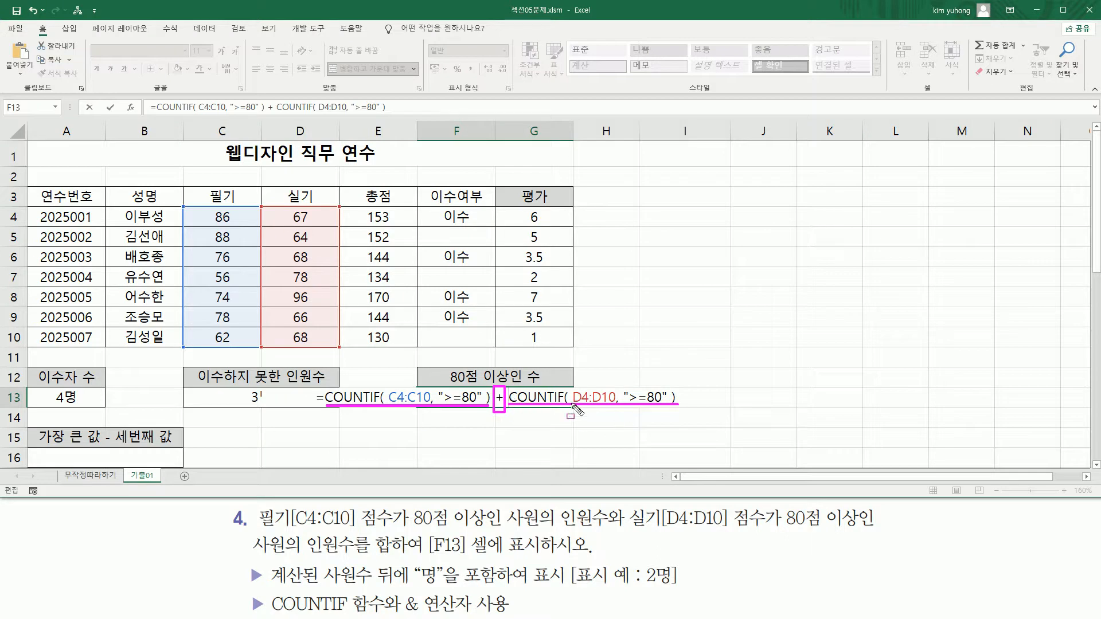
{"action": "key", "text": "Escape"}
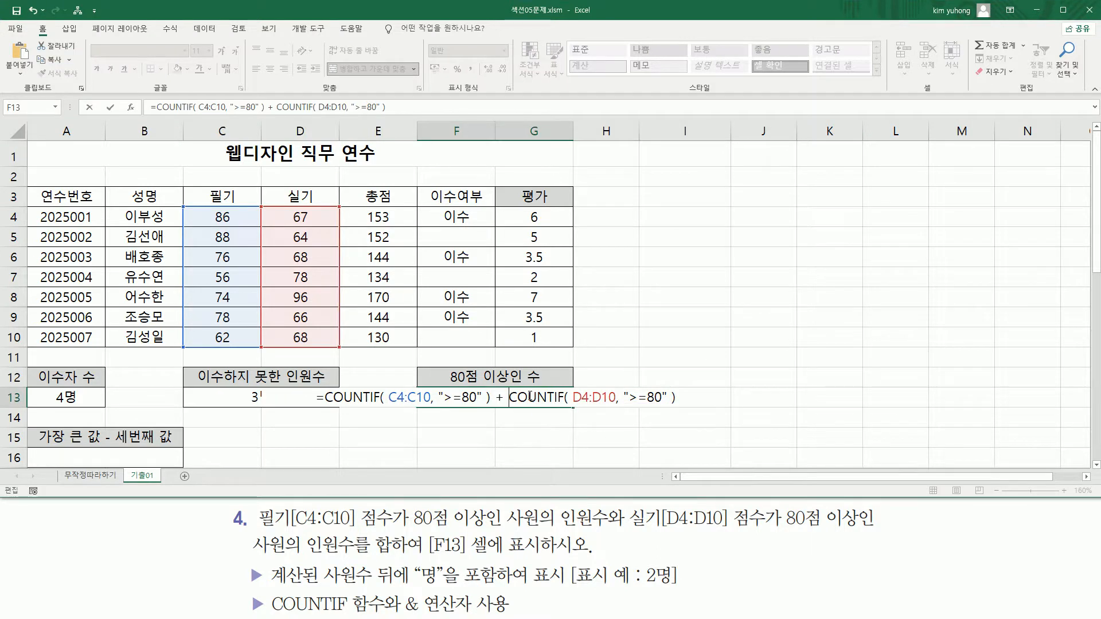
{"action": "key", "text": "Return"}
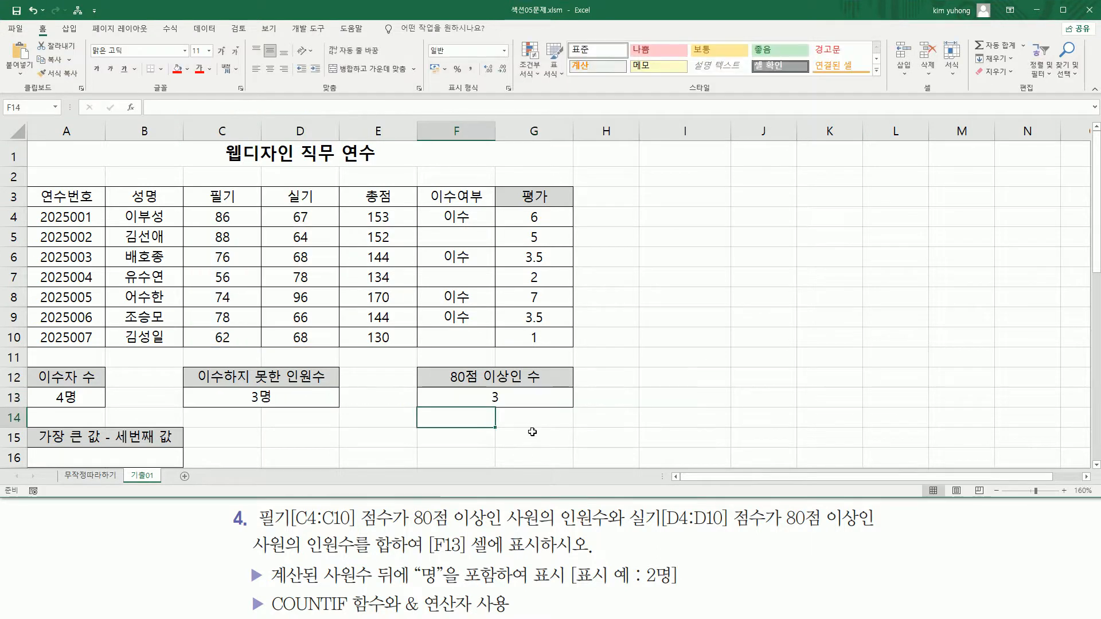
Append & "명" to the end of the F13 formula, as exercise 4's display format requires
{"action": "left_click", "coordinate": [497, 397]}
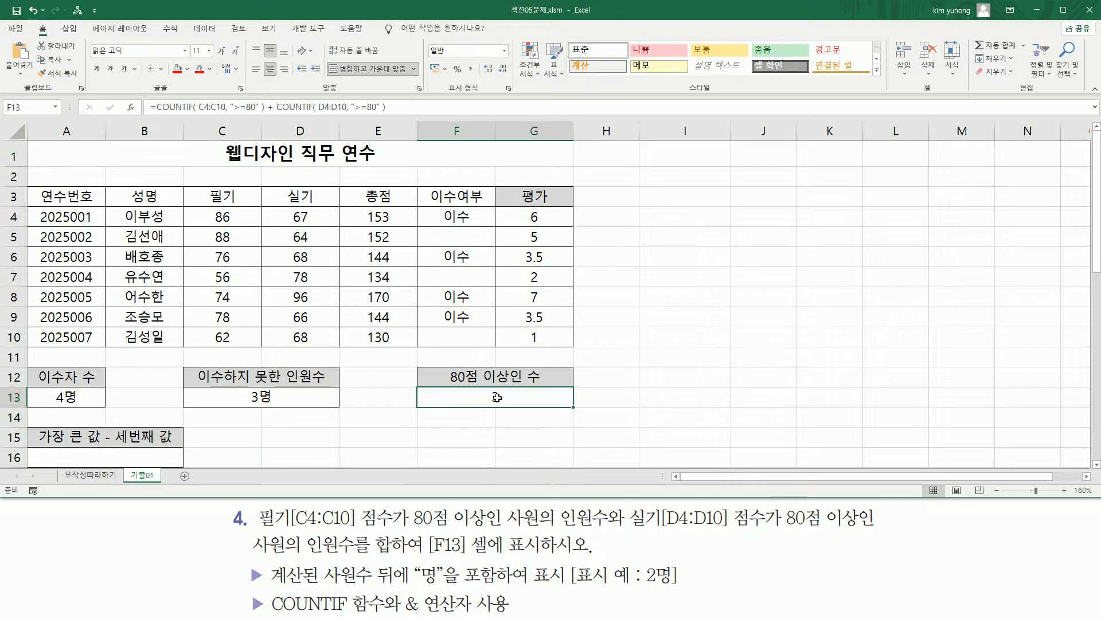
{"action": "left_click_drag", "start_coordinate": [268, 587], "coordinate": [452, 588]}
{"action": "left_click_drag", "start_coordinate": [646, 586], "coordinate": [673, 586]}
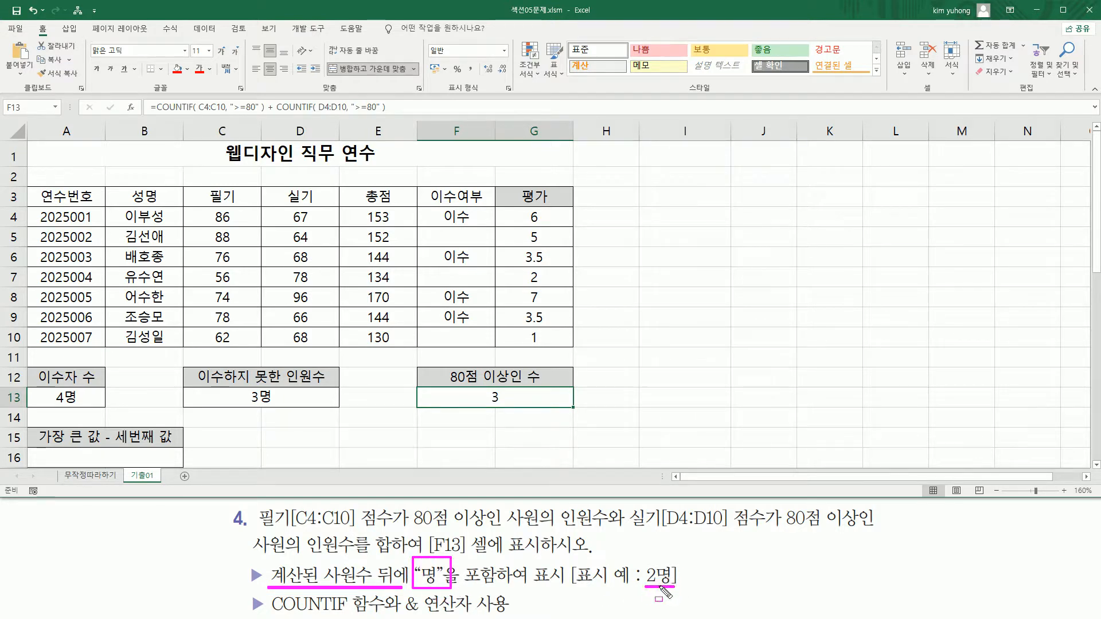
{"action": "left_click_drag", "start_coordinate": [403, 614], "coordinate": [513, 614]}
{"action": "key", "text": "Escape"}
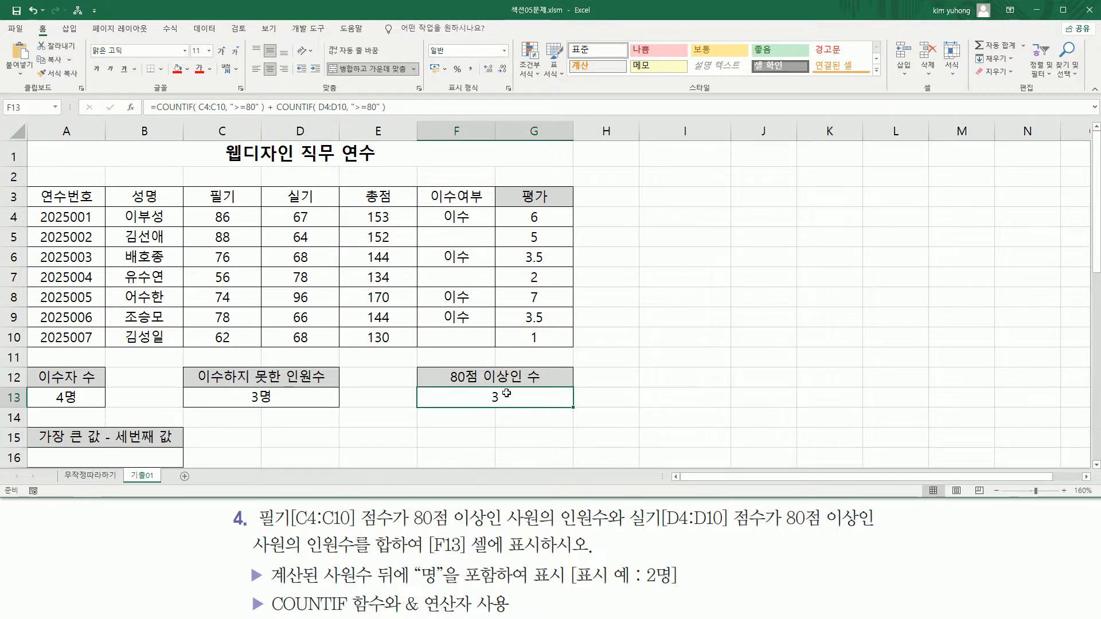
{"action": "double_click", "coordinate": [506, 393]}
{"action": "left_click", "coordinate": [689, 398]}
{"action": "type", "text": "& \""}
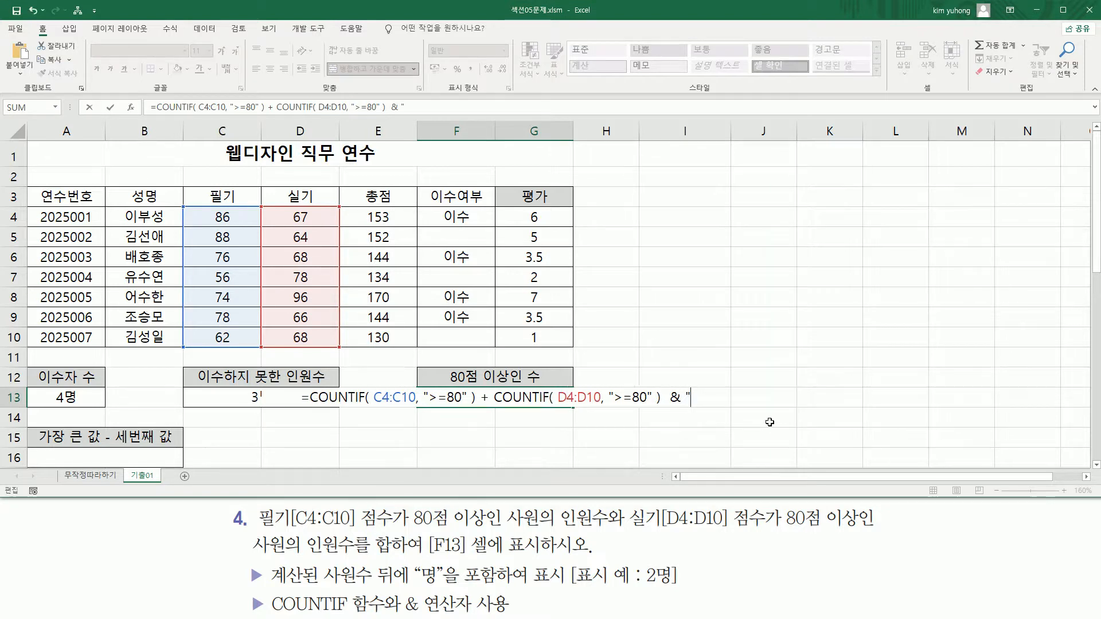
{"action": "type", "text": "명\""}
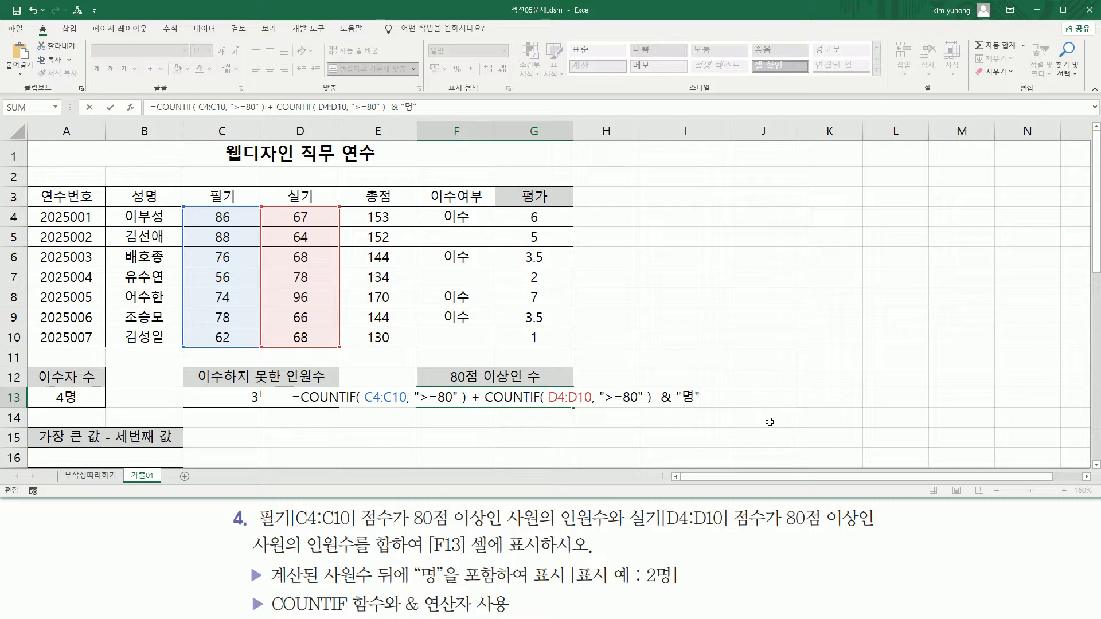
{"action": "key", "text": "Return"}
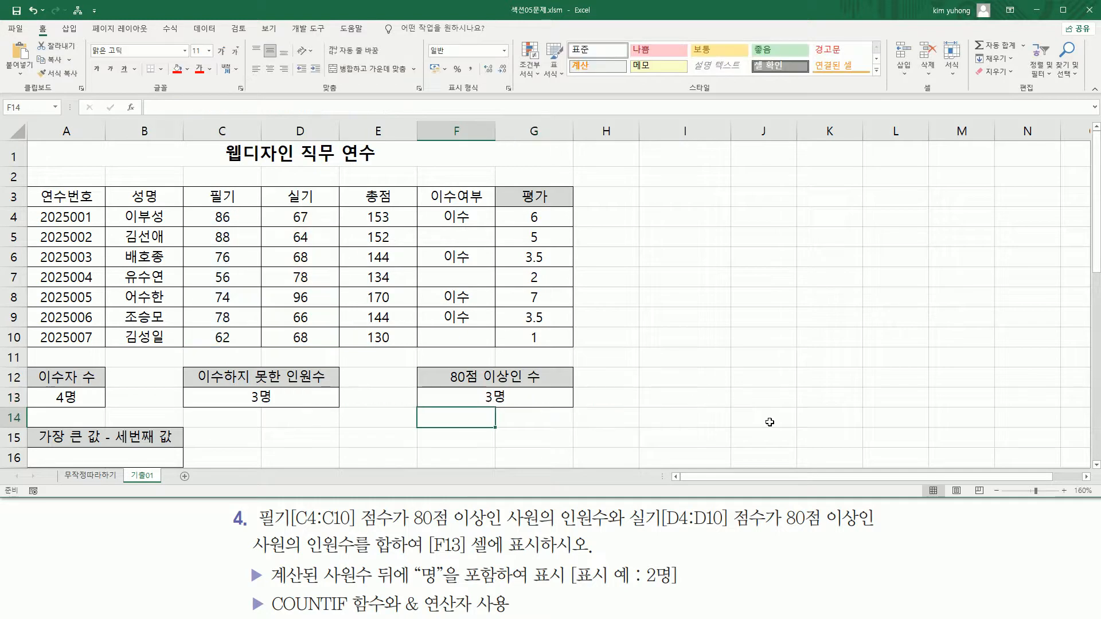
Copy the complete F13 formula into I6 as red text
{"action": "left_click", "coordinate": [480, 400]}
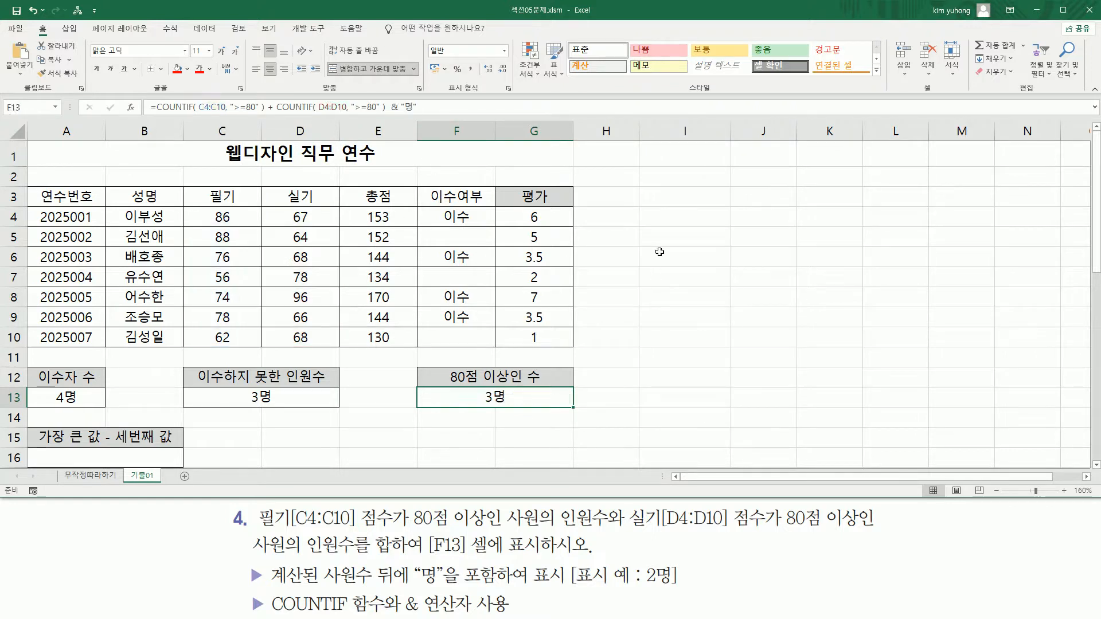
{"action": "left_click", "coordinate": [698, 260]}
{"action": "left_click", "coordinate": [688, 278]}
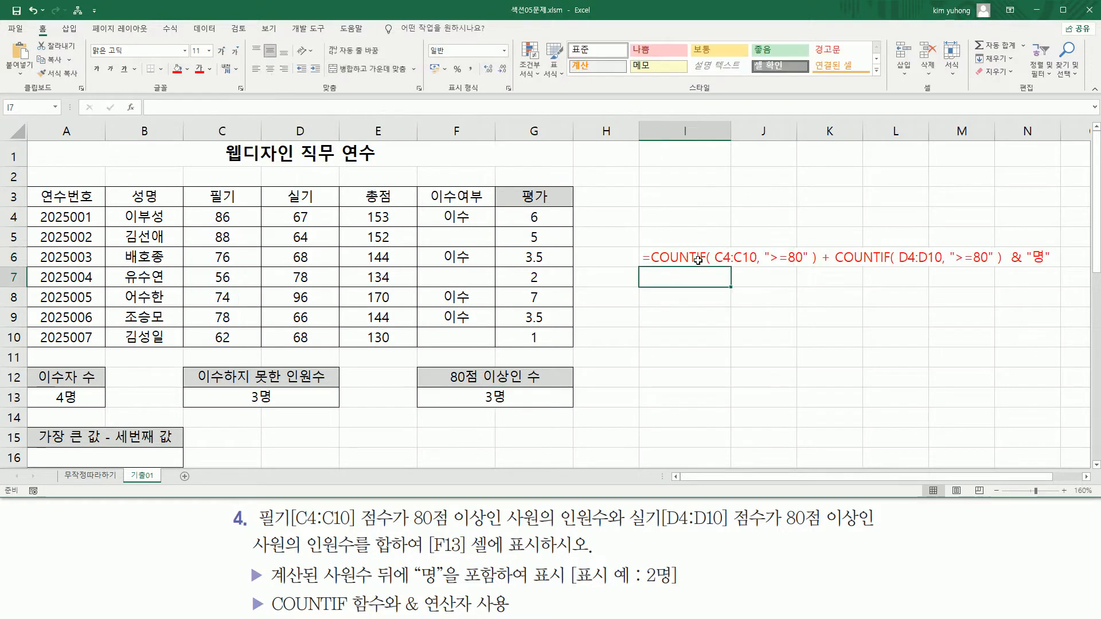
{"action": "left_click", "coordinate": [693, 316]}
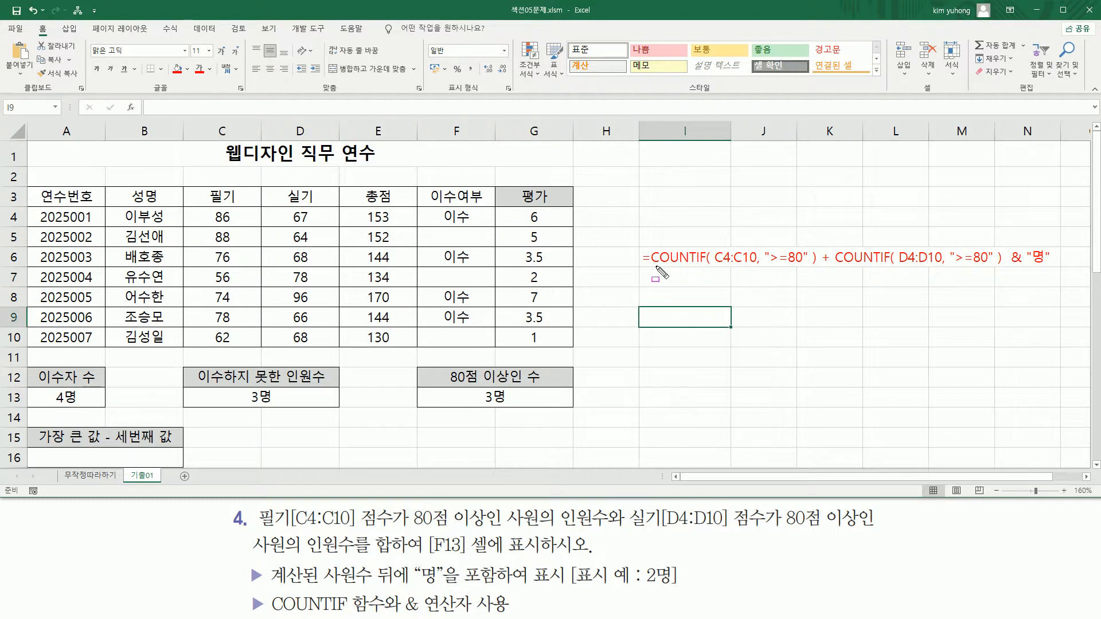
Review the formula text in I6: the C4:C10 and D4:D10 COUNTIF parts, the + operator and the & "명" suffix
{"action": "left_click_drag", "start_coordinate": [651, 267], "coordinate": [811, 267]}
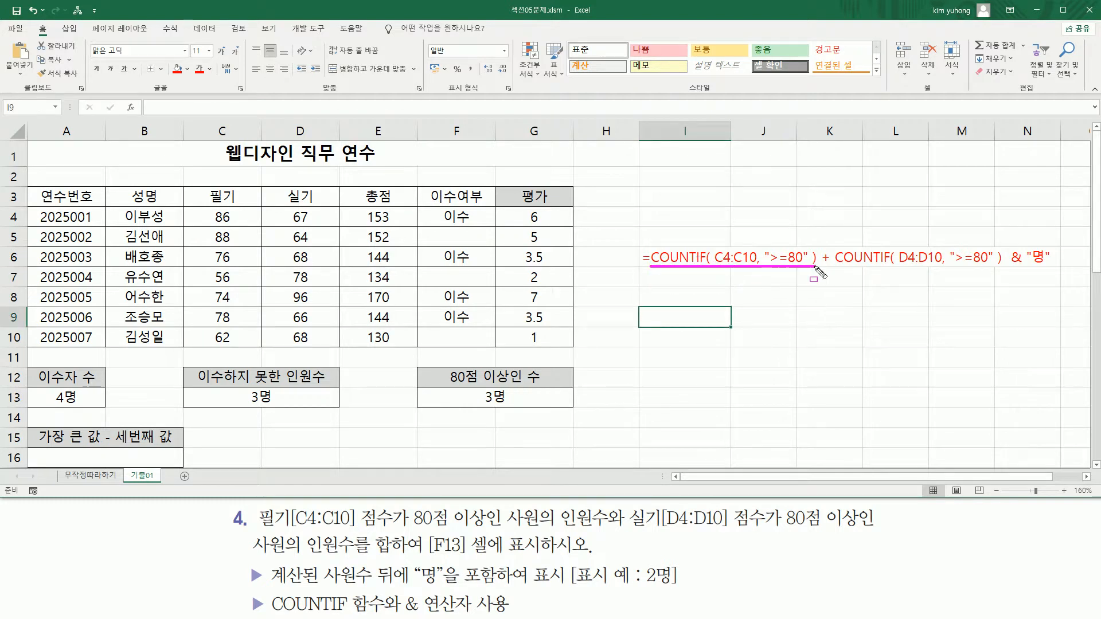
{"action": "mouse_move", "coordinate": [716, 240]}
{"action": "left_mouse_down"}
{"action": "mouse_move", "coordinate": [752, 252]}
{"action": "mouse_move", "coordinate": [752, 278]}
{"action": "left_mouse_up"}
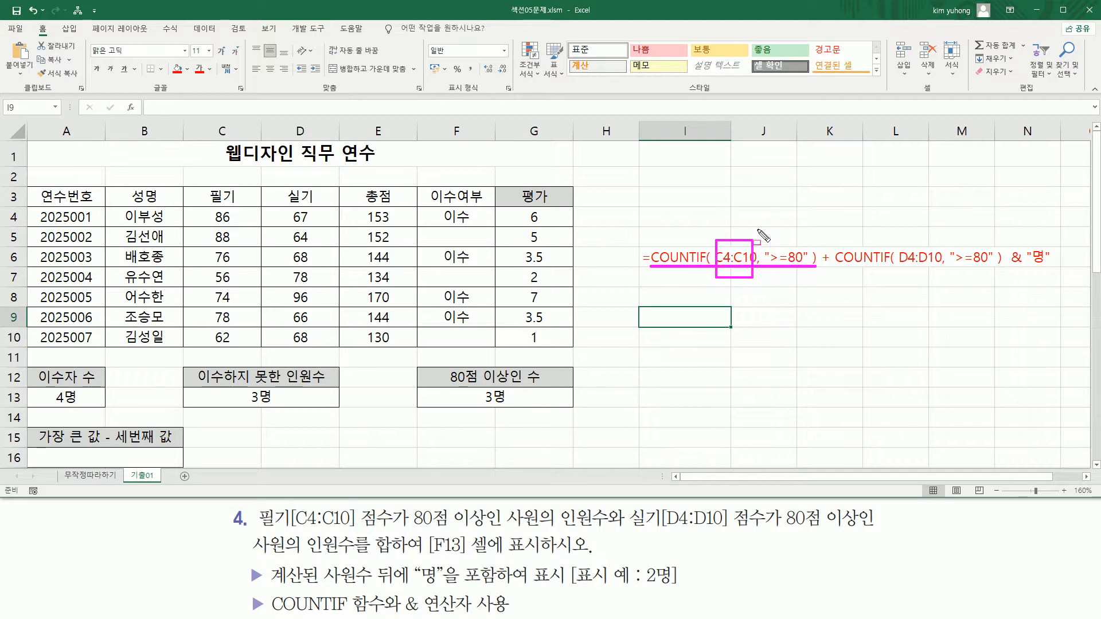
{"action": "left_click_drag", "start_coordinate": [832, 267], "coordinate": [1003, 267]}
{"action": "left_click_drag", "start_coordinate": [901, 244], "coordinate": [936, 280]}
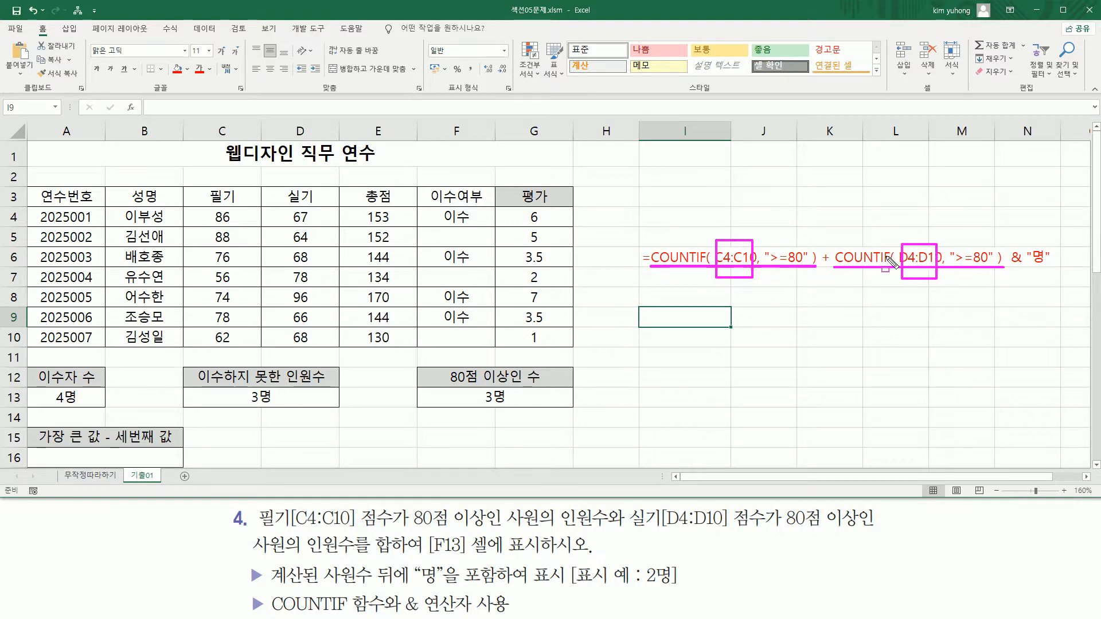
{"action": "left_click_drag", "start_coordinate": [821, 242], "coordinate": [832, 279]}
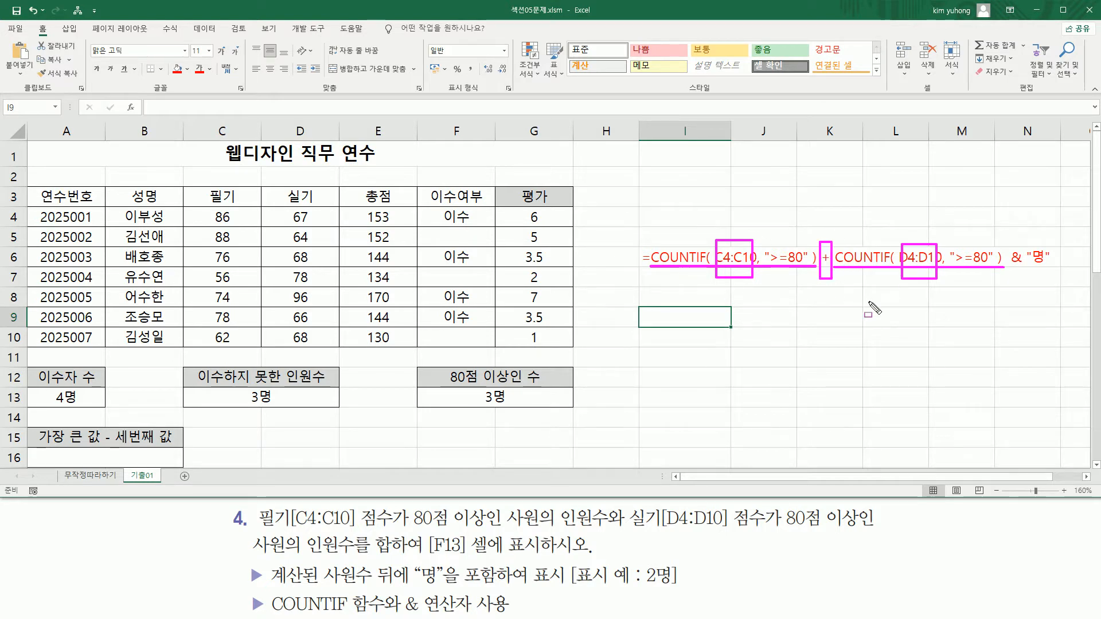
{"action": "left_click_drag", "start_coordinate": [1008, 232], "coordinate": [1053, 275]}
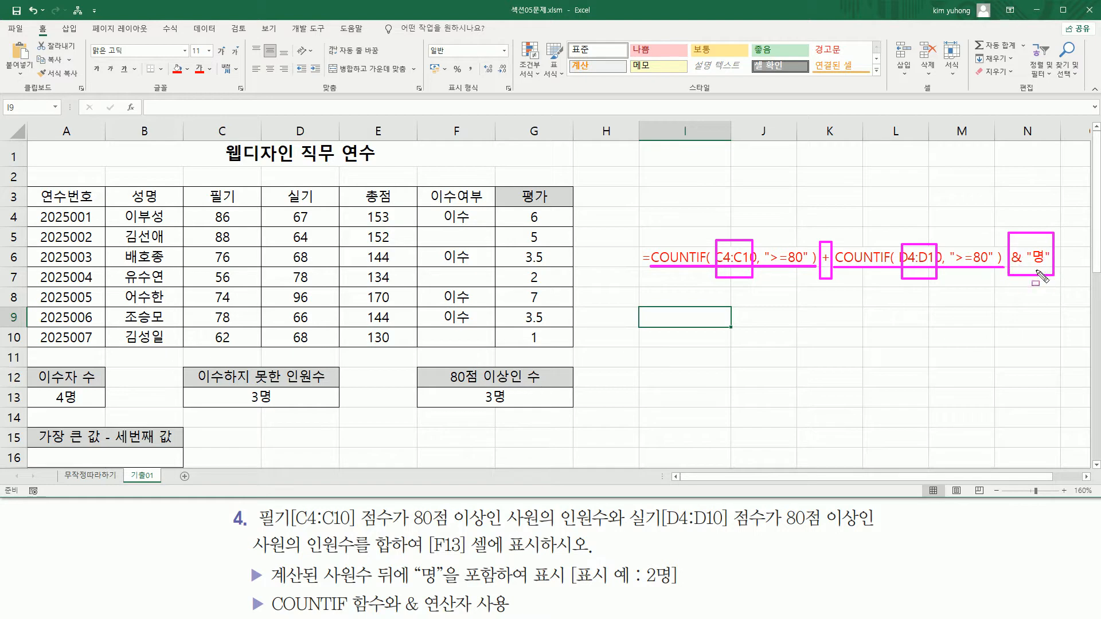
{"action": "key", "text": "Escape"}
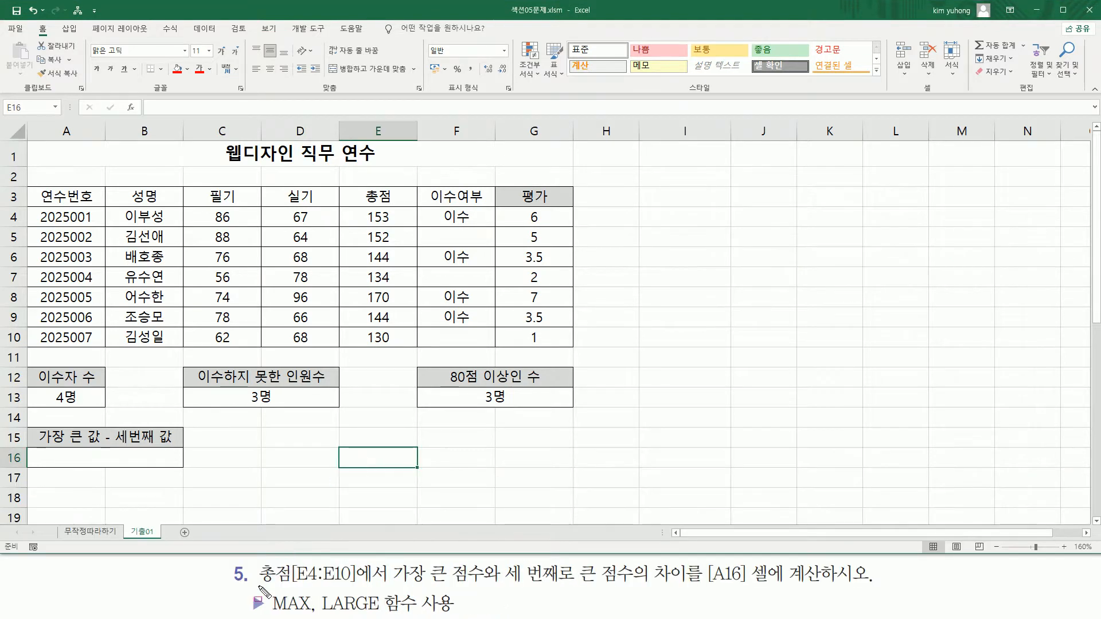
Review exercise 5: the totals range E4:E10, the largest and third-largest difference, target cell A16, and the required MAX and LARGE functions
{"action": "mouse_move", "coordinate": [259, 587]}
{"action": "left_mouse_down"}
{"action": "mouse_move", "coordinate": [359, 586]}
{"action": "mouse_move", "coordinate": [359, 562]}
{"action": "left_mouse_up"}
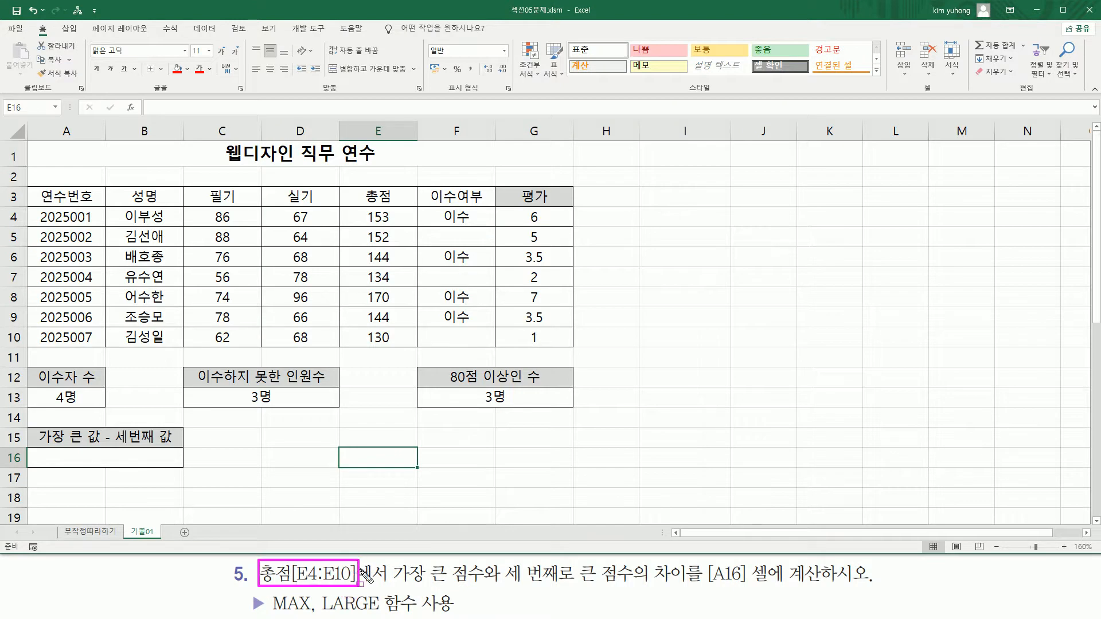
{"action": "left_click_drag", "start_coordinate": [360, 199], "coordinate": [400, 345]}
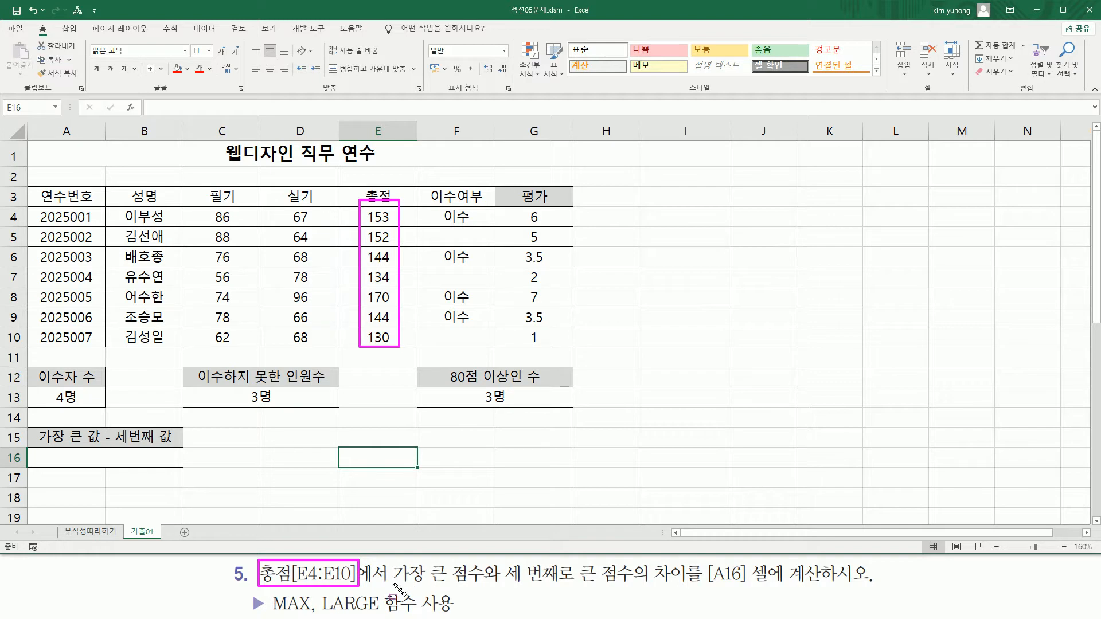
{"action": "left_click_drag", "start_coordinate": [391, 582], "coordinate": [689, 586]}
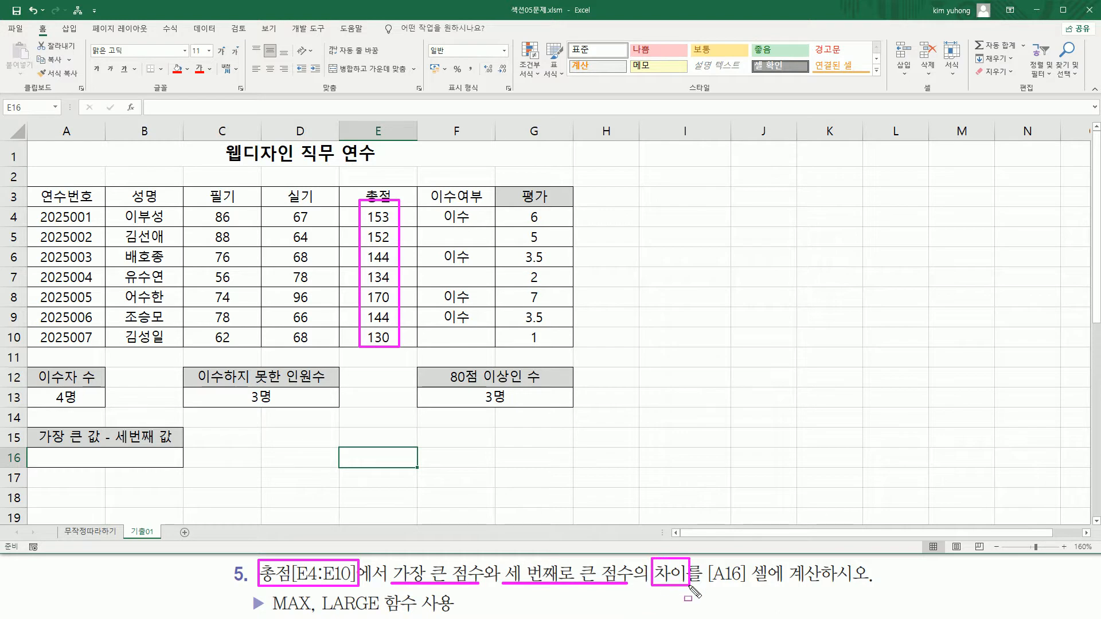
{"action": "left_click_drag", "start_coordinate": [48, 453], "coordinate": [152, 468]}
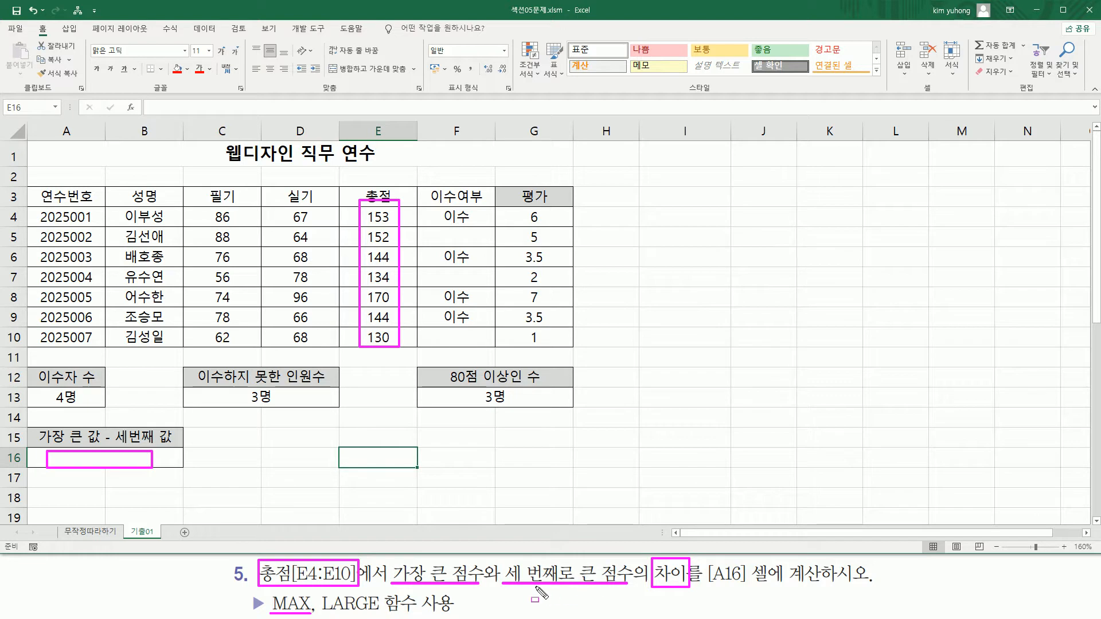
{"action": "left_click_drag", "start_coordinate": [324, 612], "coordinate": [380, 612]}
{"action": "key", "text": "Escape"}
Enter =MAX(E4:E10) in A16 and check the result against the largest total in E4:E10
{"action": "left_click", "coordinate": [120, 455]}
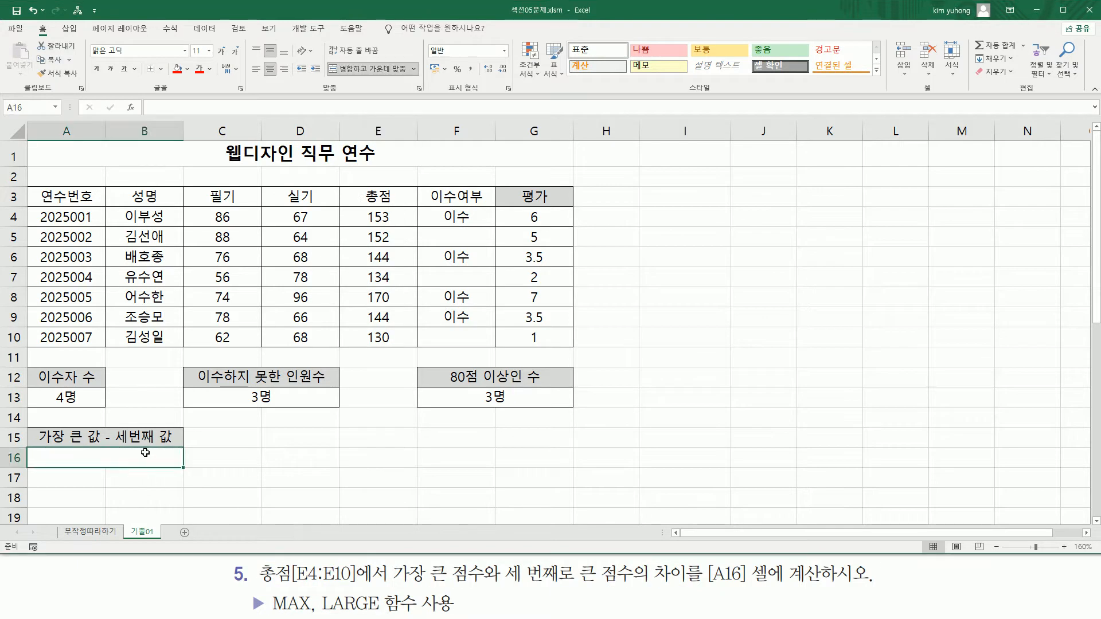
{"action": "type", "text": "=ㅡ"}
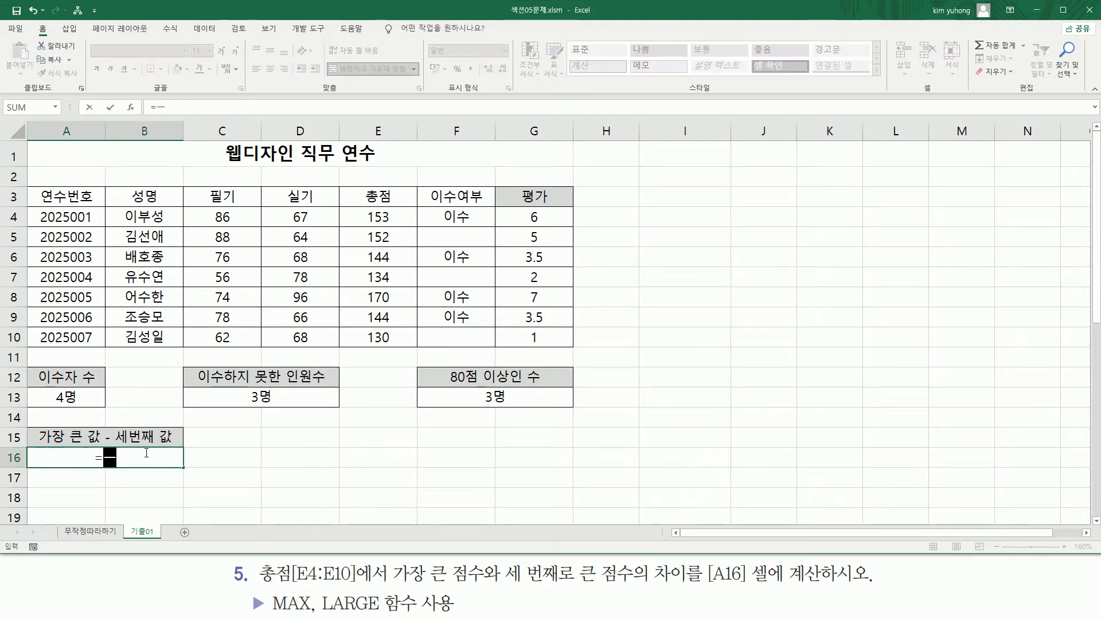
{"action": "type", "text": "ㅁㅌ("}
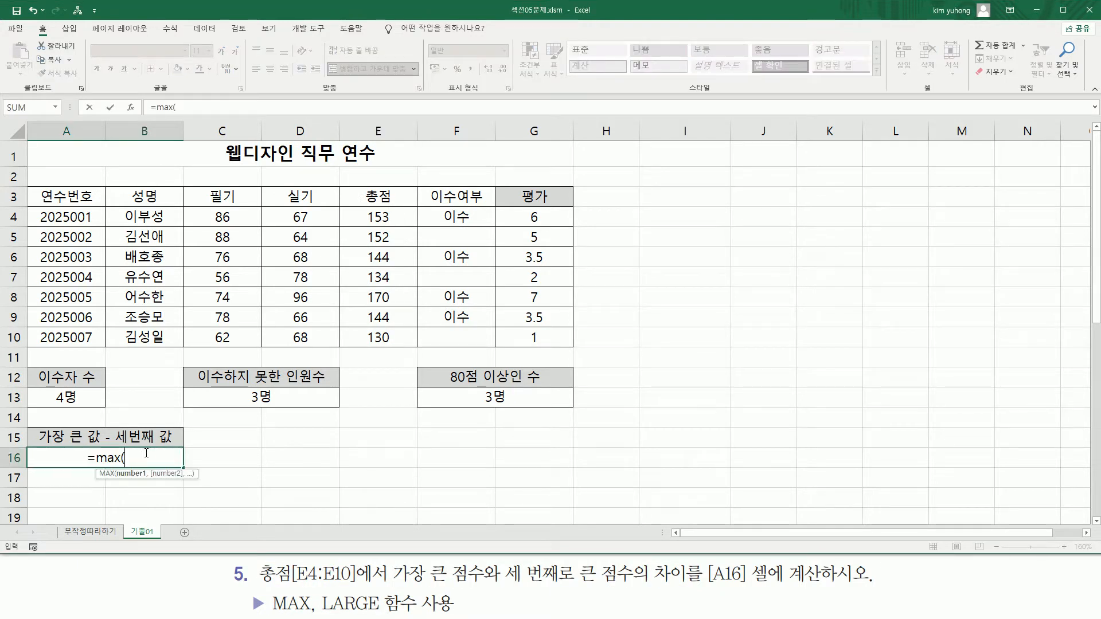
{"action": "left_click_drag", "start_coordinate": [380, 216], "coordinate": [378, 340]}
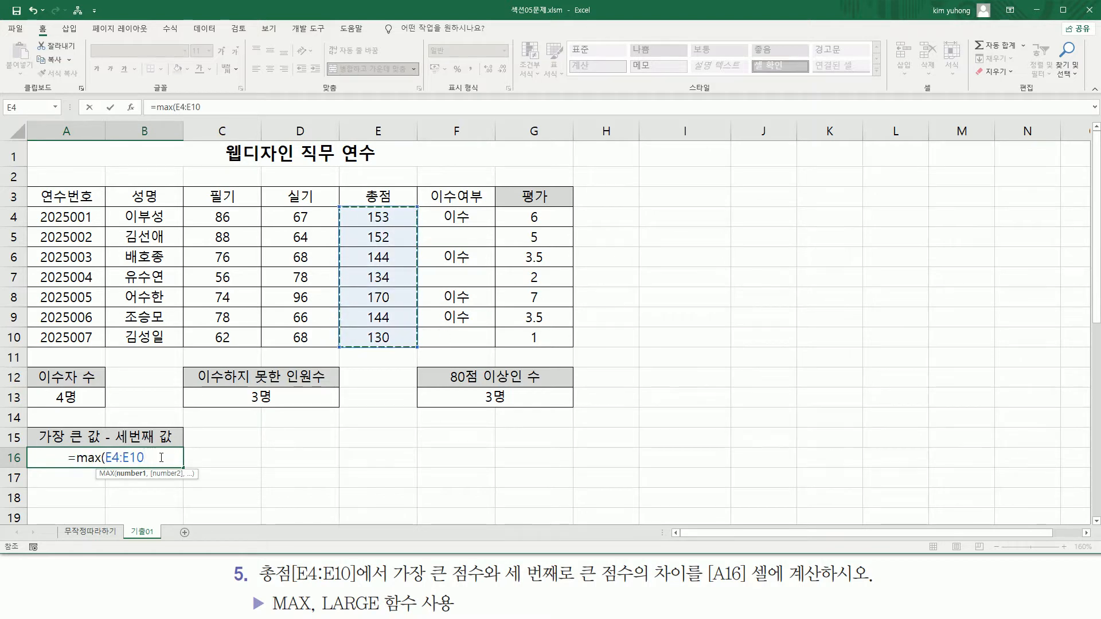
{"action": "type", "text": ")"}
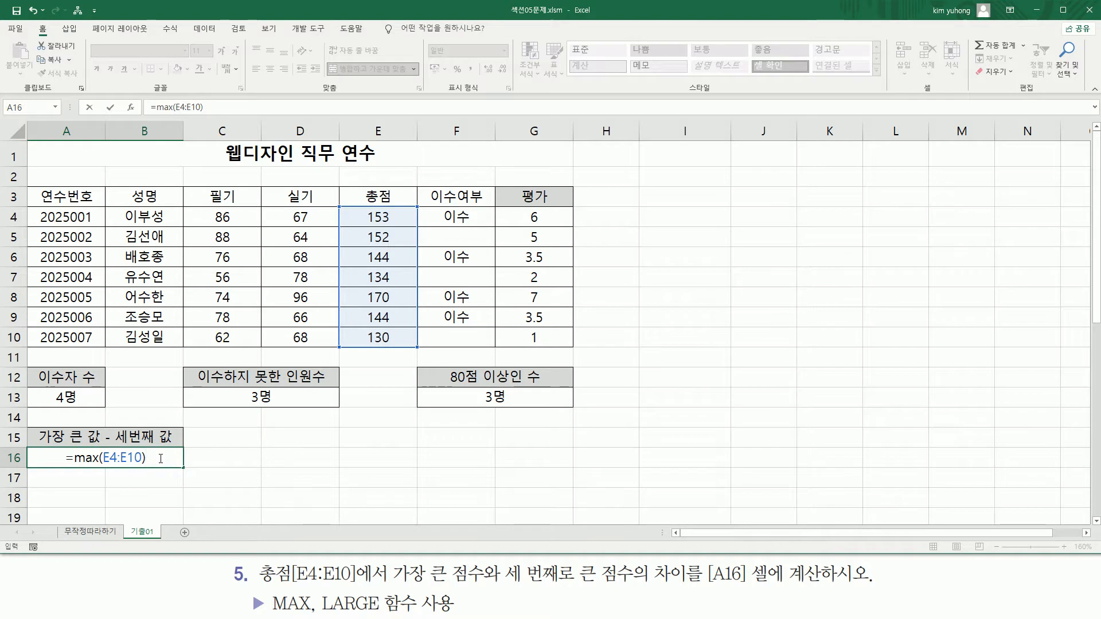
{"action": "key", "text": "Return"}
{"action": "left_click", "coordinate": [160, 458]}
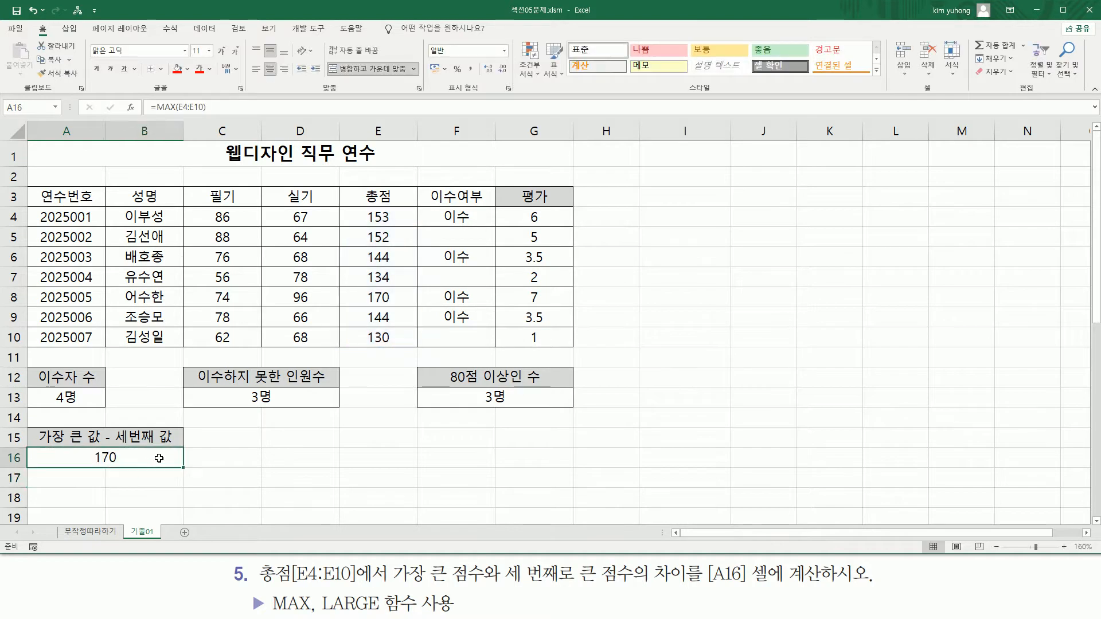
{"action": "mouse_move", "coordinate": [360, 200]}
{"action": "left_mouse_down"}
{"action": "mouse_move", "coordinate": [399, 352]}
{"action": "mouse_move", "coordinate": [407, 348]}
{"action": "left_mouse_up"}
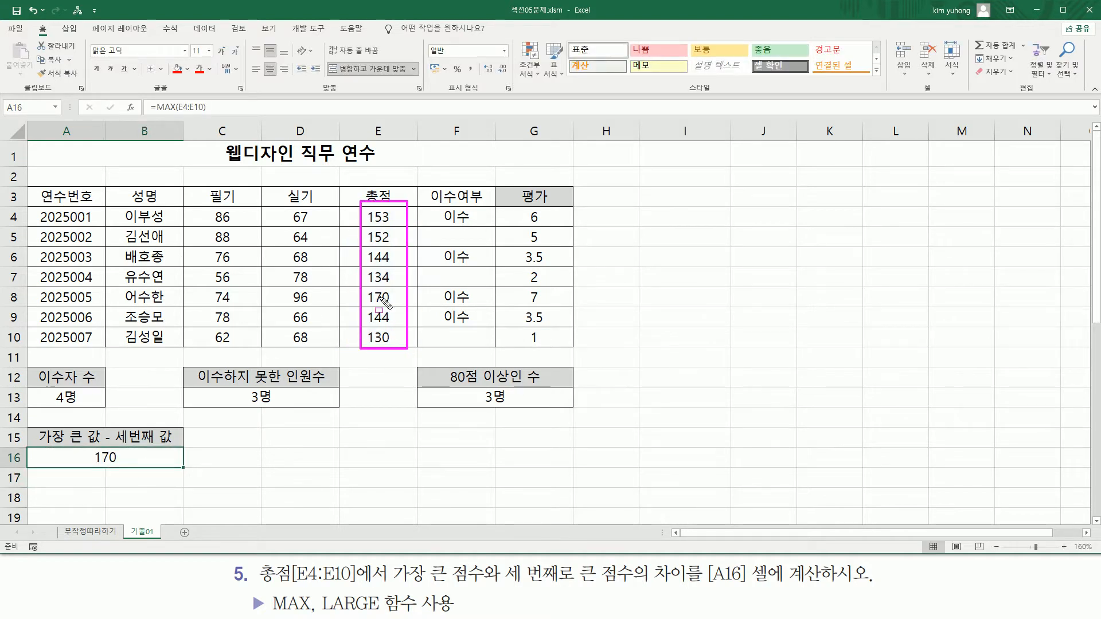
{"action": "left_click_drag", "start_coordinate": [361, 290], "coordinate": [397, 302]}
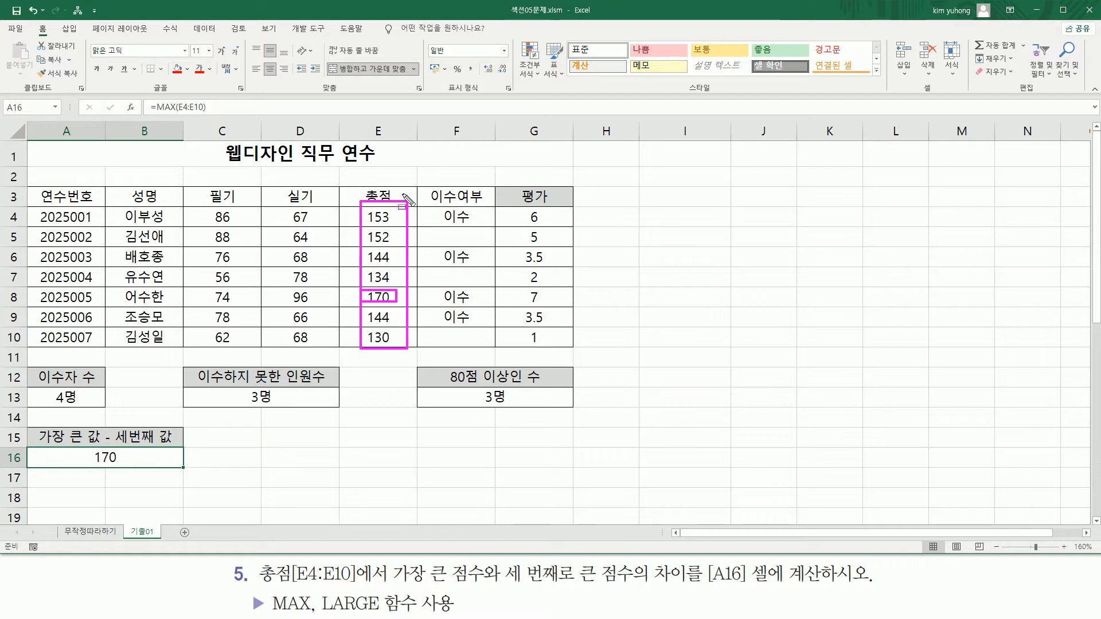
{"action": "key", "text": "Escape"}
Cut the MAX part out of the A16 formula and enter =LARGE( E4:E10, 3 ) in its place
{"action": "double_click", "coordinate": [144, 458]}
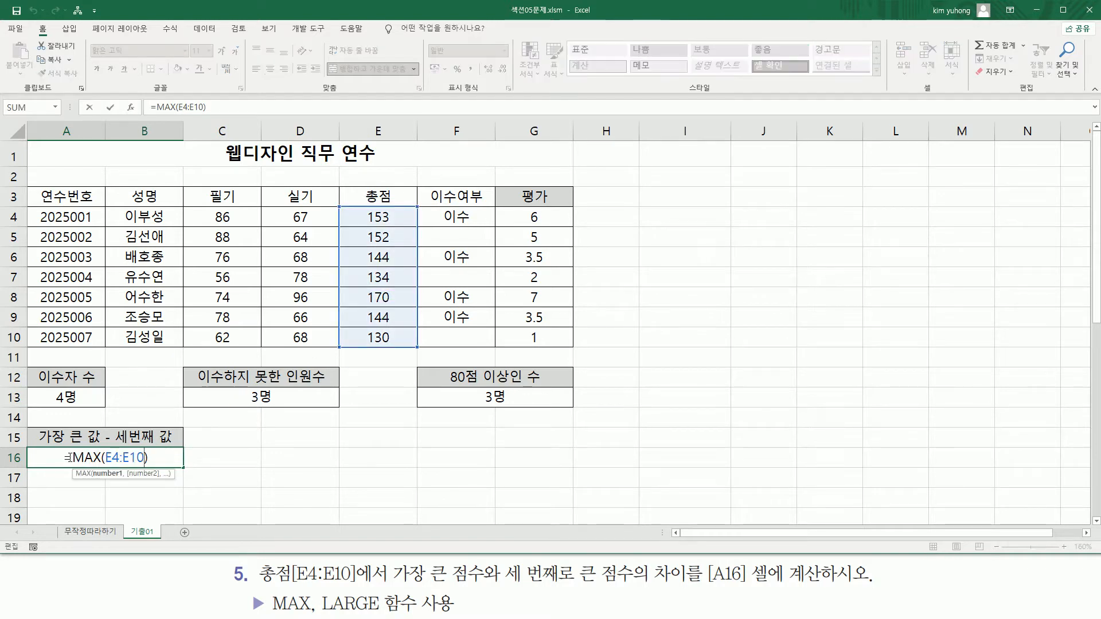
{"action": "left_click_drag", "start_coordinate": [76, 458], "coordinate": [279, 458]}
{"action": "key", "text": "BackSpace"}
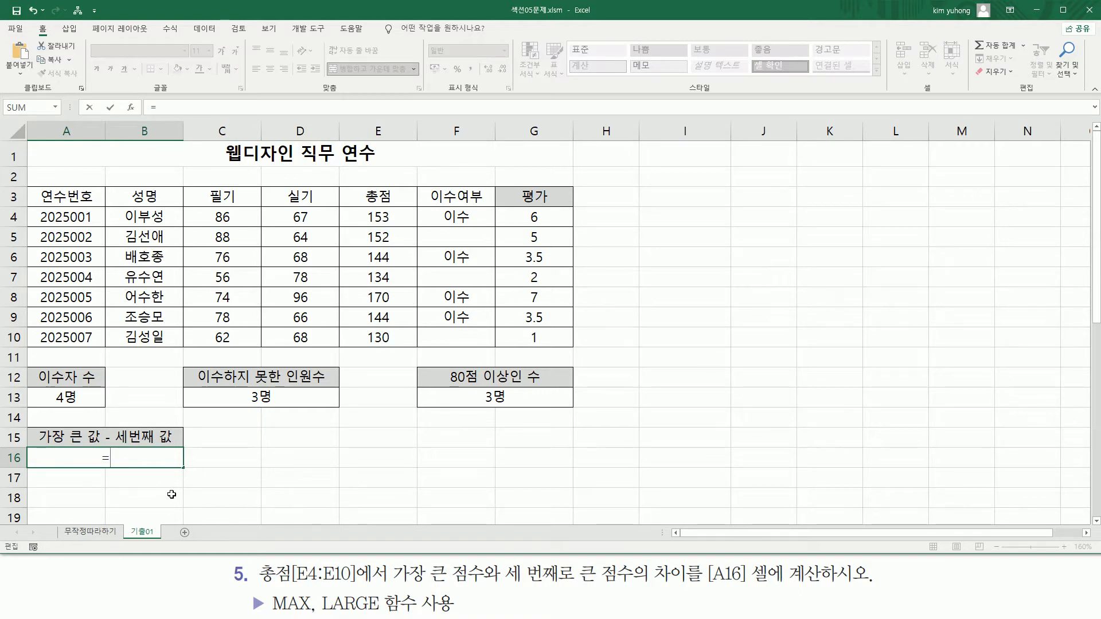
{"action": "type", "text": "LA"}
{"action": "key", "text": "Tab"}
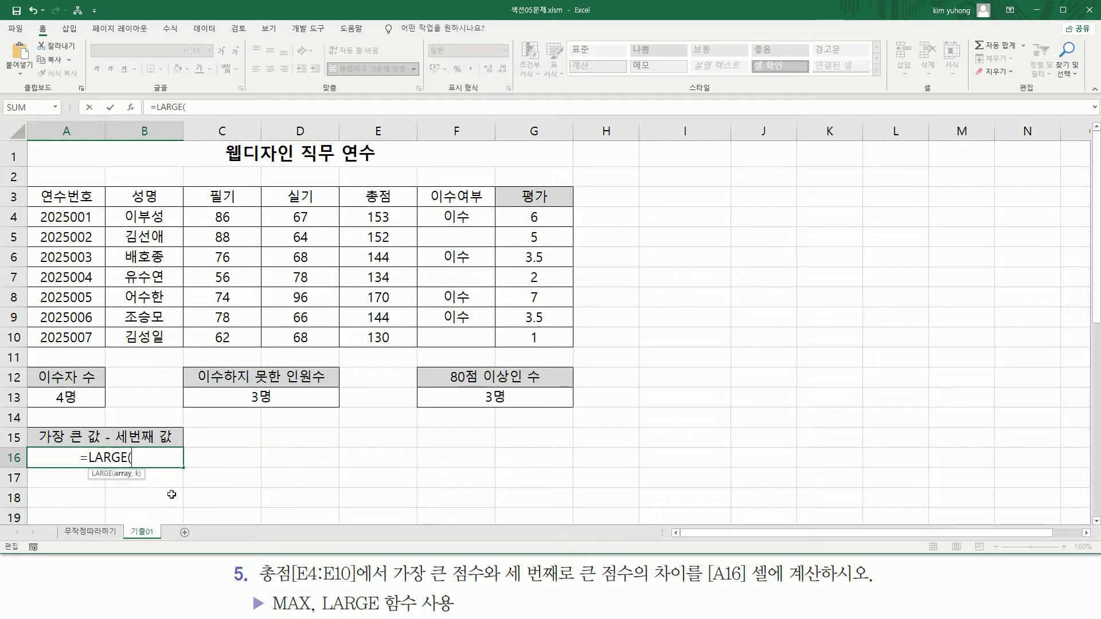
{"action": "left_click_drag", "start_coordinate": [383, 209], "coordinate": [386, 341]}
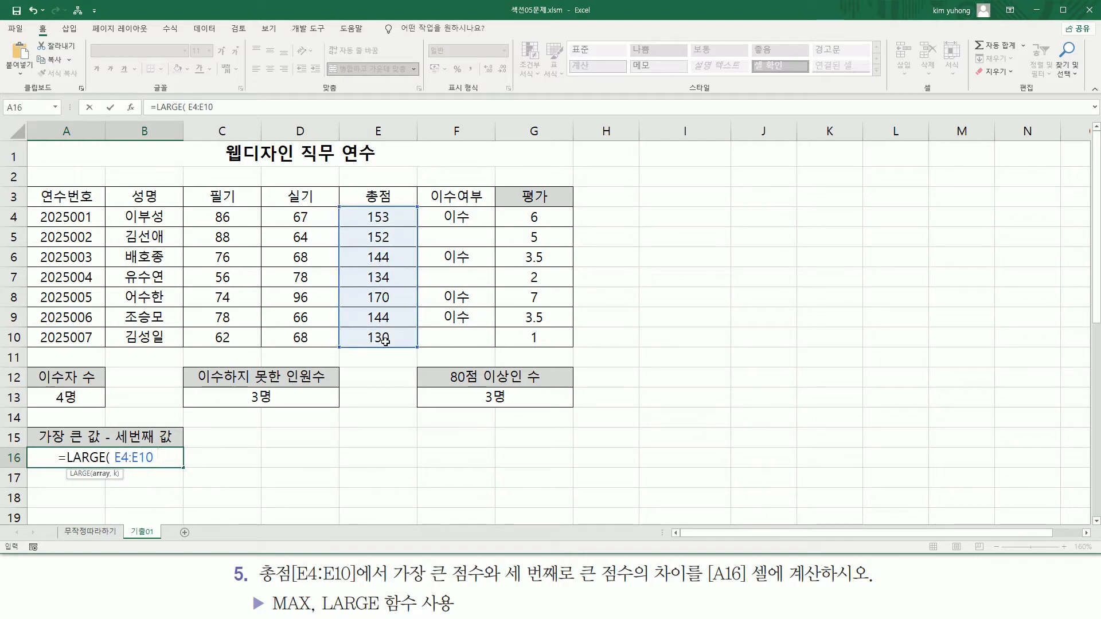
{"action": "type", "text": ", 3"}
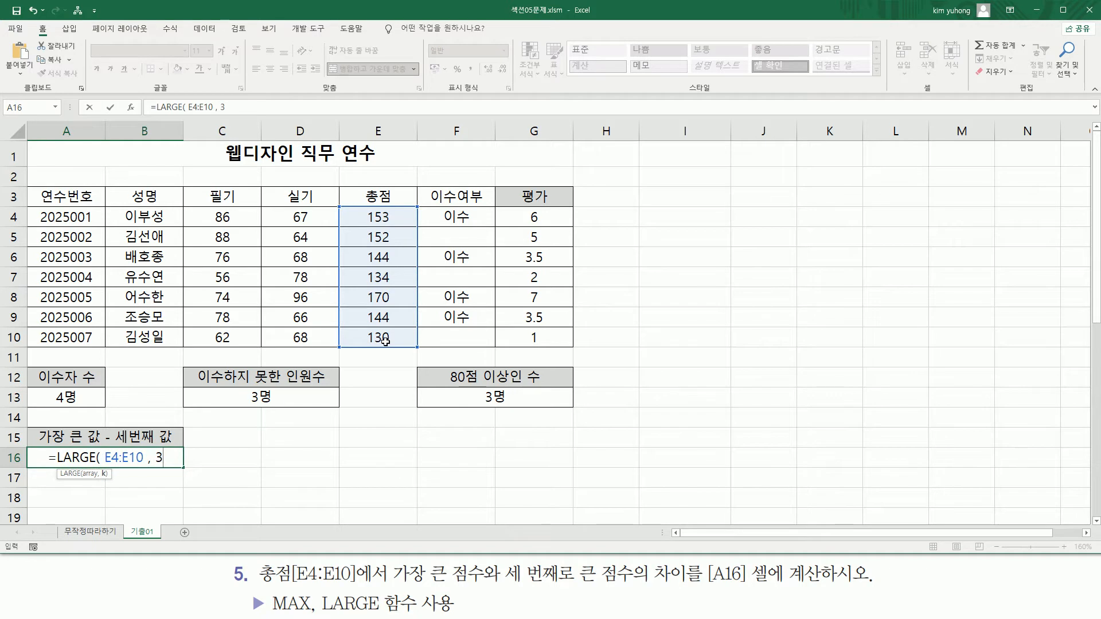
{"action": "type", "text": ")"}
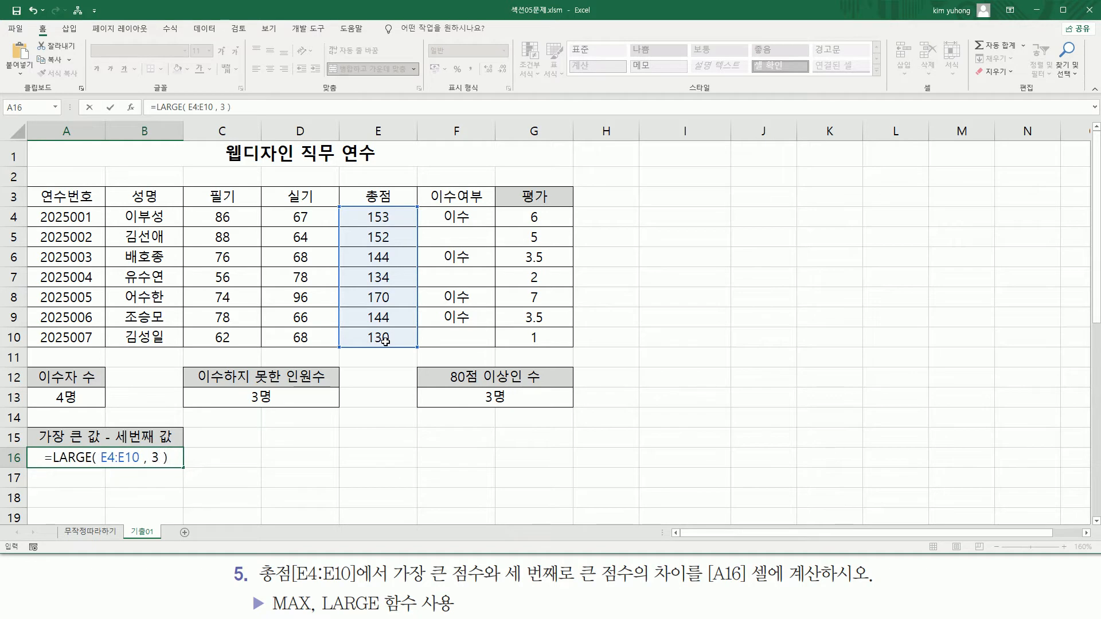
{"action": "key", "text": "Return"}
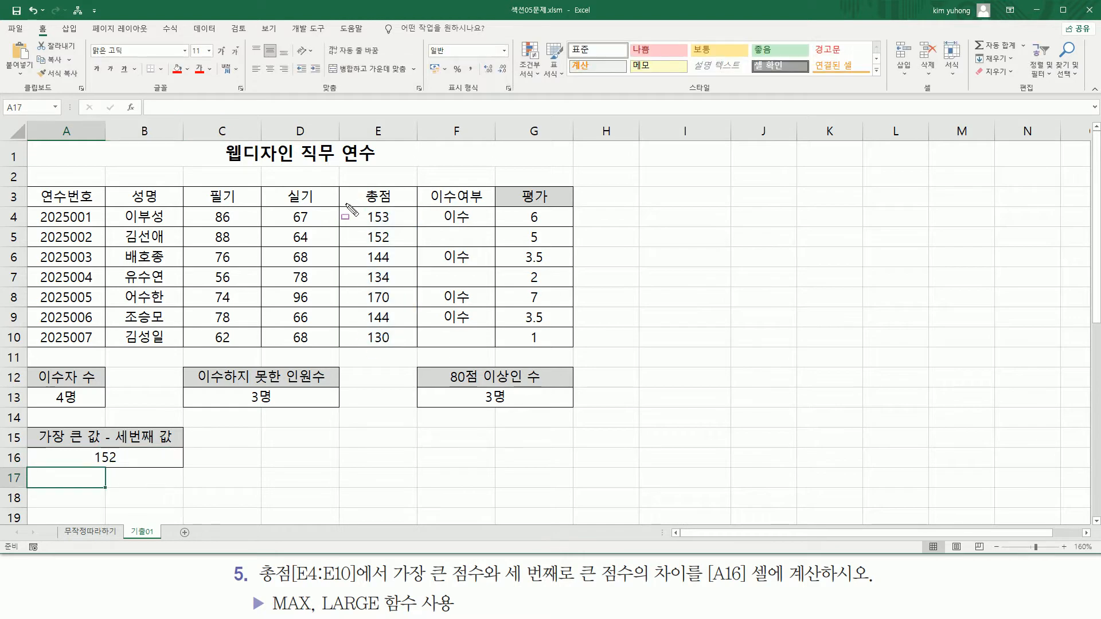
Check the LARGE result against the three highest totals in E4:E10 and reread the A15 heading on the required subtraction
{"action": "mouse_move", "coordinate": [339, 205]}
{"action": "left_mouse_down"}
{"action": "mouse_move", "coordinate": [410, 308]}
{"action": "mouse_move", "coordinate": [416, 352]}
{"action": "left_mouse_up"}
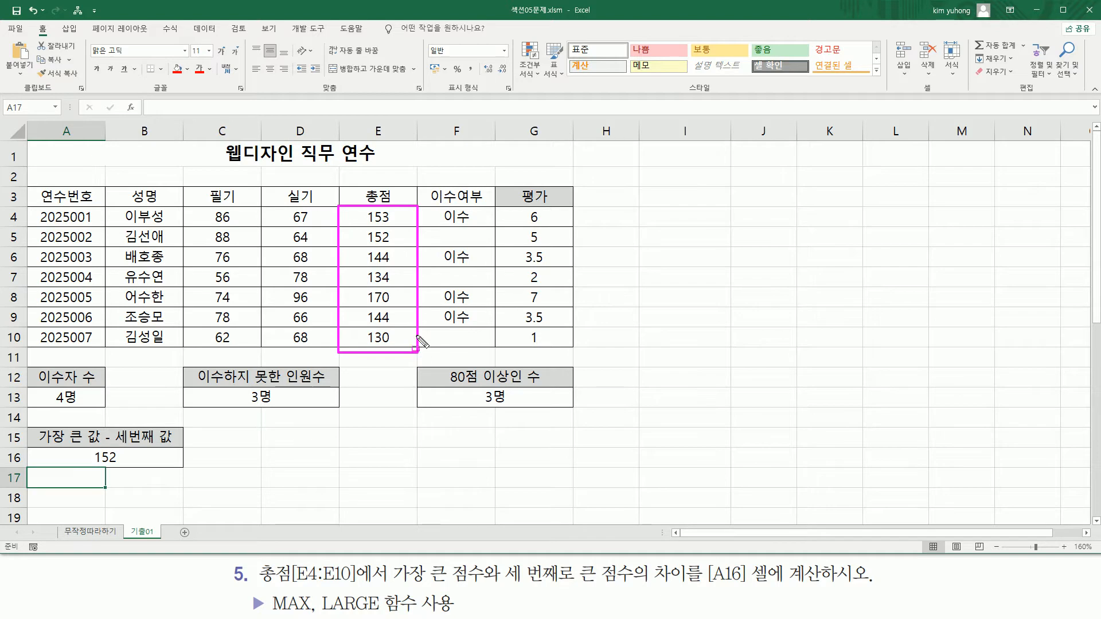
{"action": "left_click_drag", "start_coordinate": [366, 303], "coordinate": [393, 303]}
{"action": "mouse_move", "coordinate": [365, 222]}
{"action": "left_mouse_down"}
{"action": "mouse_move", "coordinate": [396, 221]}
{"action": "mouse_move", "coordinate": [362, 240]}
{"action": "mouse_move", "coordinate": [413, 255]}
{"action": "mouse_move", "coordinate": [408, 246]}
{"action": "left_mouse_up"}
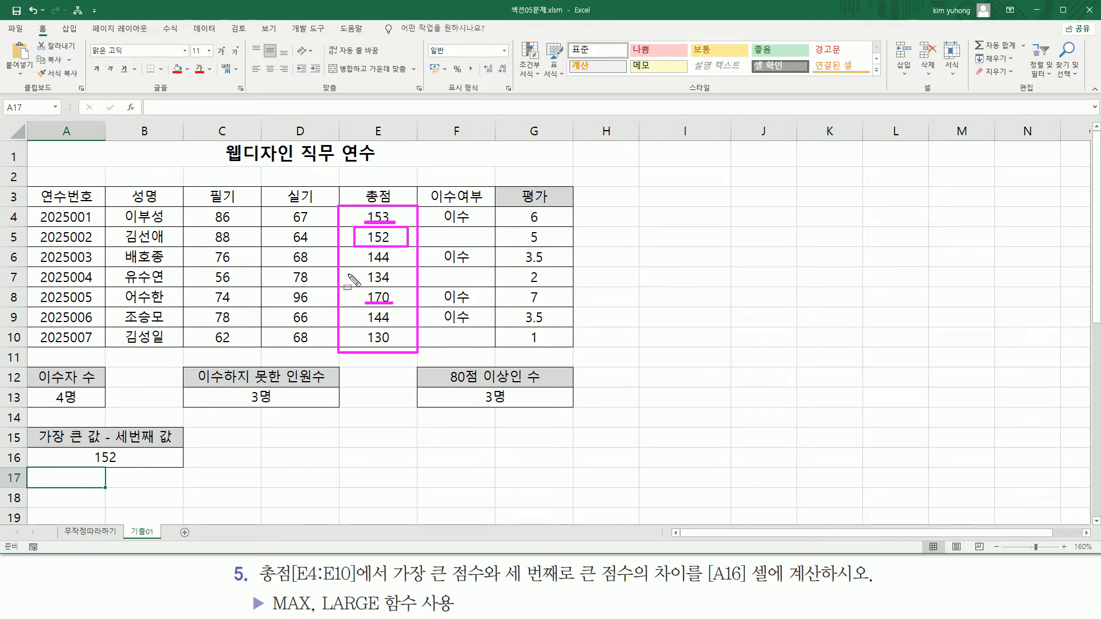
{"action": "key", "text": "Escape"}
{"action": "key", "text": "ctrl+2"}
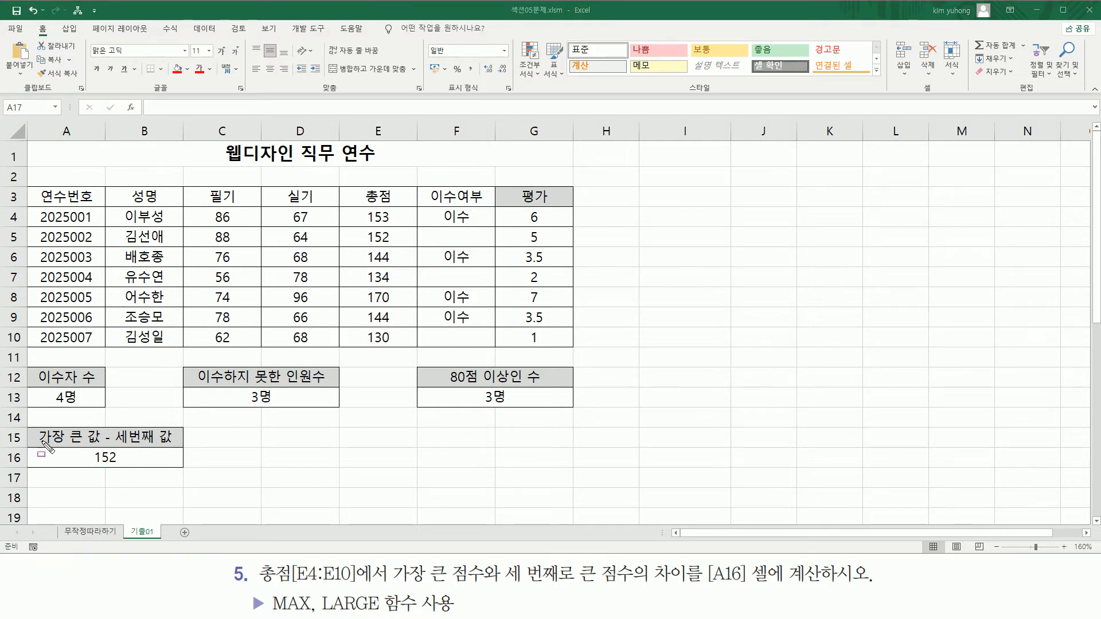
{"action": "left_click_drag", "start_coordinate": [39, 443], "coordinate": [90, 444]}
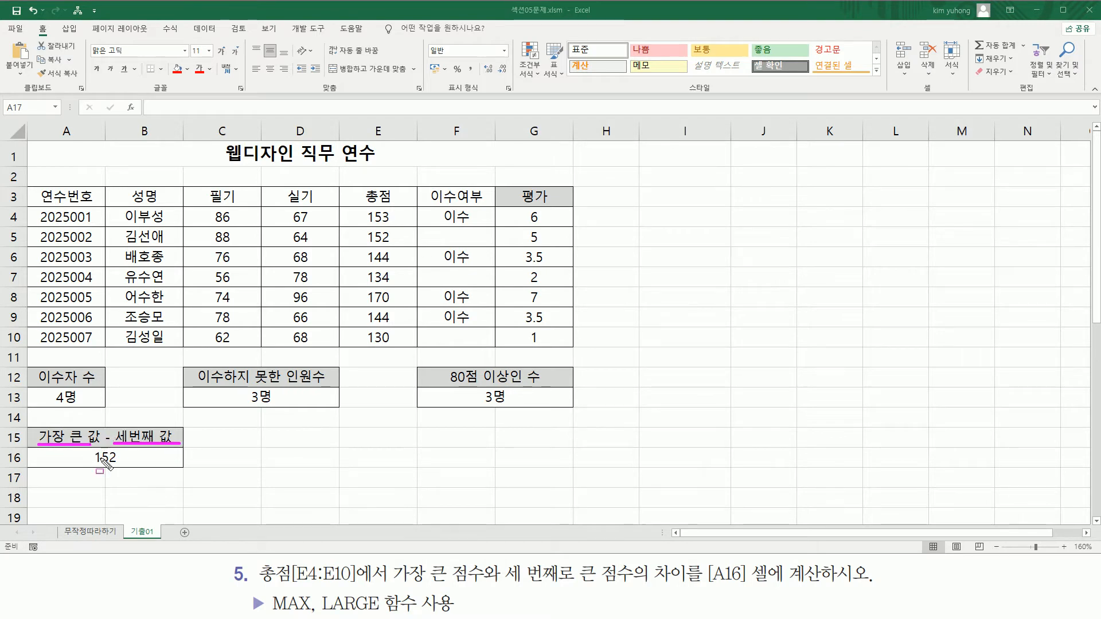
{"action": "key", "text": "Escape"}
Insert MAX(E4:E10) - before the LARGE function in A16 and check the difference against the largest and third-largest totals
{"action": "double_click", "coordinate": [114, 457]}
{"action": "mouse_move", "coordinate": [55, 457]}
{"action": "left_mouse_down"}
{"action": "mouse_move", "coordinate": [213, 458]}
{"action": "mouse_move", "coordinate": [56, 458]}
{"action": "left_mouse_up"}
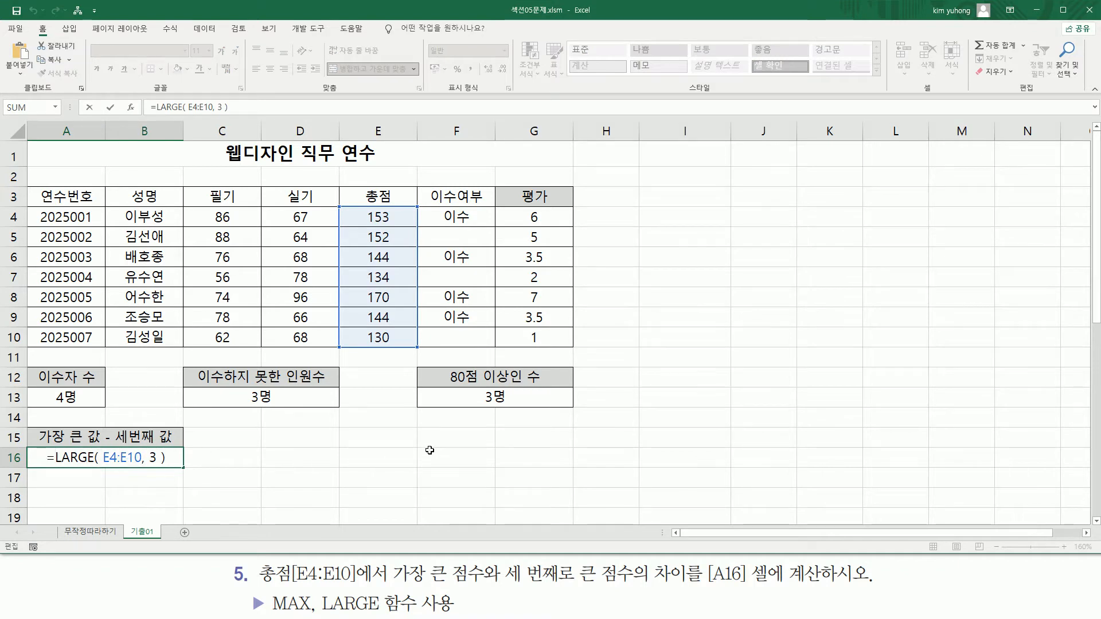
{"action": "type", "text": "MAX(E4:E10) -"}
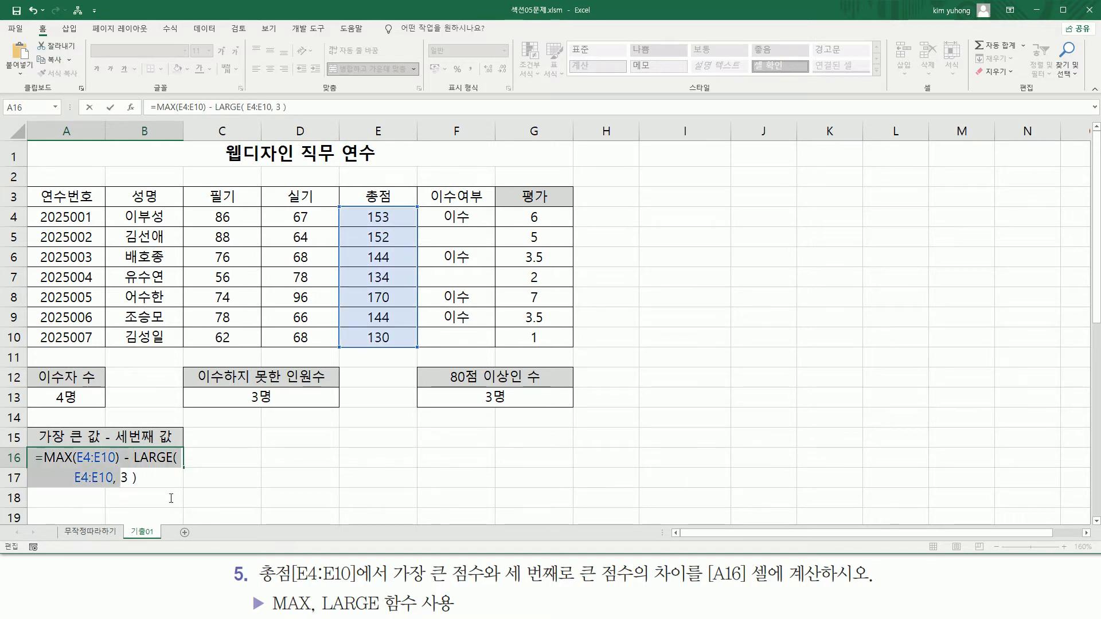
{"action": "key", "text": "Return"}
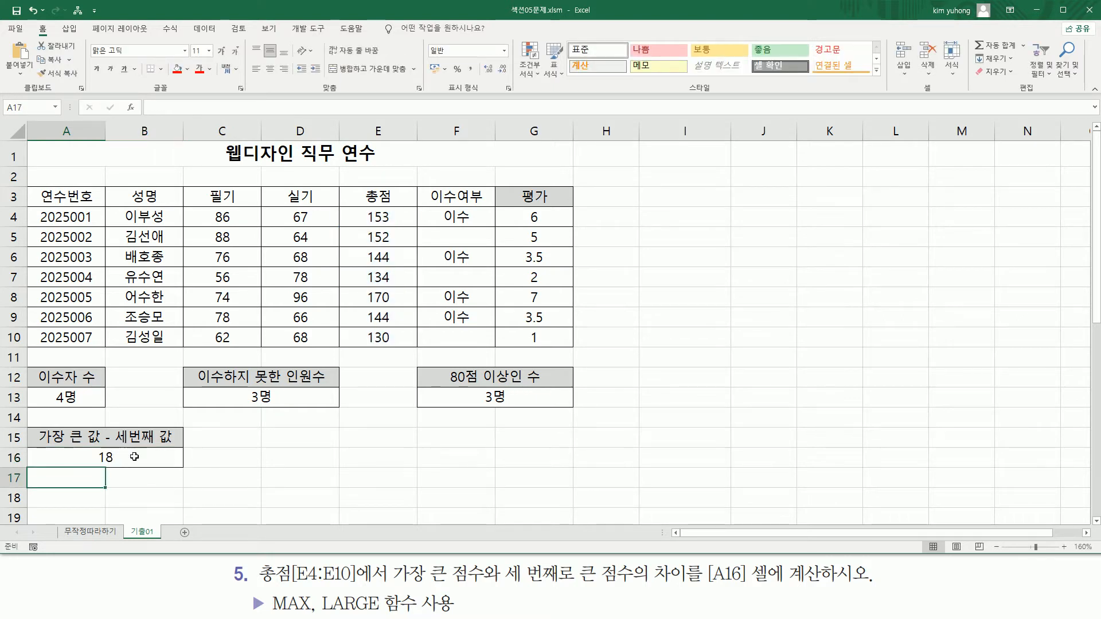
{"action": "key", "text": "ctrl+2"}
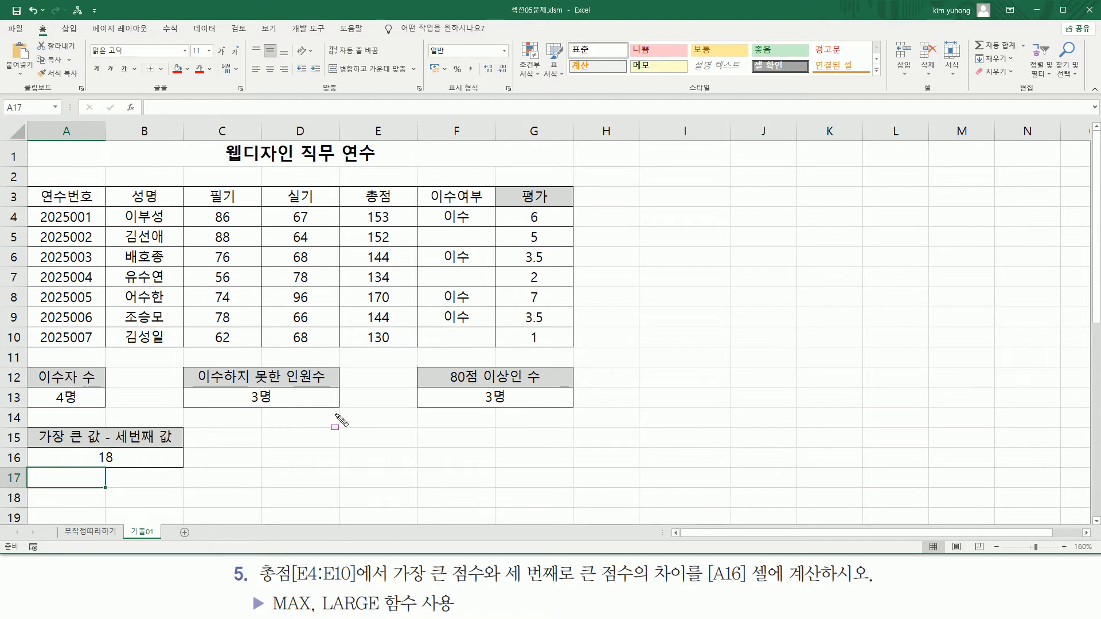
{"action": "left_click_drag", "start_coordinate": [363, 288], "coordinate": [395, 307]}
{"action": "left_click_drag", "start_coordinate": [363, 227], "coordinate": [396, 247]}
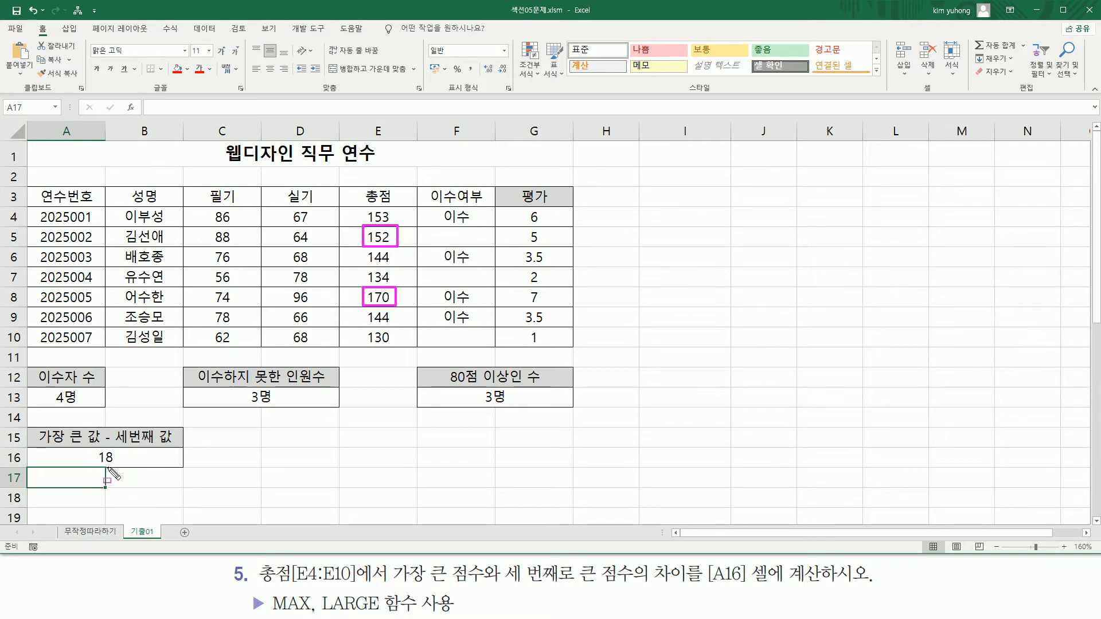
Write the complete A16 formula =MAX(E4:E10) - LARGE( E4:E10, 3 ) as red text in D16 and review its parts
{"action": "left_click", "coordinate": [301, 463]}
{"action": "type", "text": "=MAX(E4:E10) - LARGE( E4:E10, 3 )"}
{"action": "key", "text": "Return"}
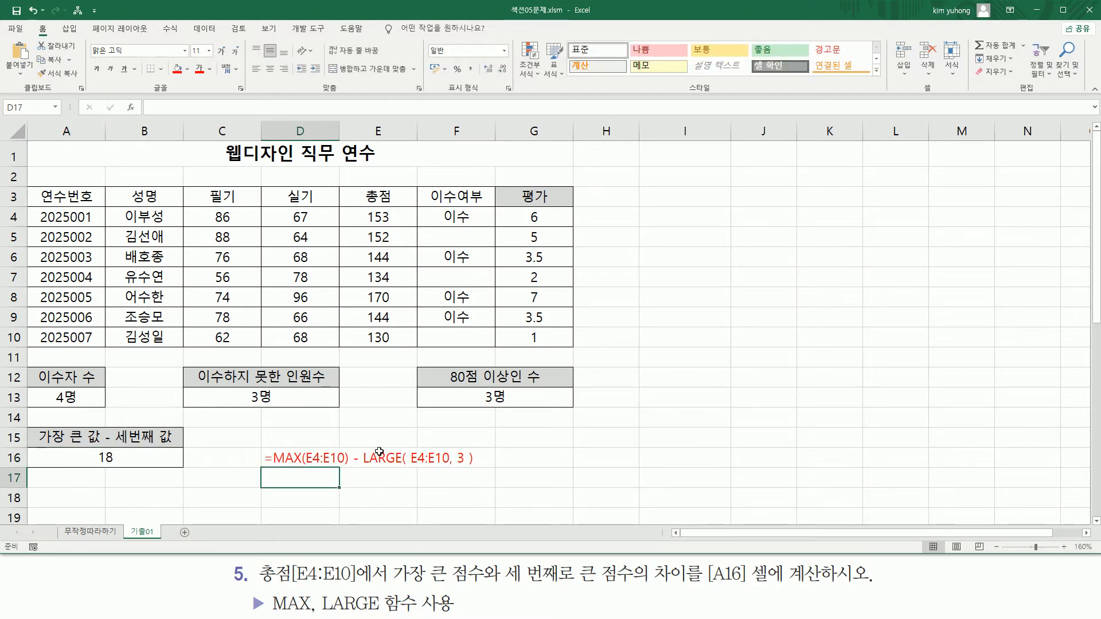
{"action": "mouse_move", "coordinate": [273, 465]}
{"action": "left_mouse_down"}
{"action": "mouse_move", "coordinate": [473, 468]}
{"action": "mouse_move", "coordinate": [465, 453]}
{"action": "mouse_move", "coordinate": [465, 472]}
{"action": "left_mouse_up"}
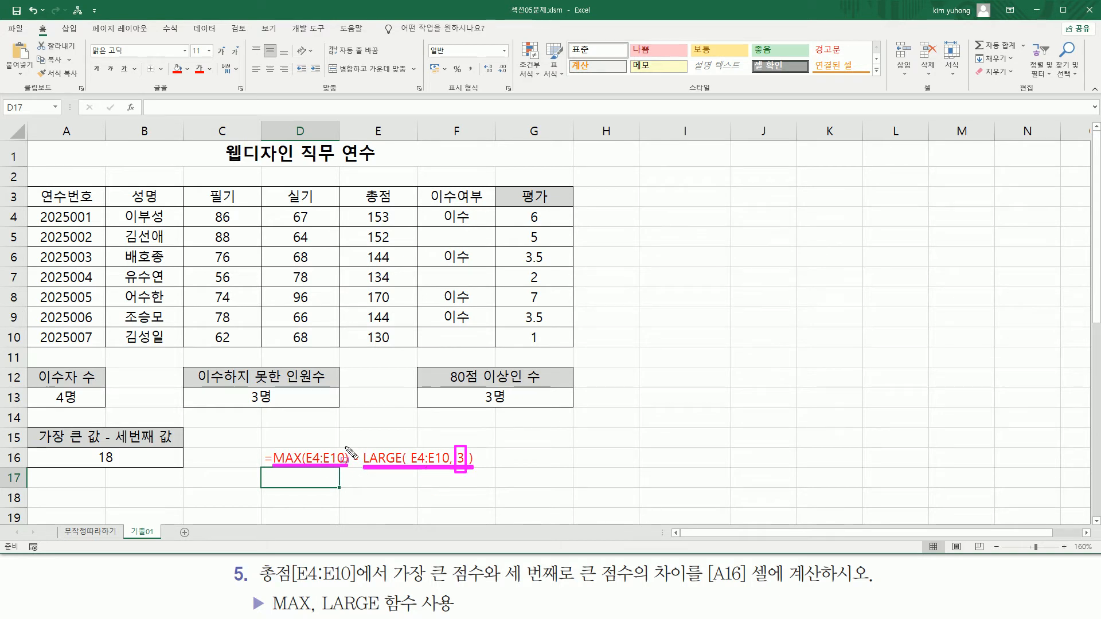
{"action": "mouse_move", "coordinate": [353, 447]}
{"action": "left_mouse_down"}
{"action": "mouse_move", "coordinate": [362, 481]}
{"action": "mouse_move", "coordinate": [351, 446]}
{"action": "left_mouse_up"}
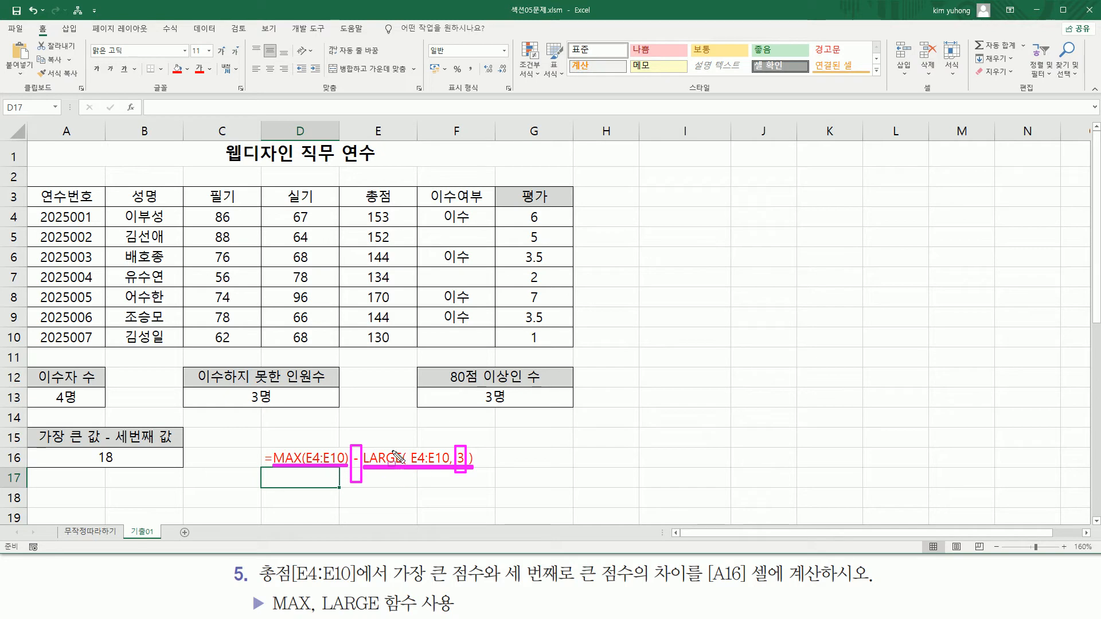
{"action": "key", "text": "Escape"}
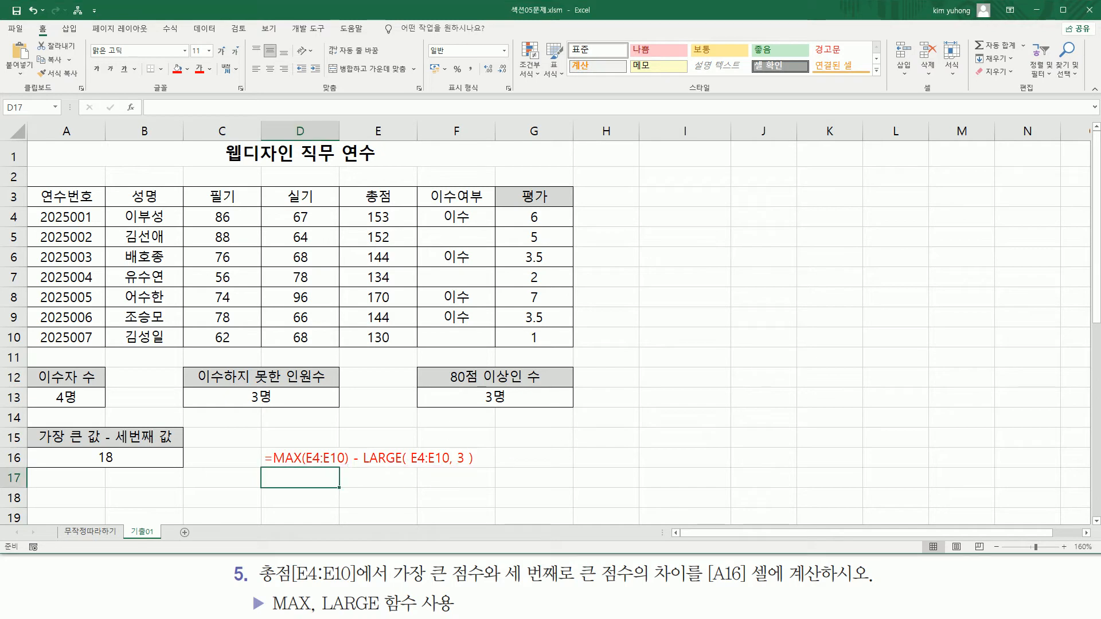